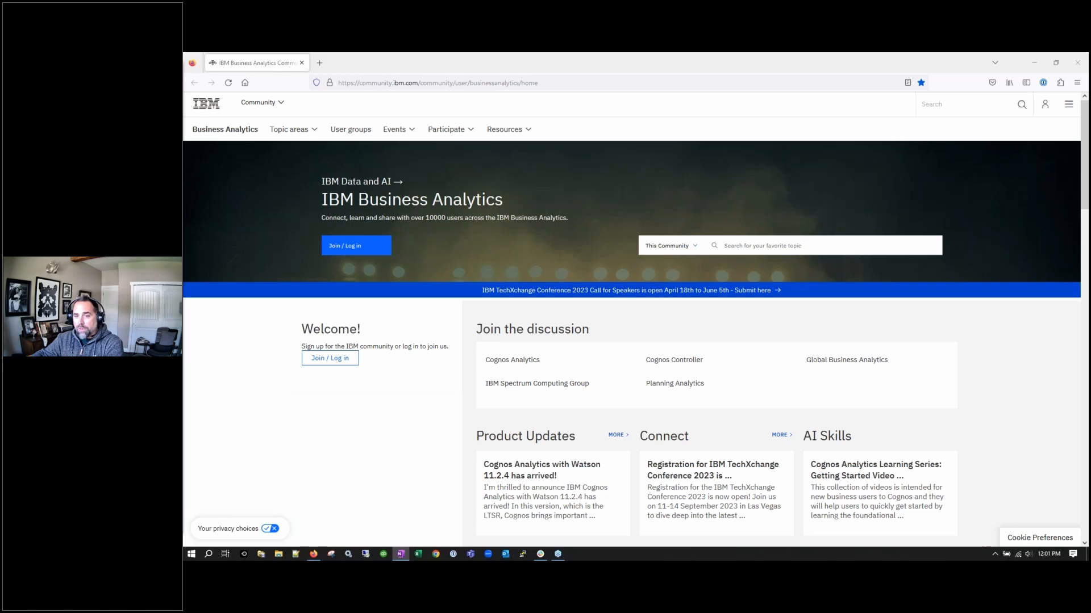
Copy the IBM Business Analytics community page address
click(548, 83)
key(Escape)
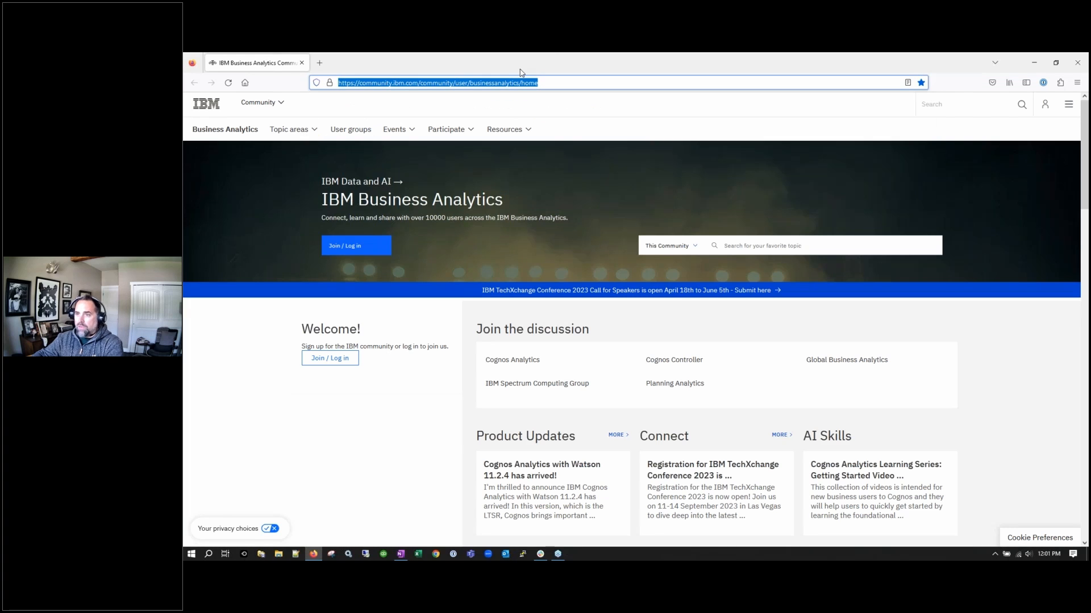
key(alt+Tab)
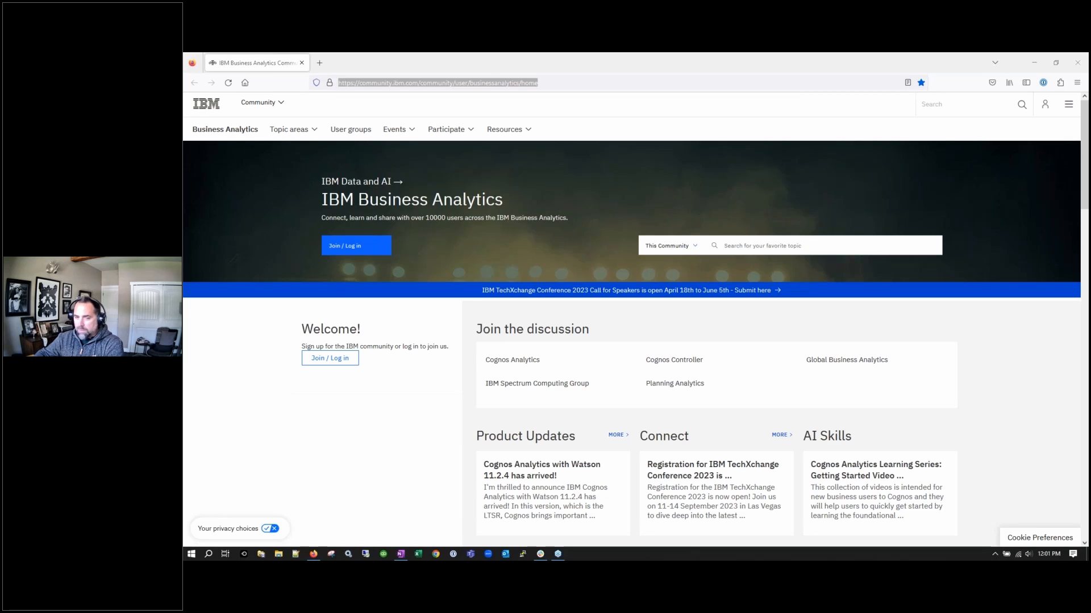
Scroll to Events and highlight the June 8 Cognos Analytics Release 12 webinar listing
scroll(551, 375, down, 2)
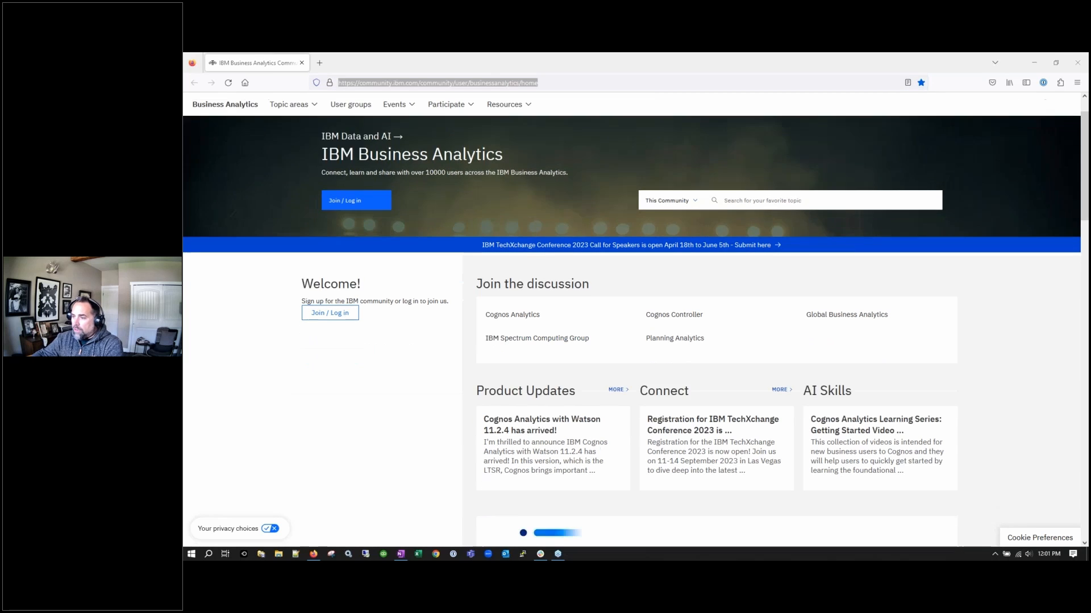
scroll(824, 401, down, 4)
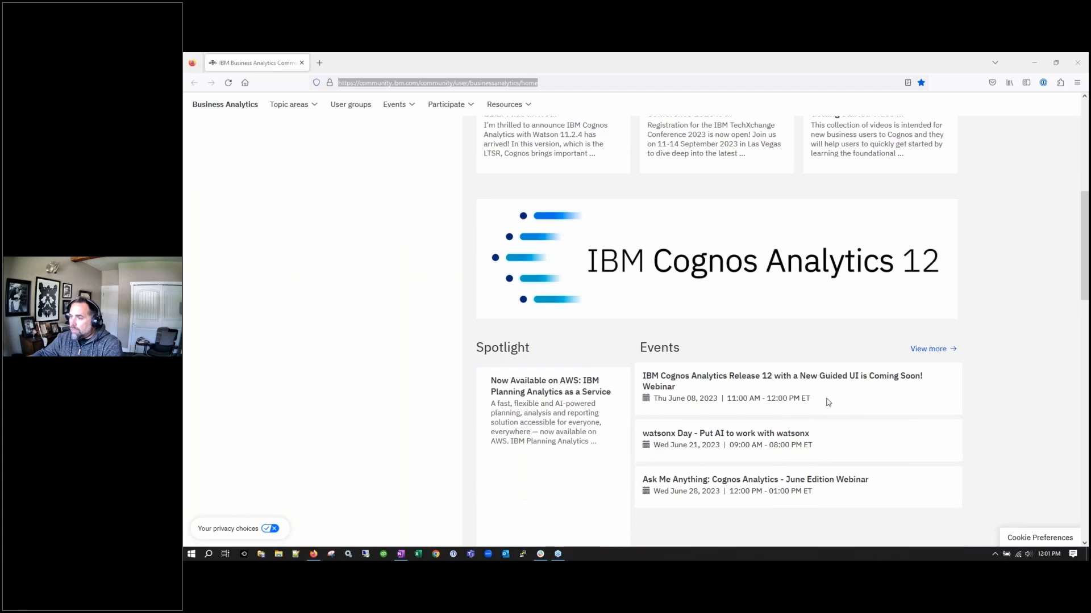
drag(824, 402, 645, 376)
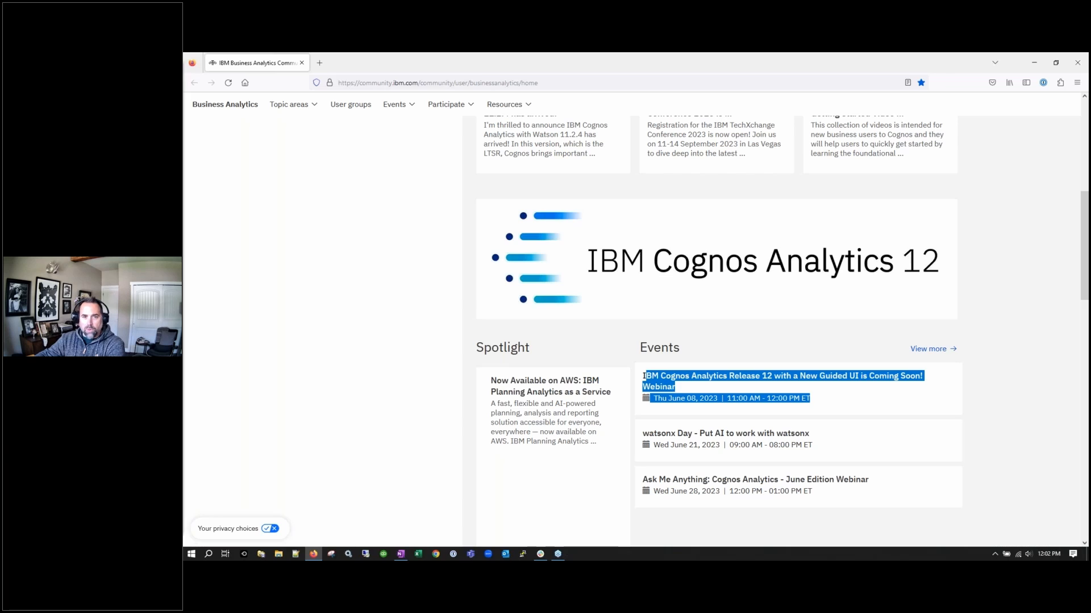
Switch to the notes window holding the Cognos login URLs
key(alt+Tab)
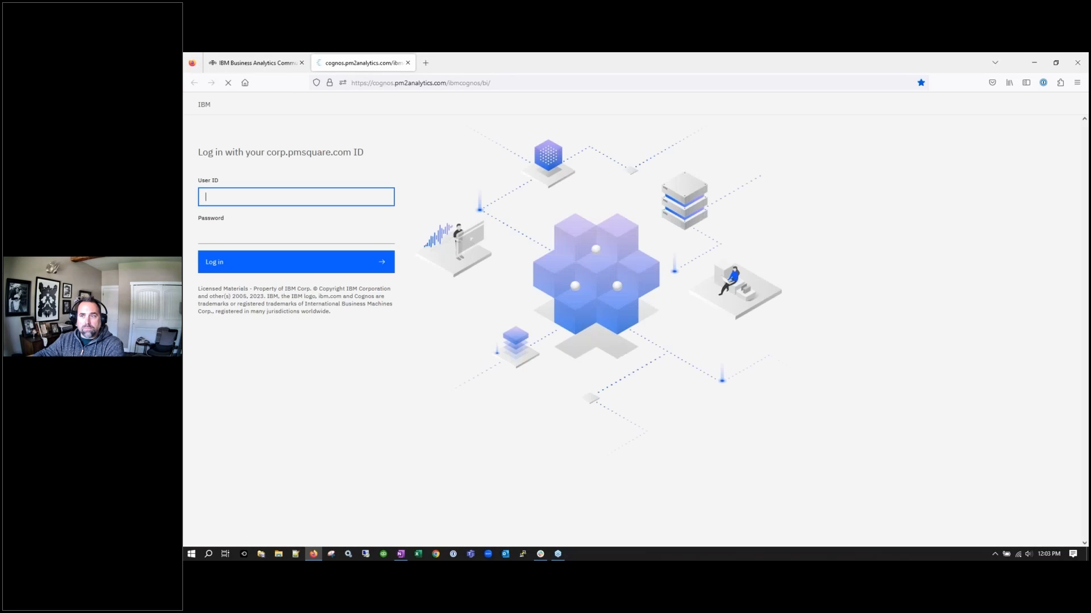
Close the community tab and compare the standard Cognos and Cognos with Watson login tabs
click(301, 63)
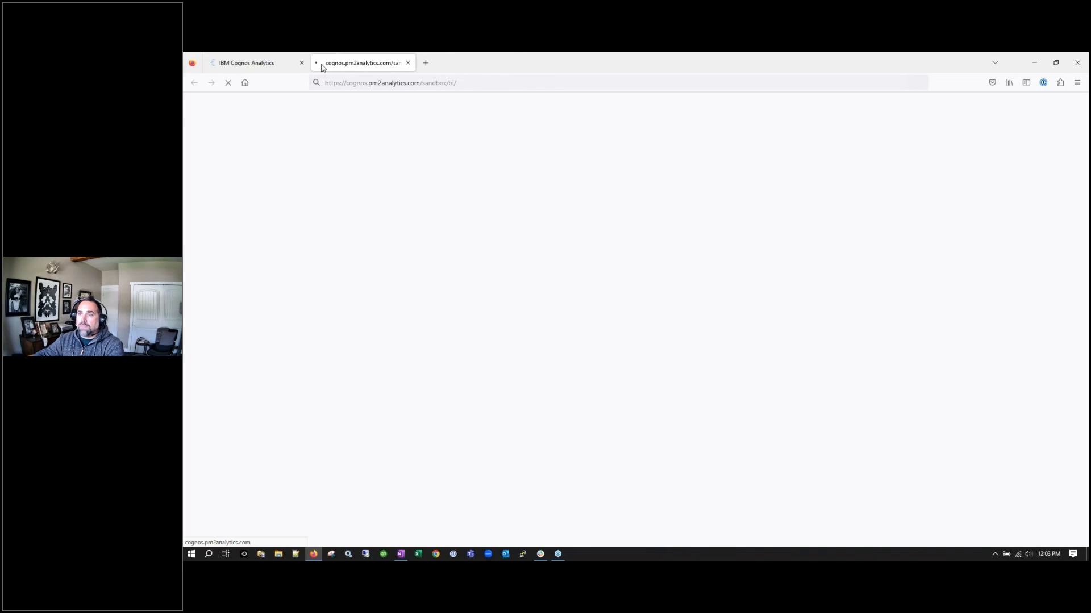
click(267, 63)
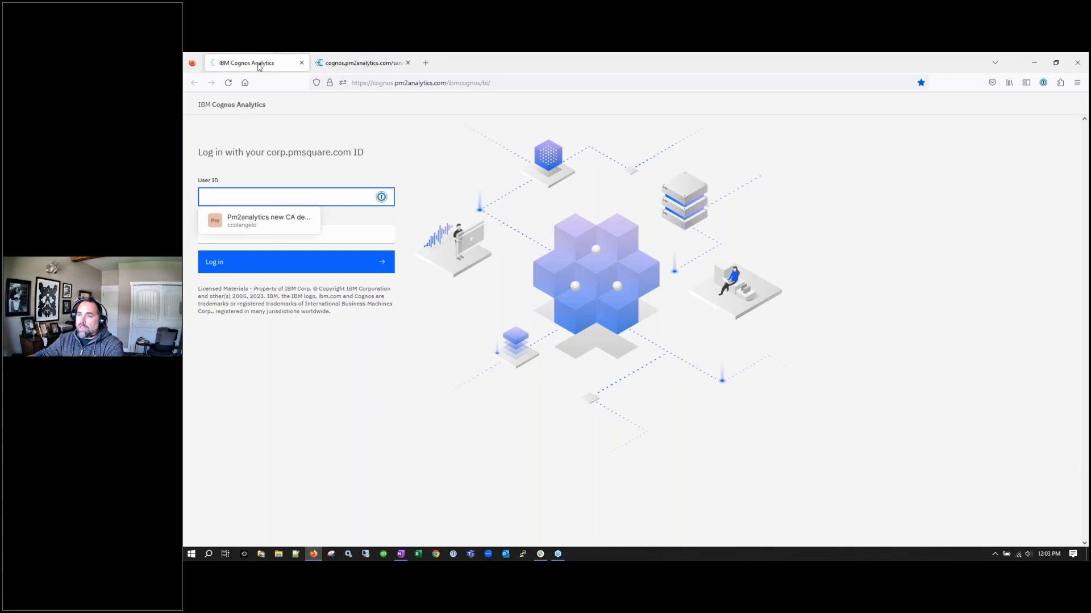
click(379, 65)
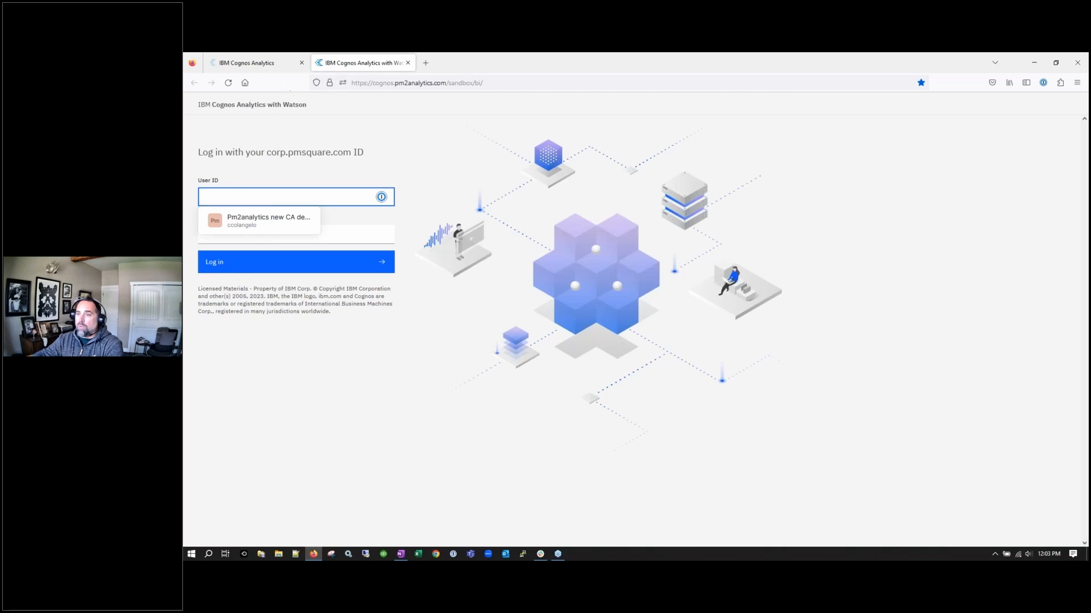
click(264, 63)
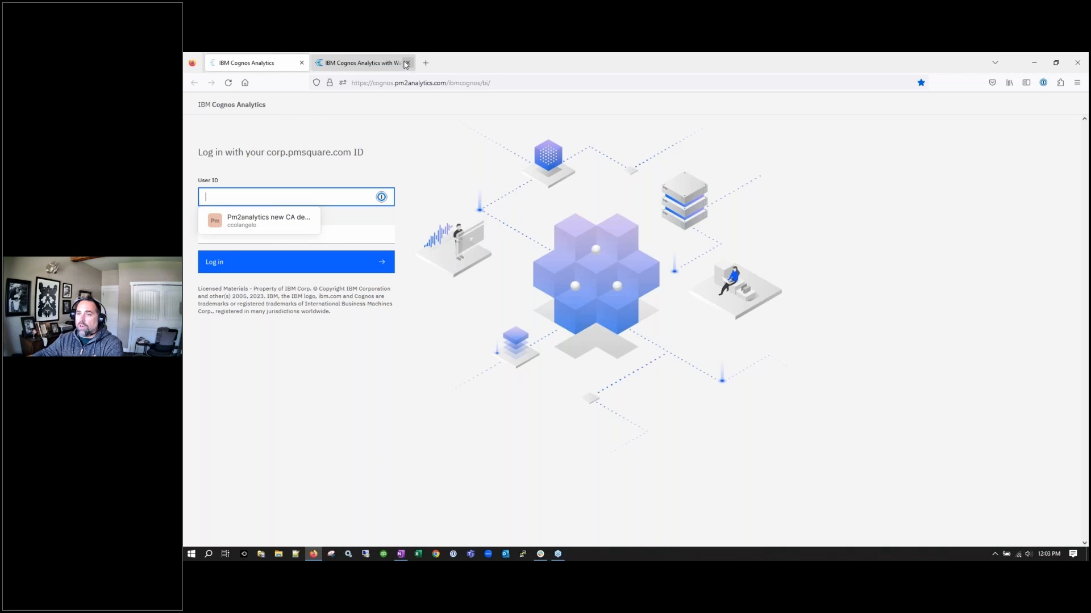
key(ctrl+Tab)
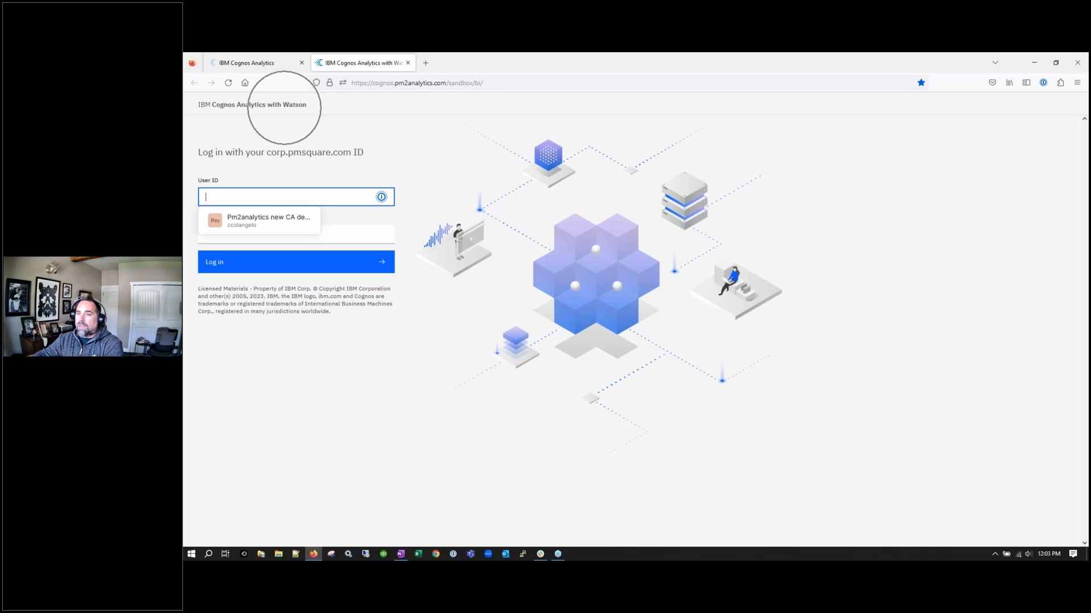
click(270, 67)
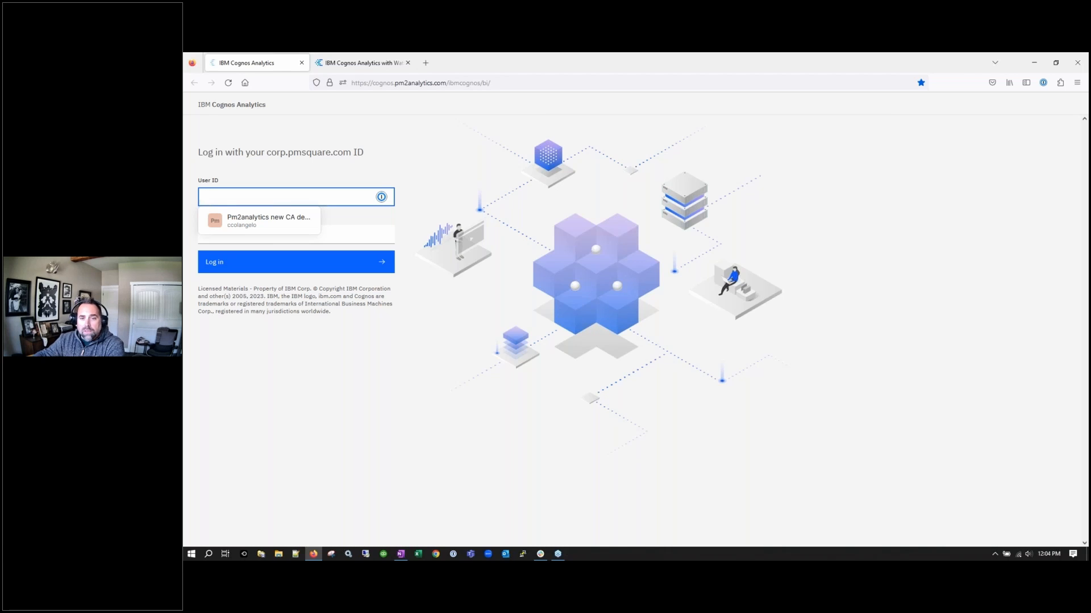
key(alt+Tab)
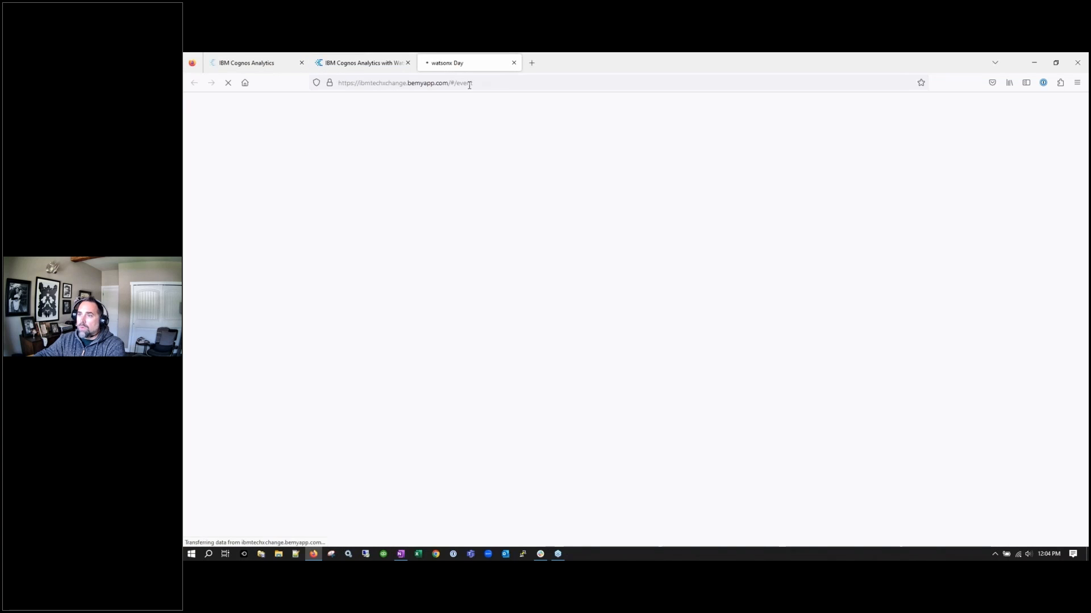
Review the watsonx Day event page down to its About section
click(494, 85)
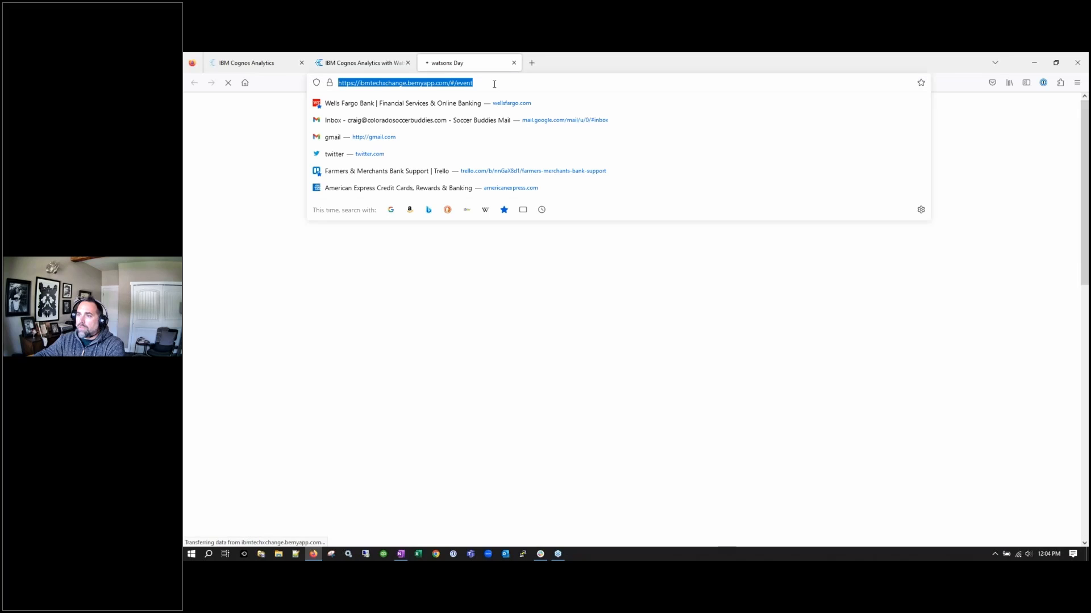
click(648, 57)
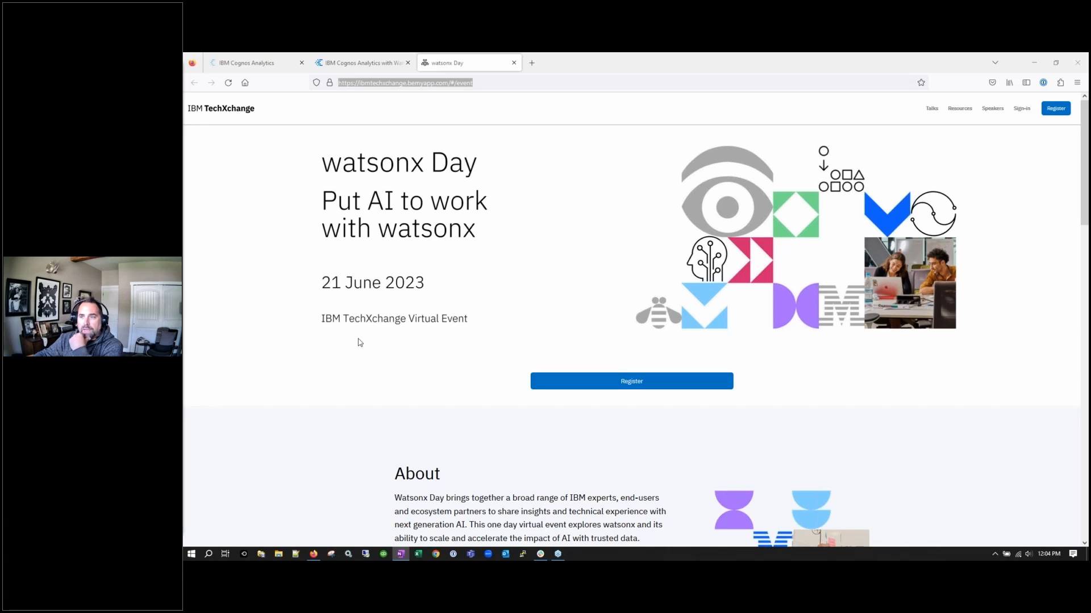
scroll(358, 342, down, 3)
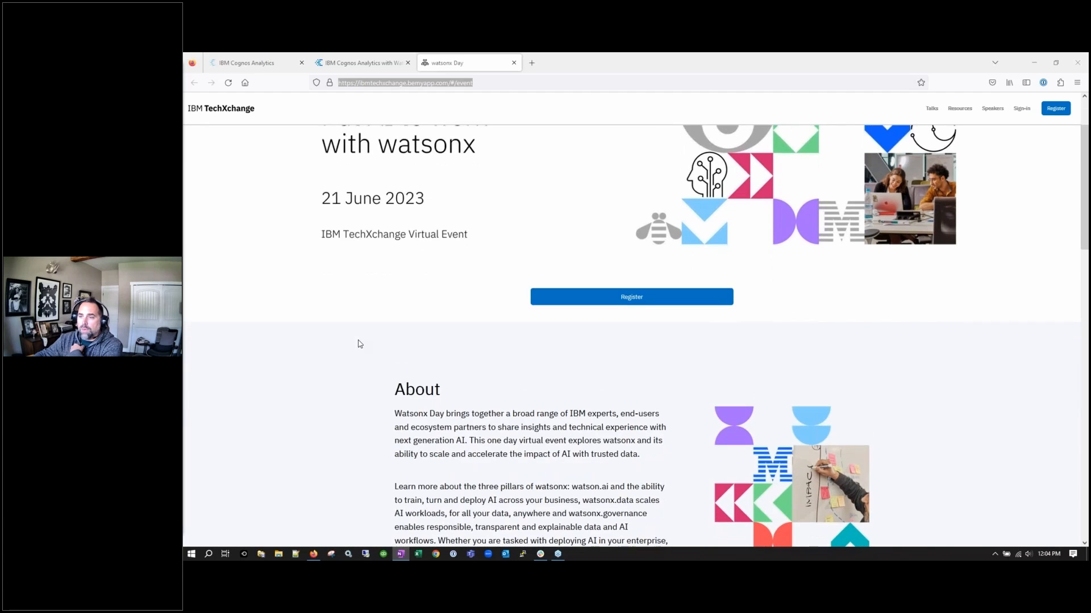
scroll(360, 344, down, 3)
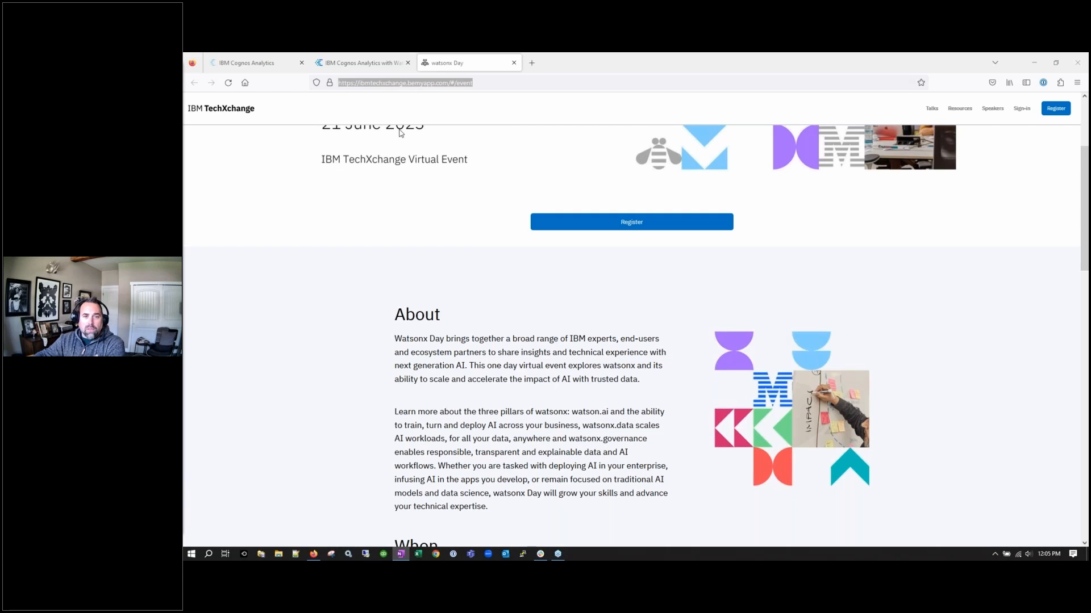
Close the watsonx Day and Watson sandbox tabs, then load the Meet Cognos 11.2.4 YouTube video
click(514, 63)
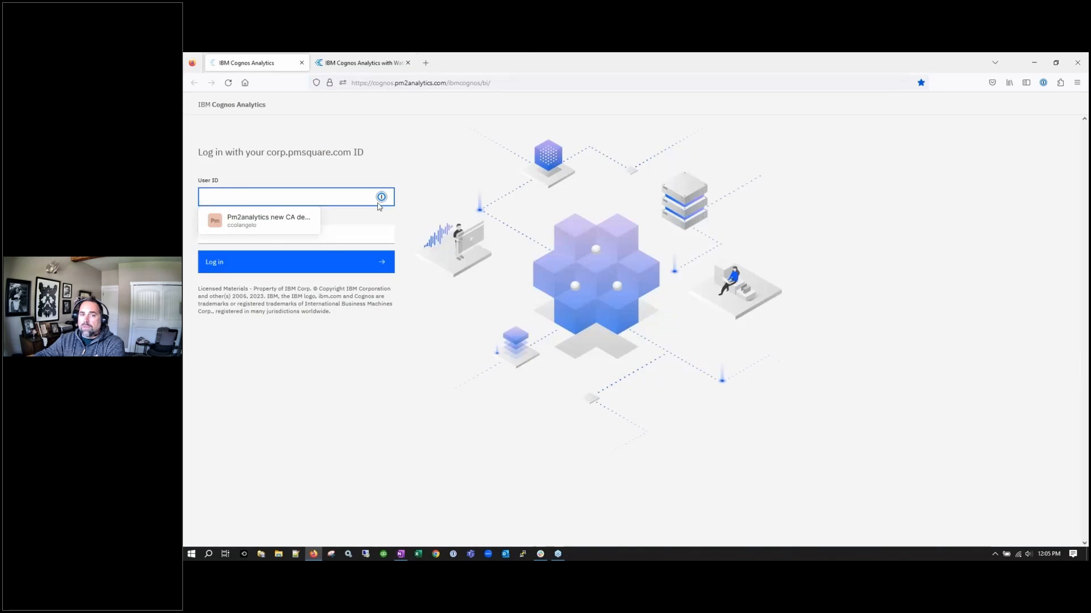
click(407, 63)
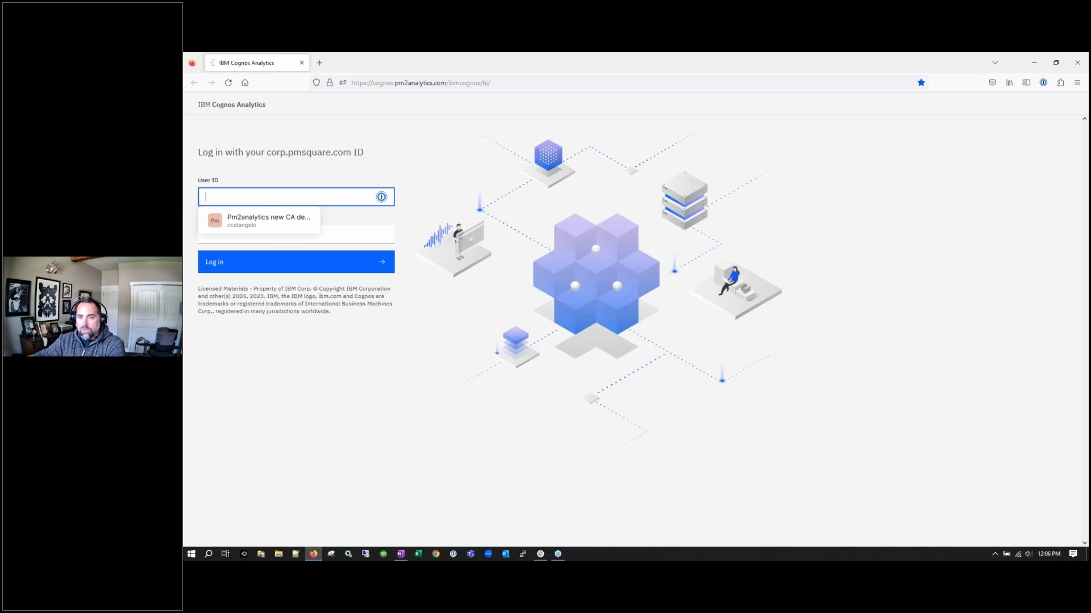
key(alt+Tab)
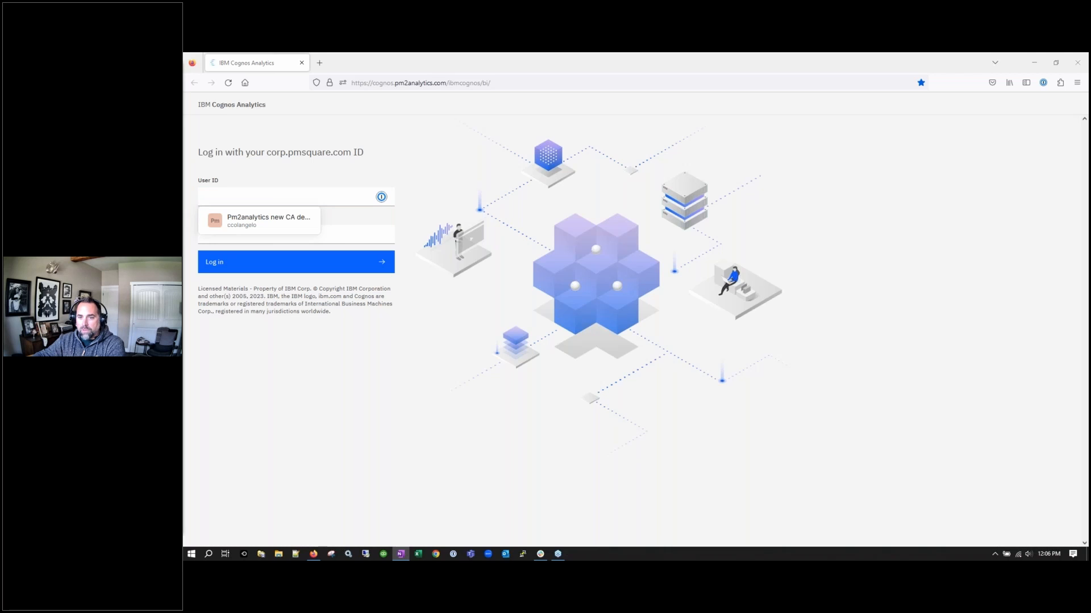
click(320, 63)
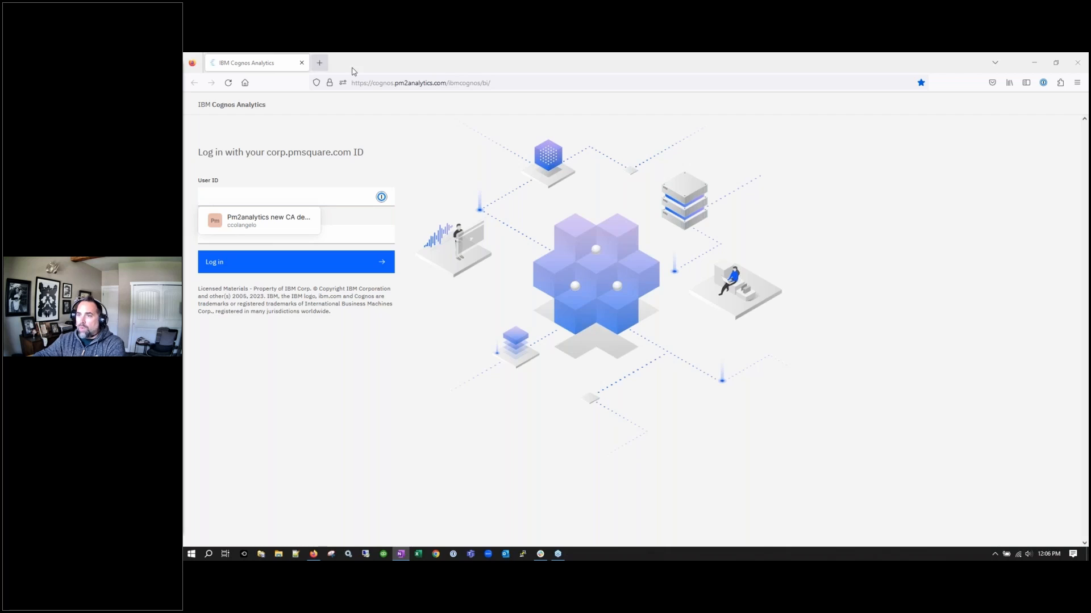
text(https://www.youtube.com/watch?v=HE79vjyBVfA)
key(Return)
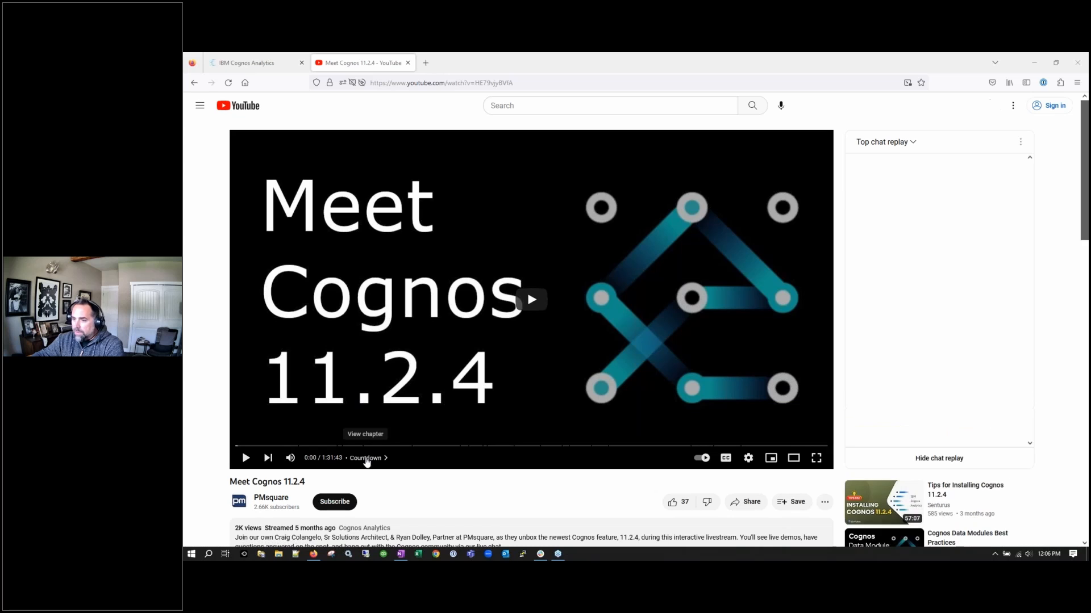
Show the video's chapter list, then close the Meet Cognos 11.2.4 YouTube tab
click(367, 458)
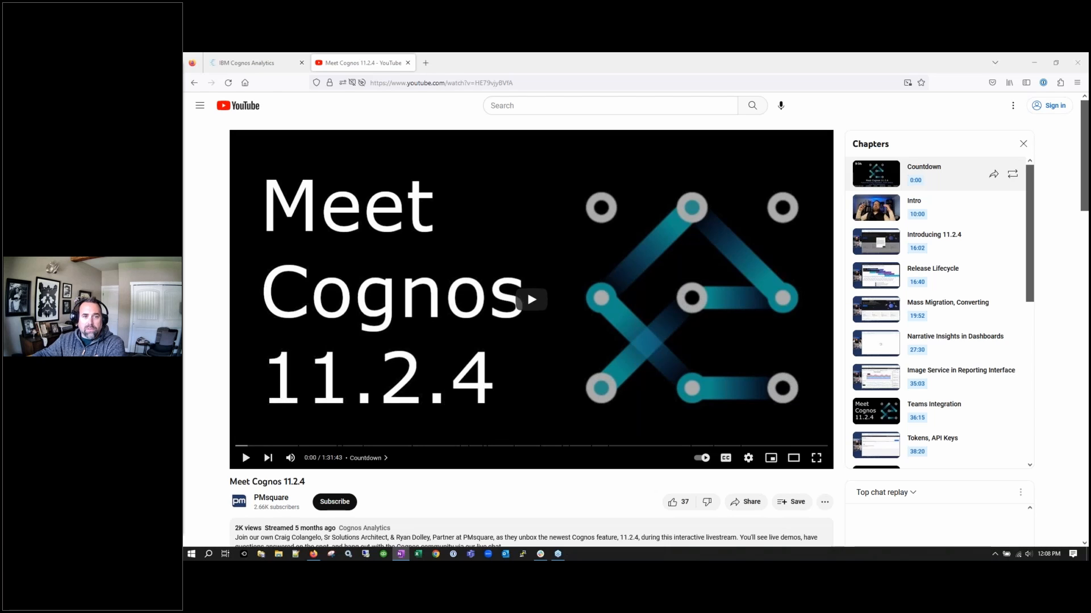
click(408, 63)
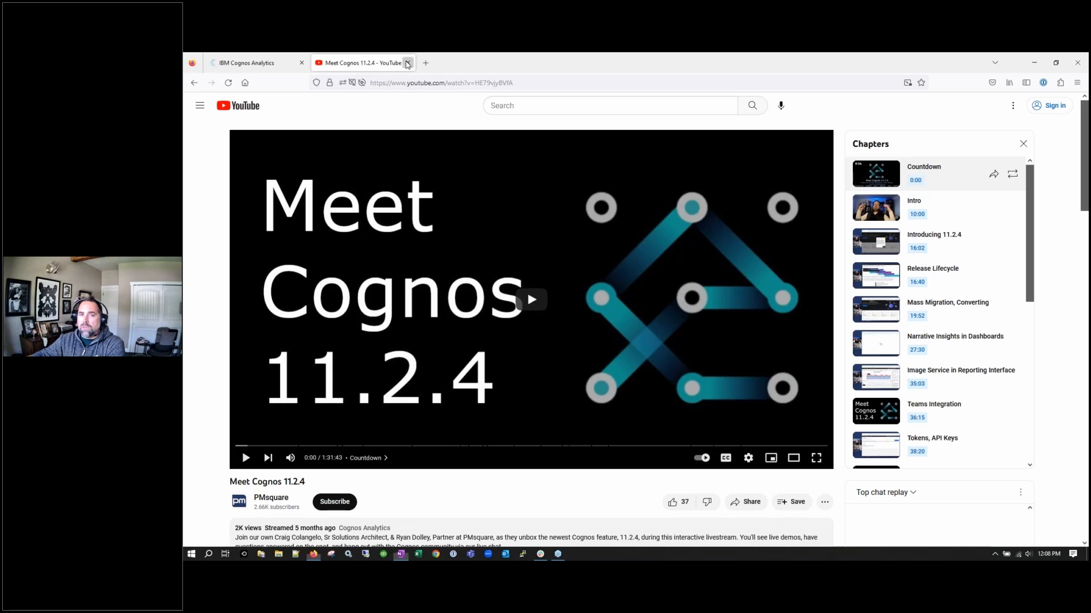
Sign in to Cognos Analytics with the saved credentials and focus the Assistant question box
click(261, 220)
click(275, 268)
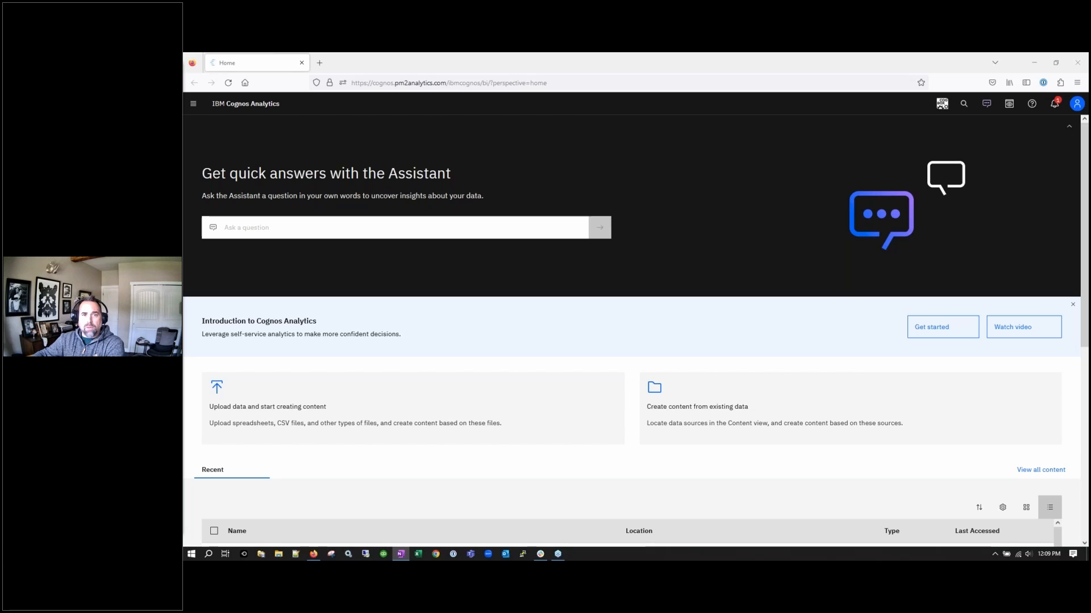
click(361, 238)
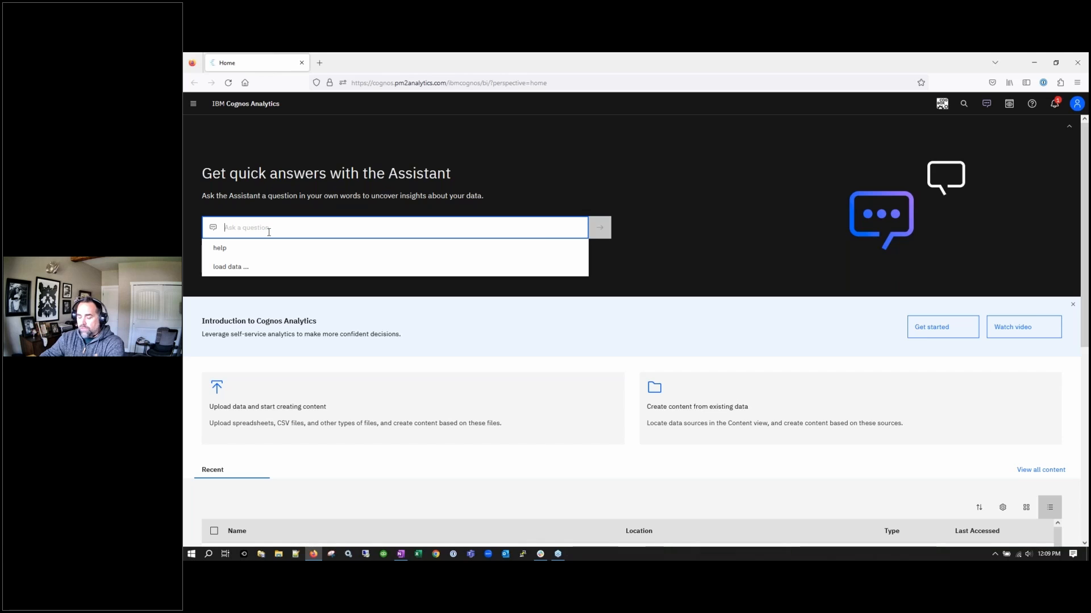
Ask the Assistant 'which reatailer had the greatest in 2018'
text(w)
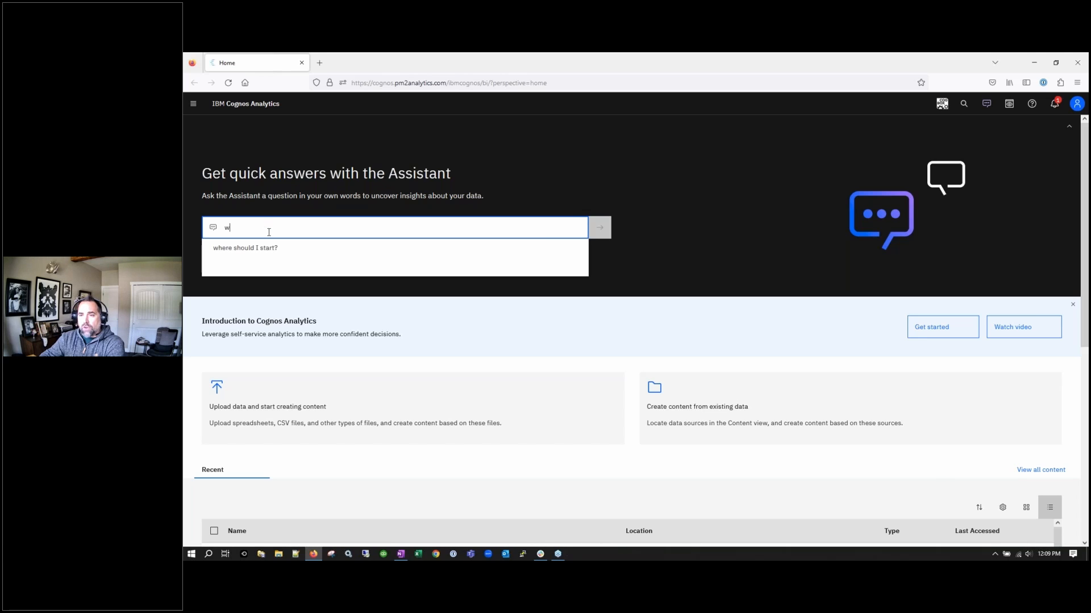
text(hich)
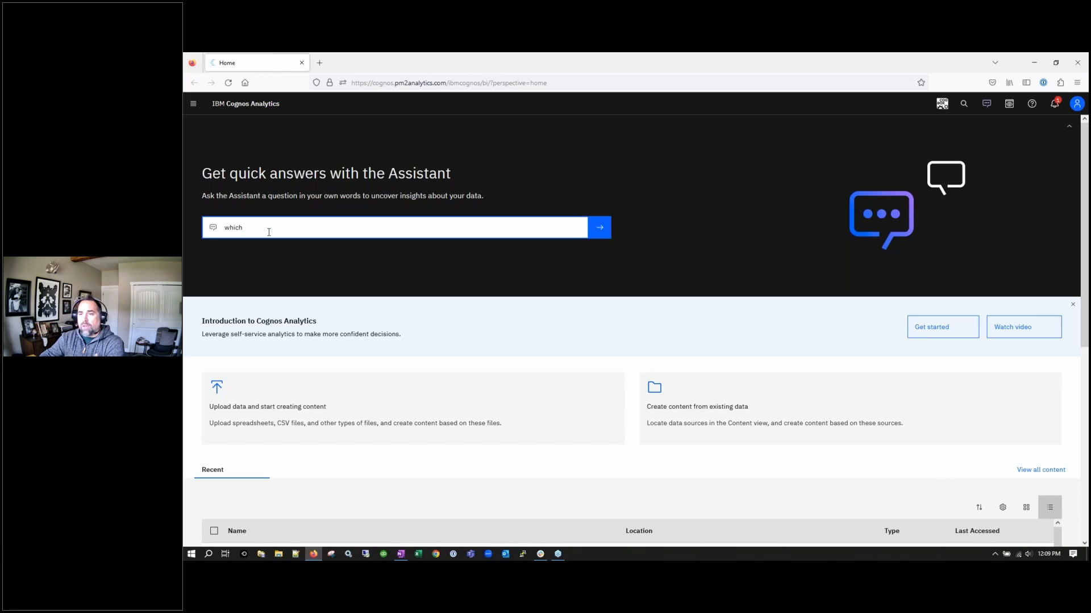
text( rea)
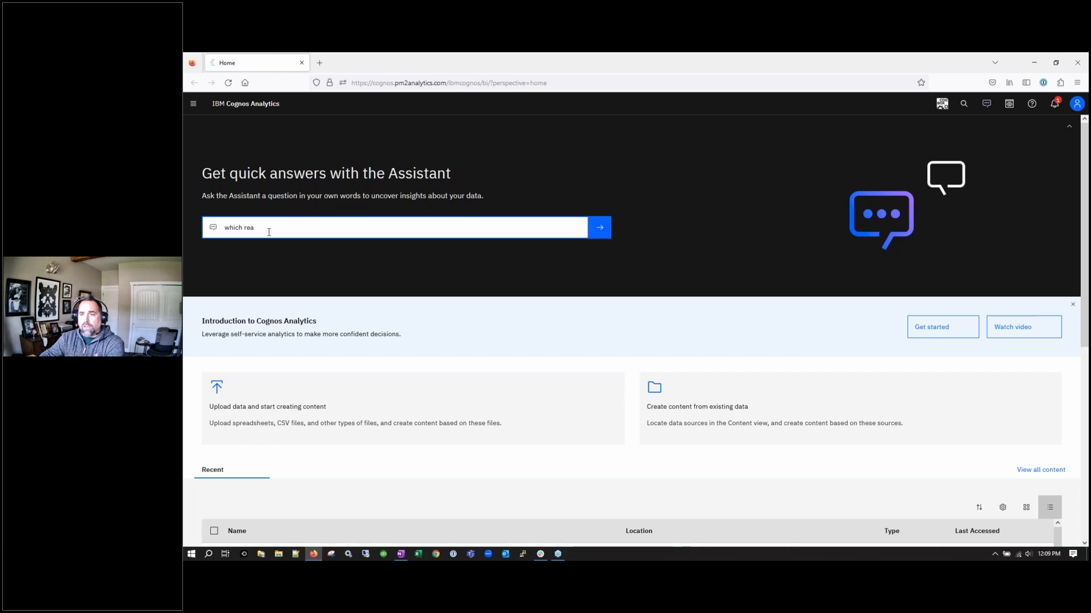
key(BackSpace)
text(tailer )
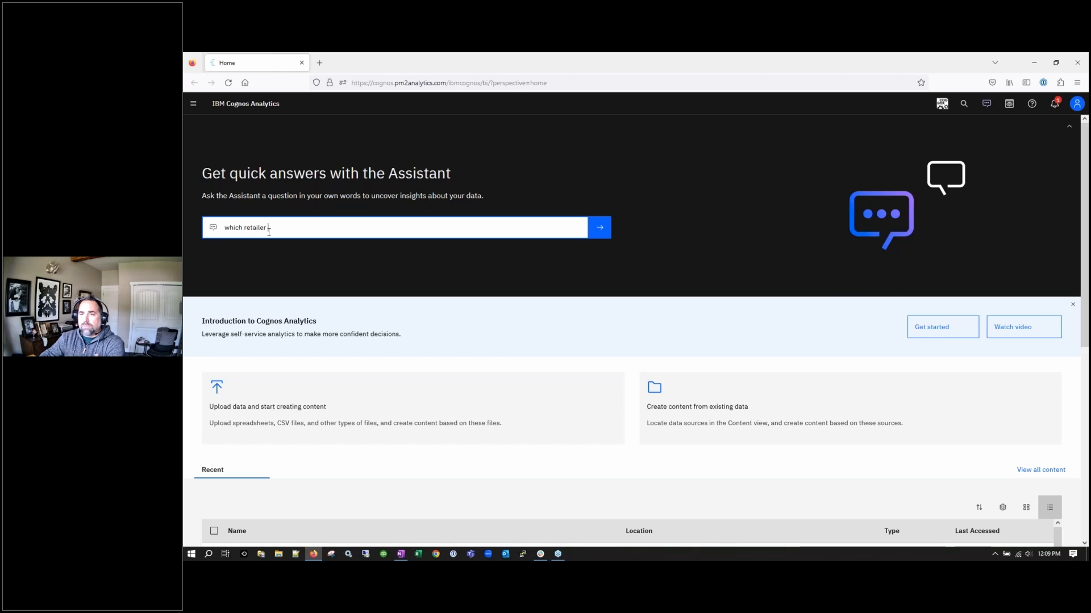
text(had the gr)
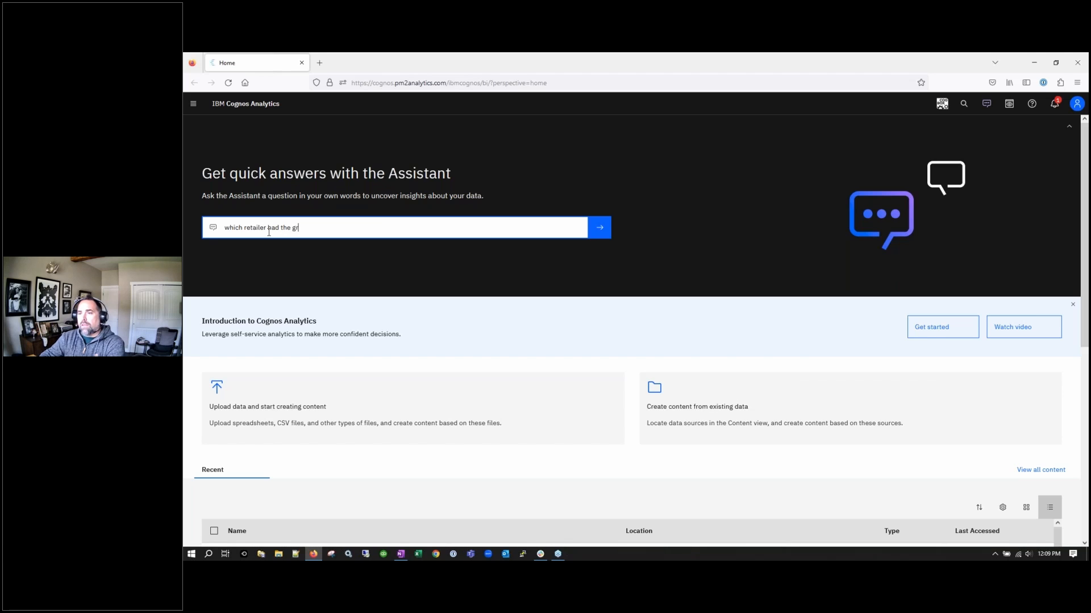
text(eatest in)
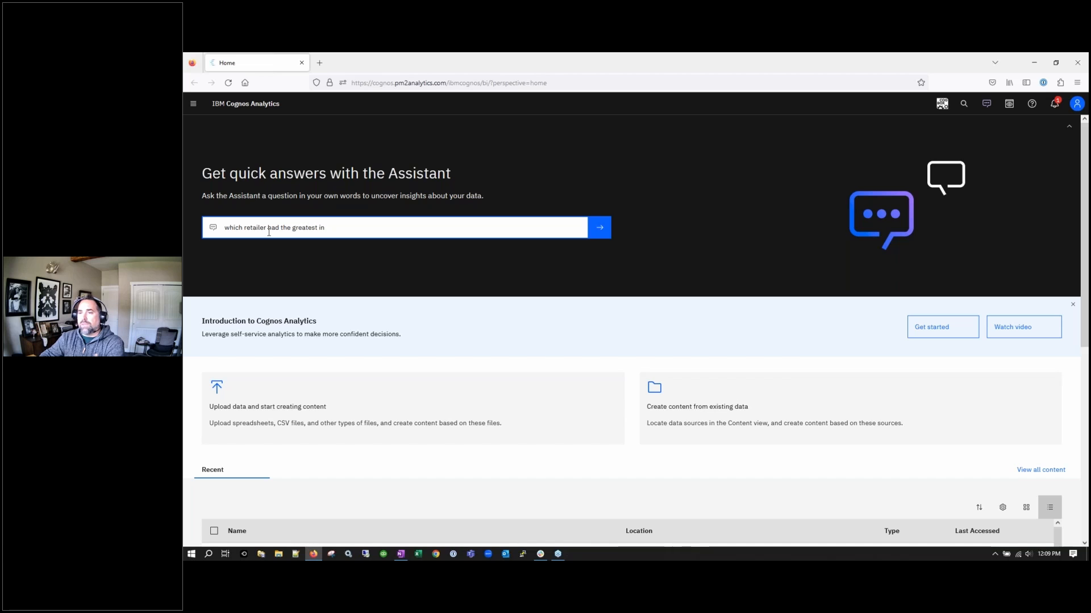
text( 2018)
key(Return)
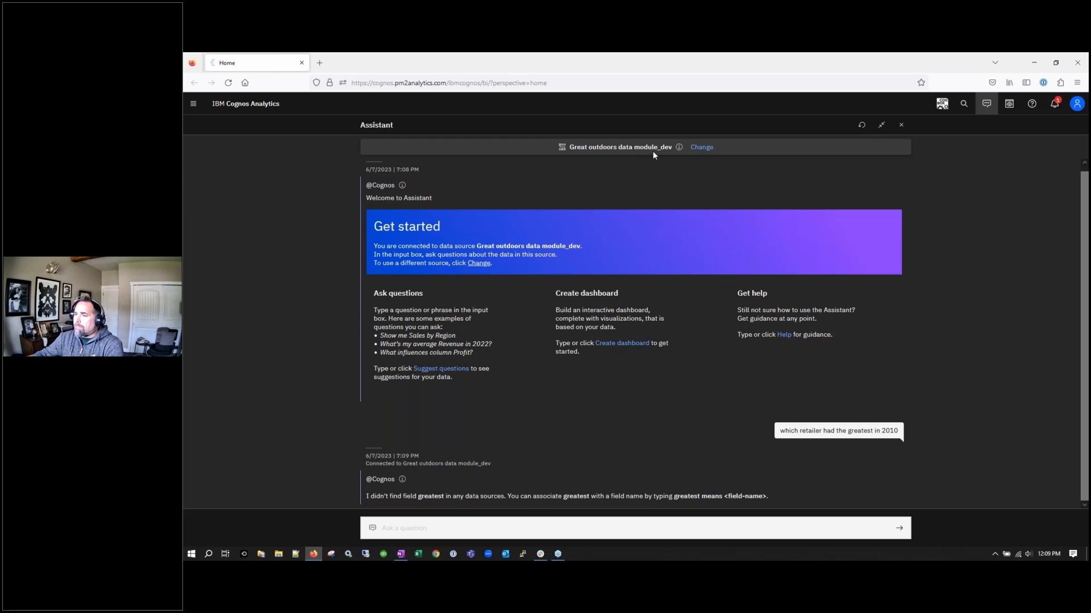
Switch the Assistant's data source to the Great outdoors data module in Team content > Craig
click(701, 147)
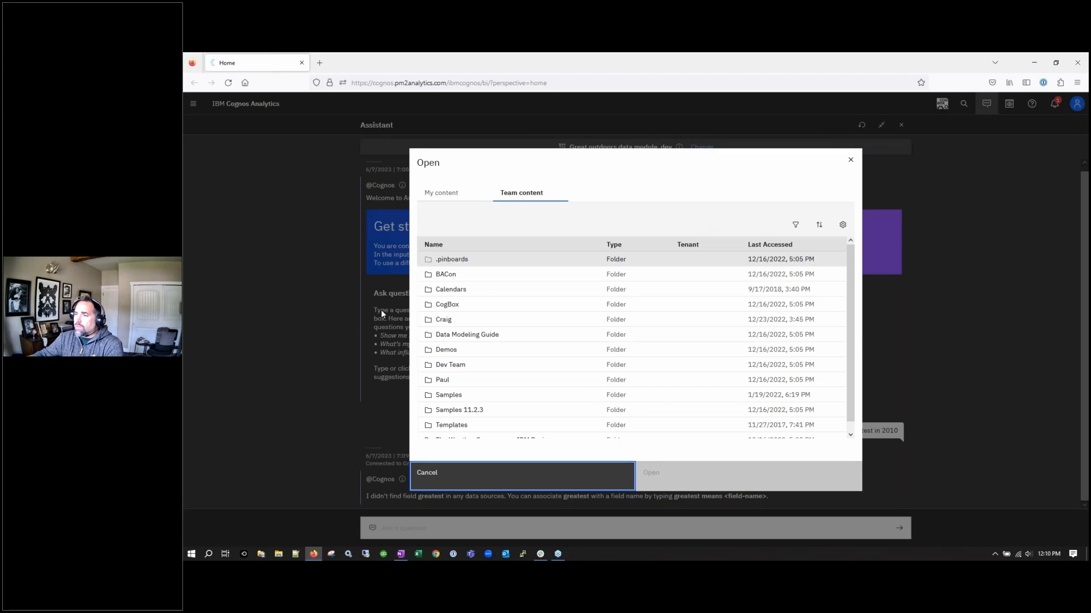
scroll(462, 398, down, 1)
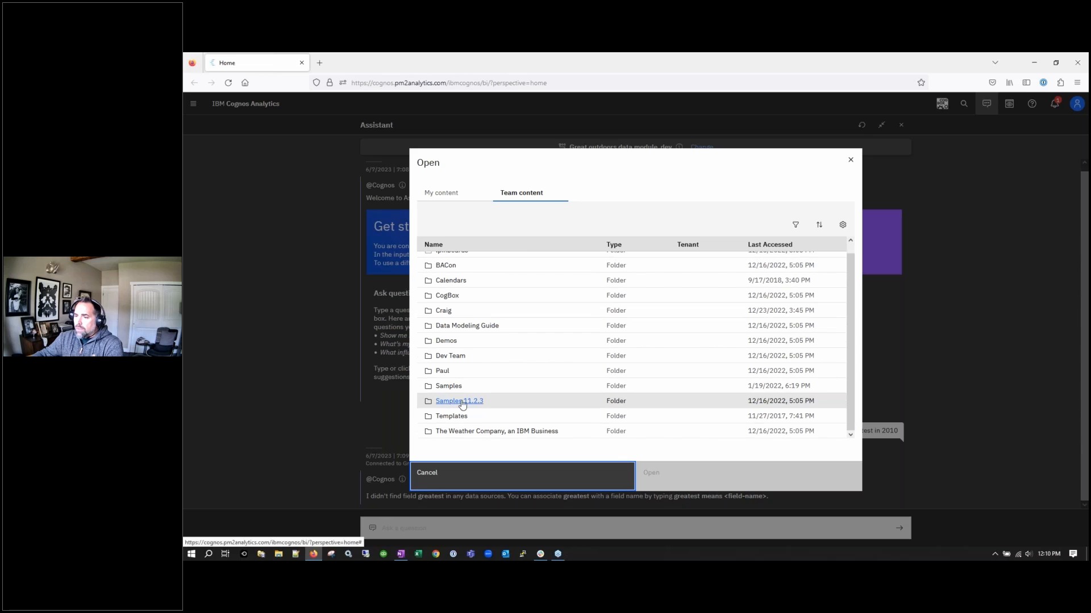
click(499, 340)
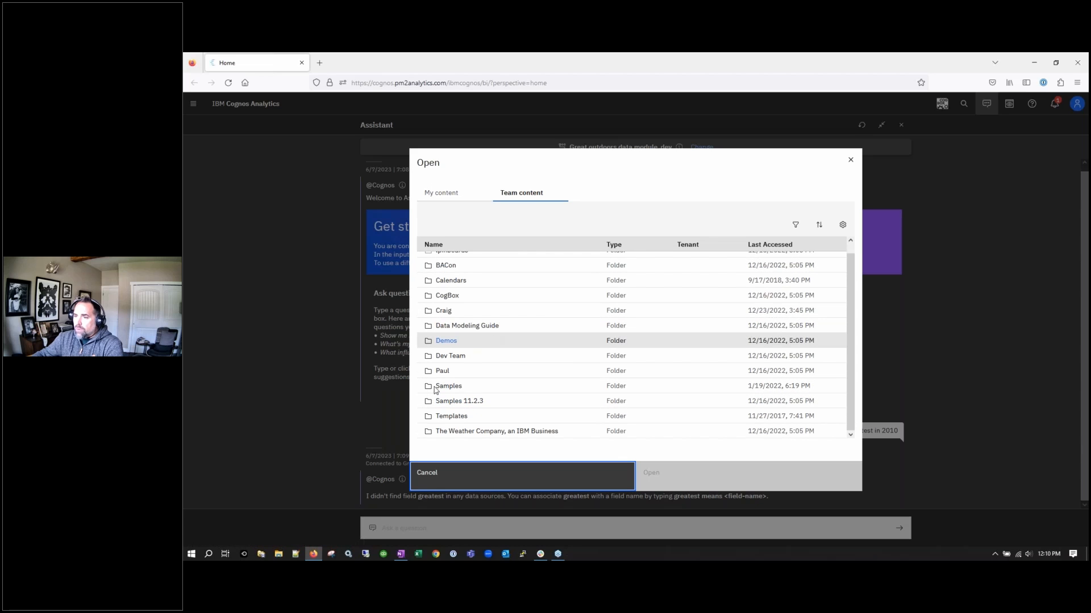
click(849, 161)
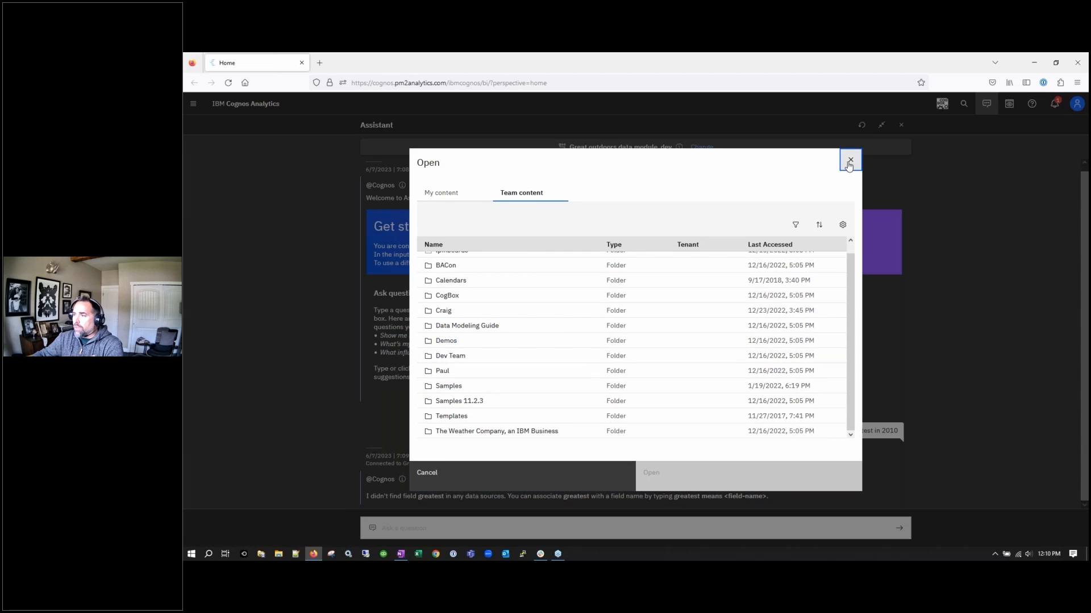
click(701, 149)
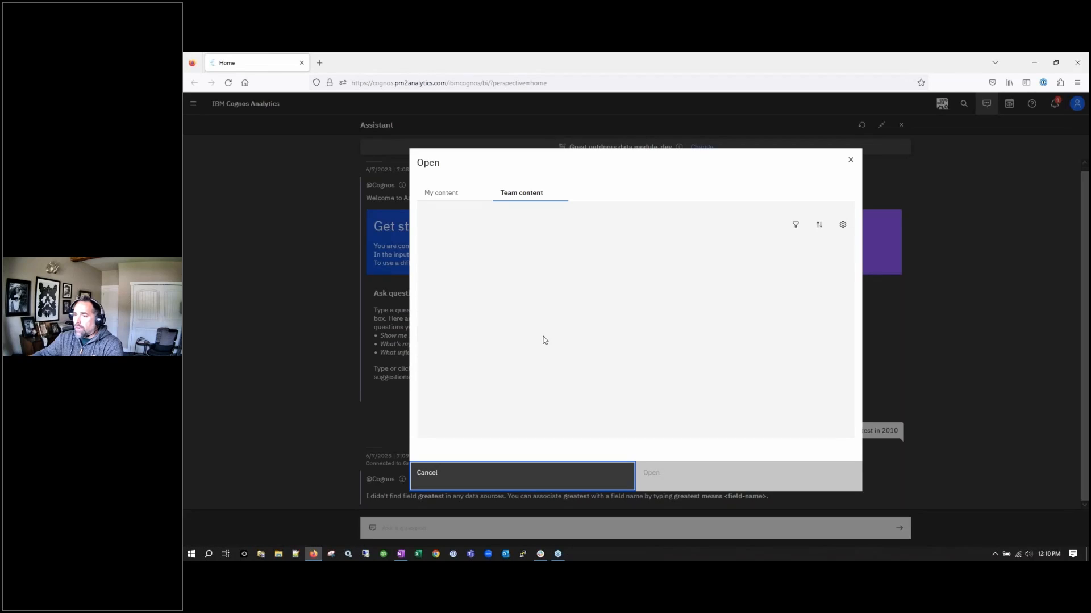
scroll(454, 324, down, 1)
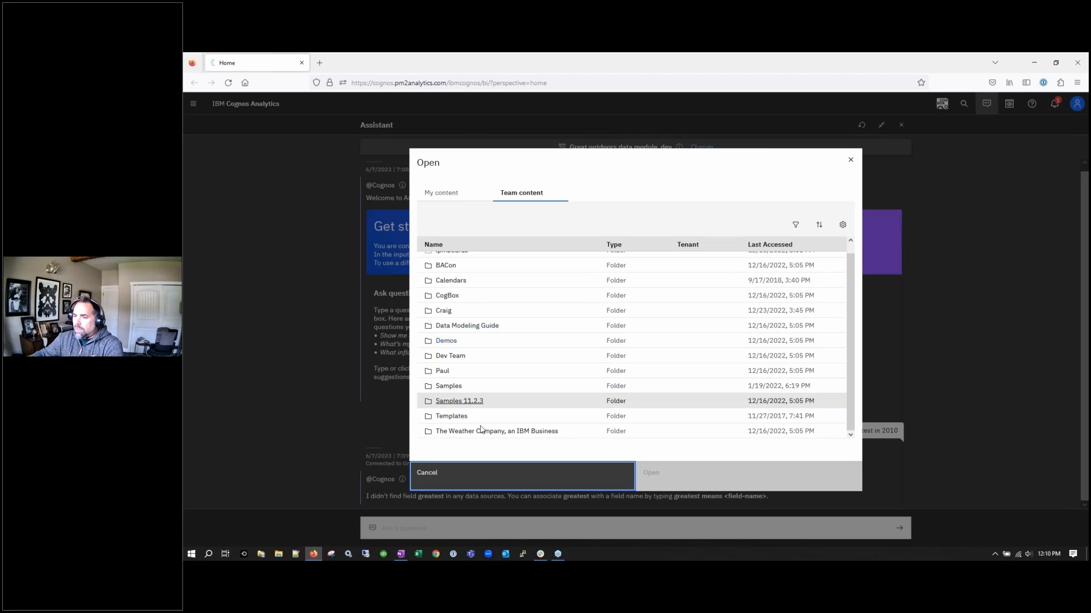
click(450, 311)
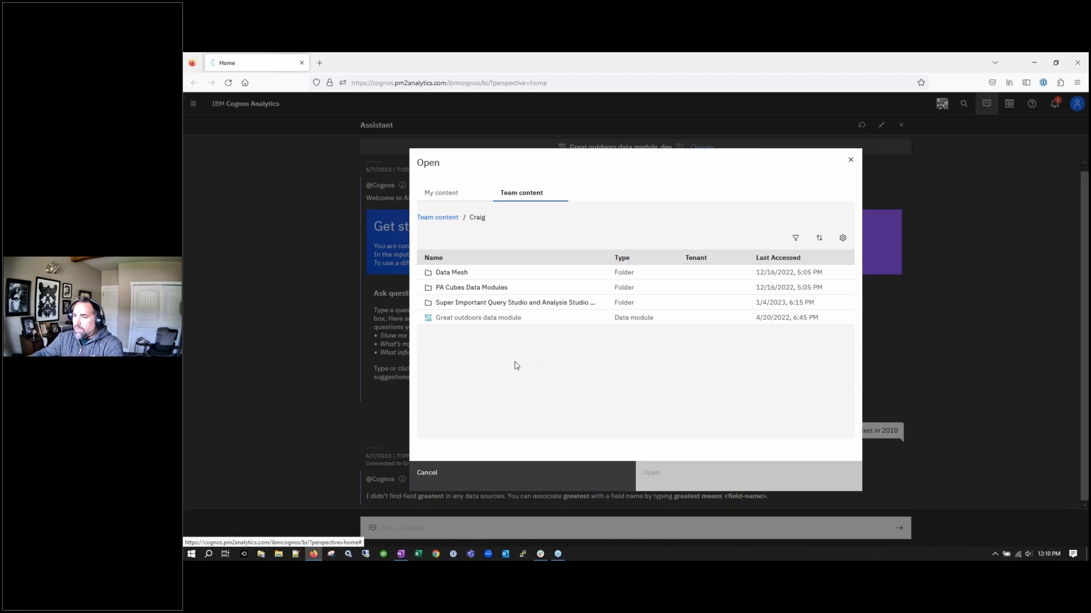
click(512, 321)
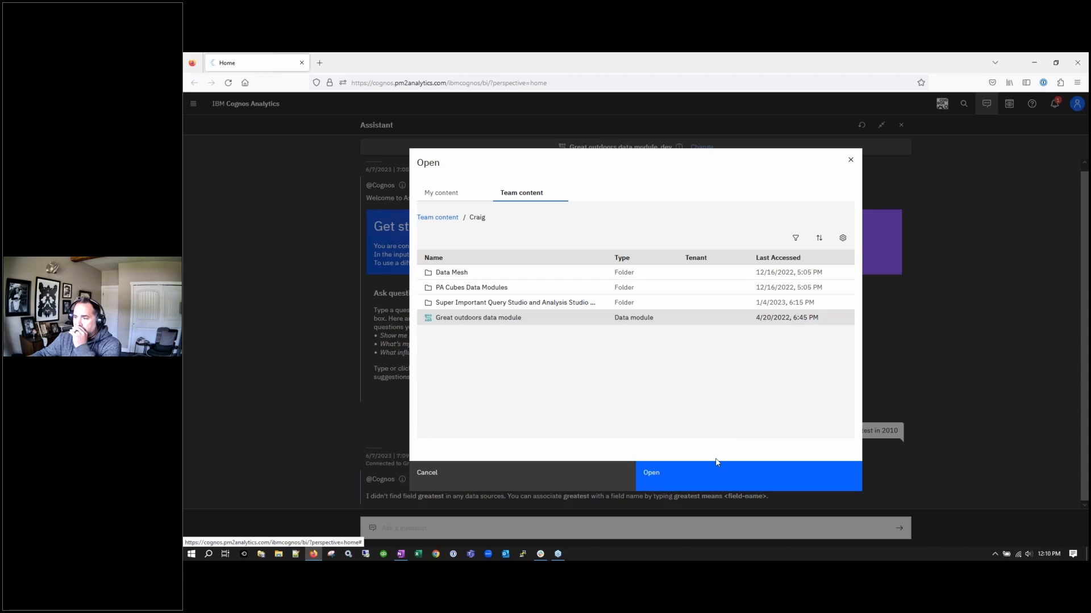
click(703, 479)
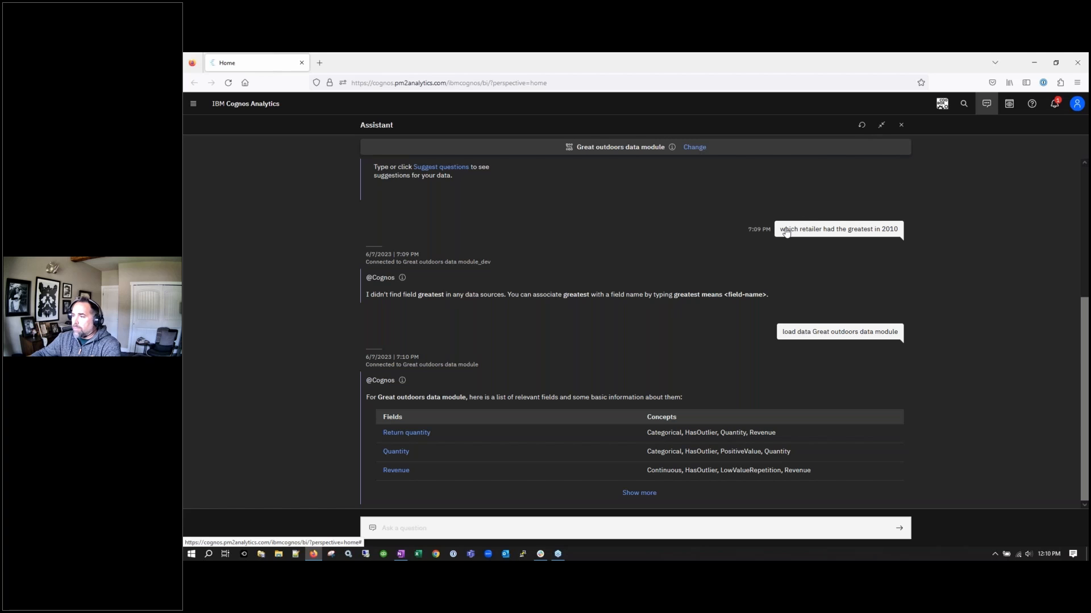
Resend the earlier retailer question to the Assistant against Great outdoors
drag(780, 230, 900, 233)
drag(778, 230, 896, 236)
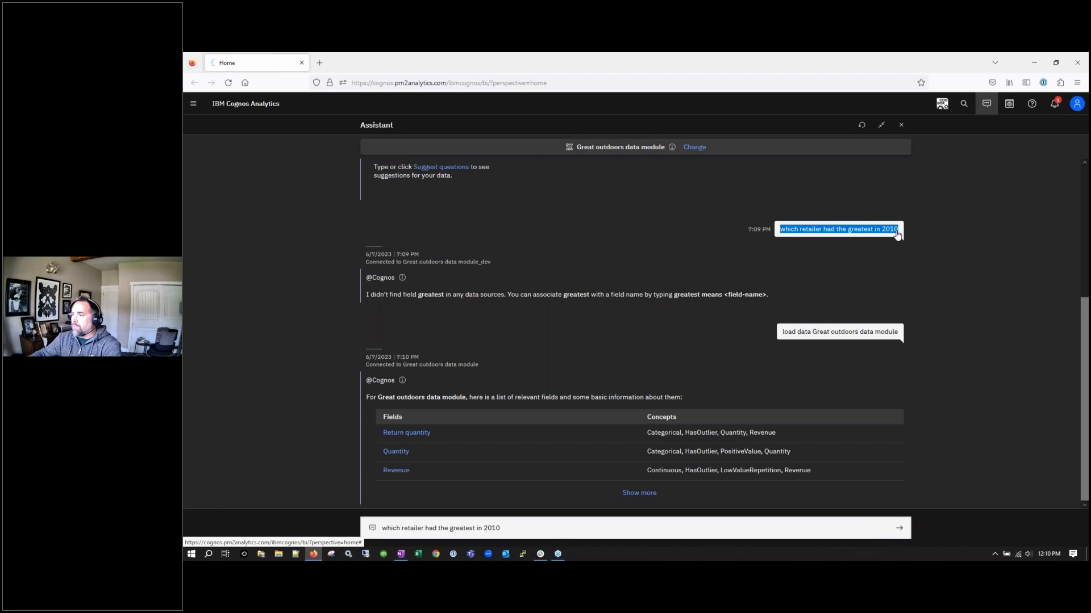
click(706, 534)
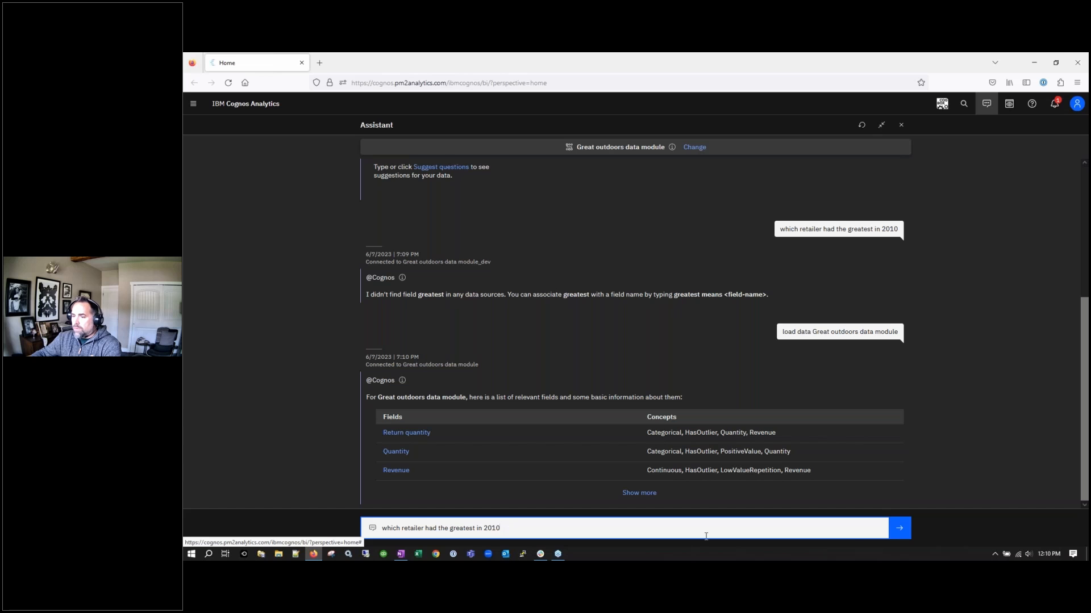
click(899, 528)
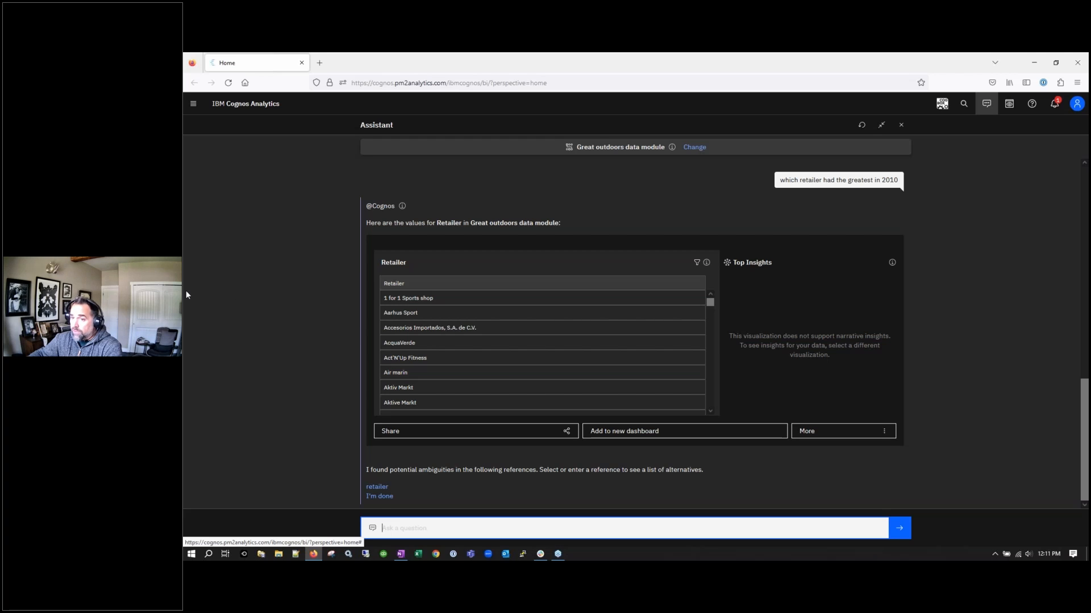
Resolve the ambiguous retailer reference by choosing Sales > Retailer to list retailer values
key(alt+Tab)
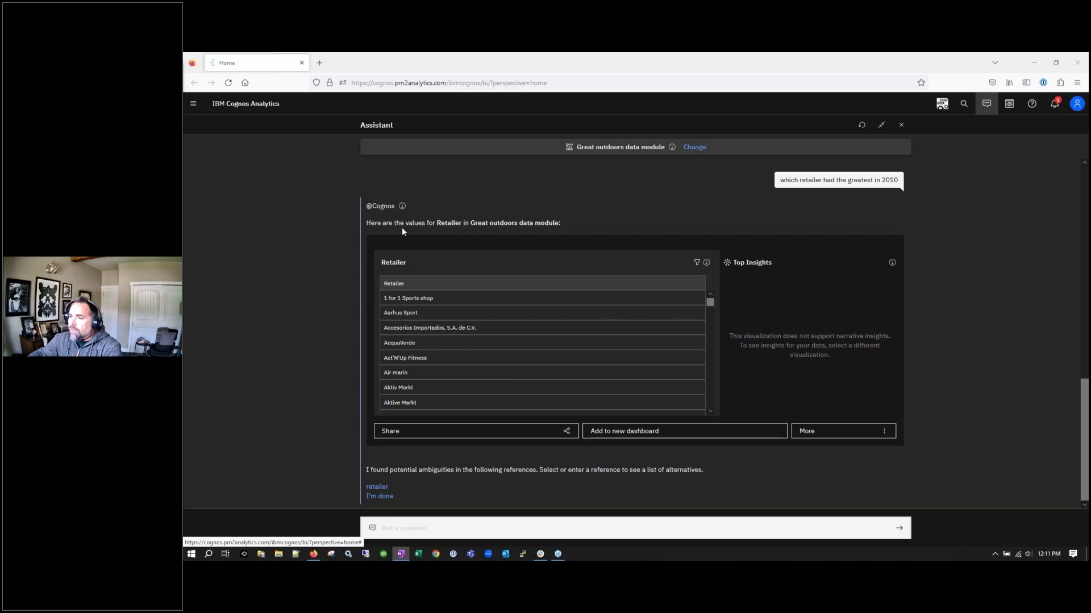
drag(414, 223, 469, 223)
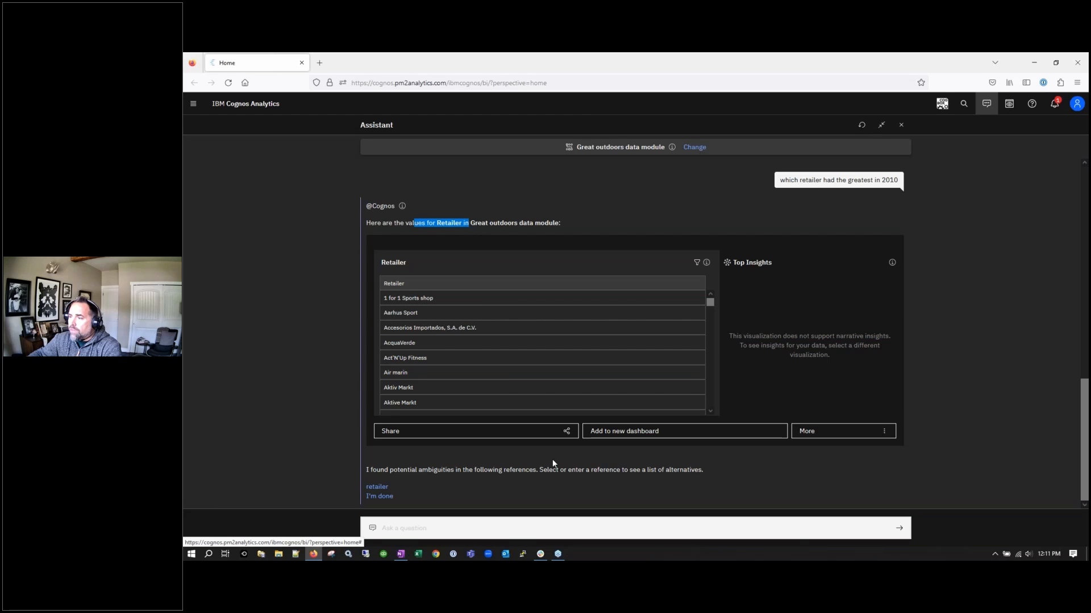
click(517, 534)
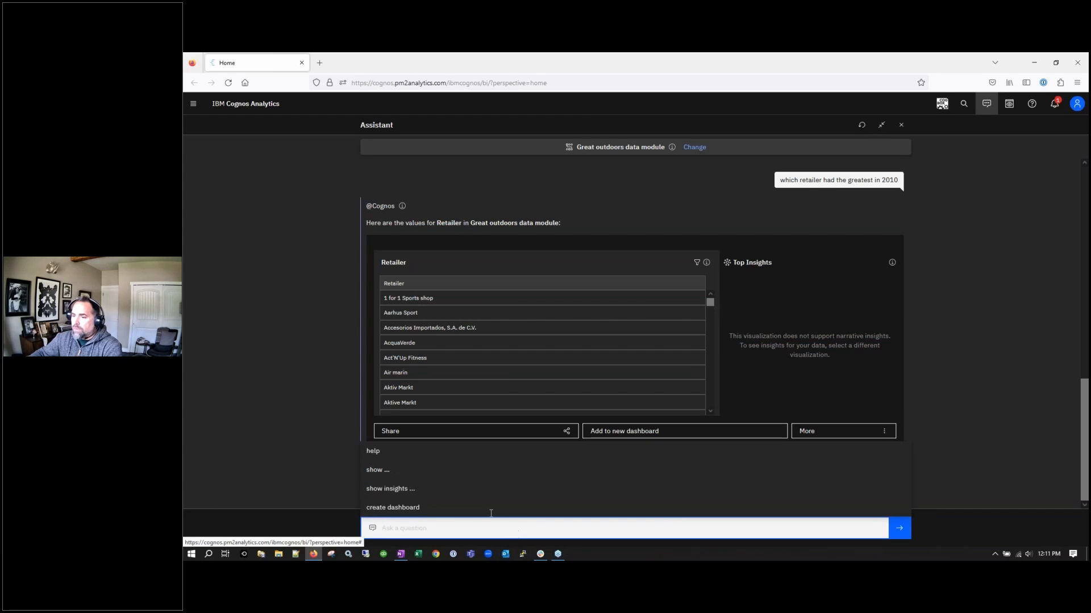
key(alt+Tab)
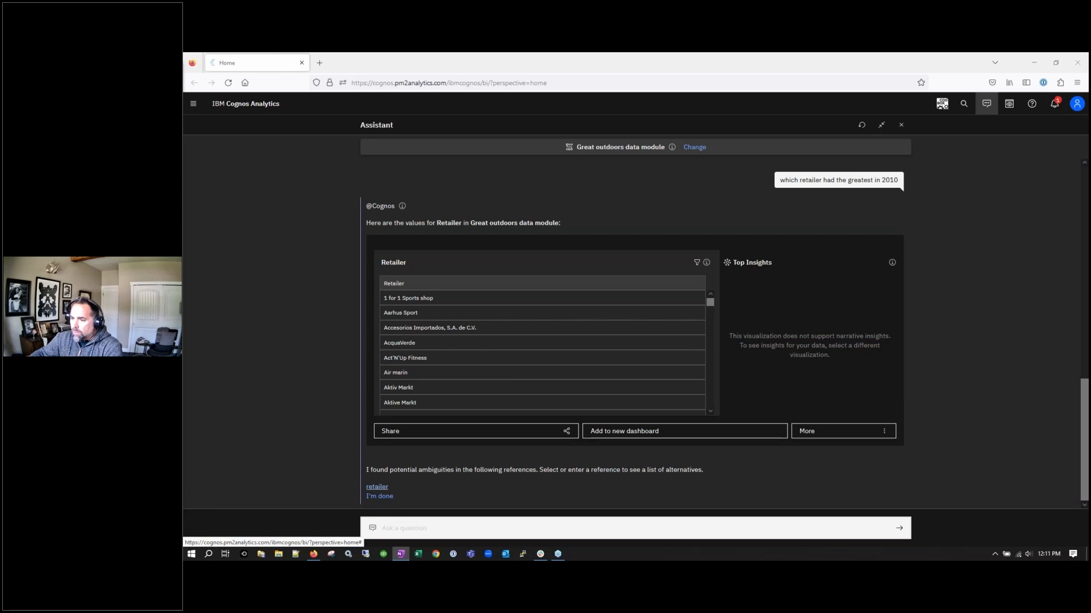
click(379, 487)
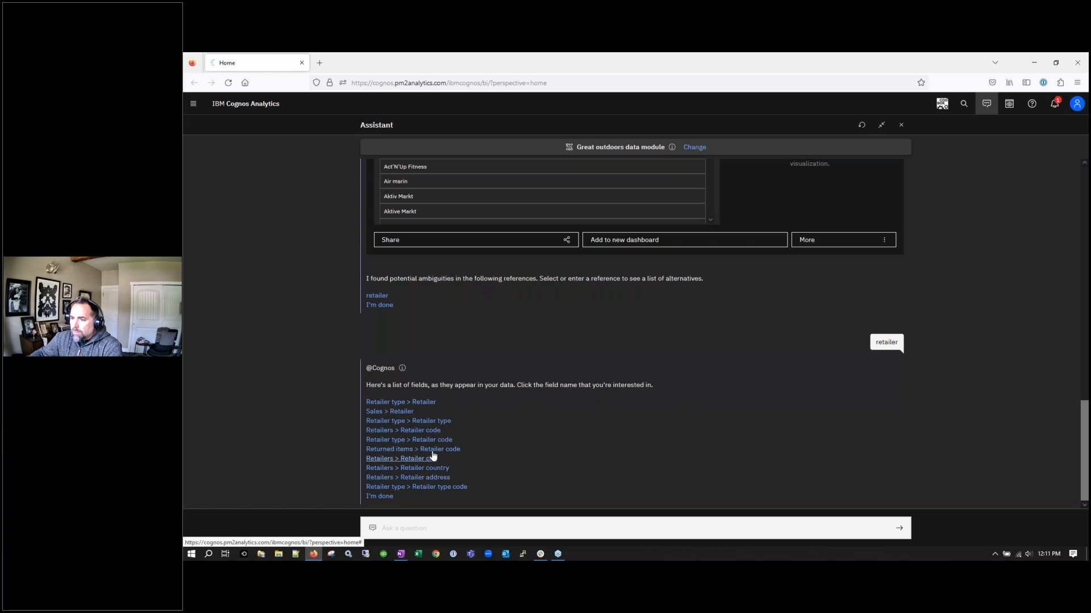
click(409, 412)
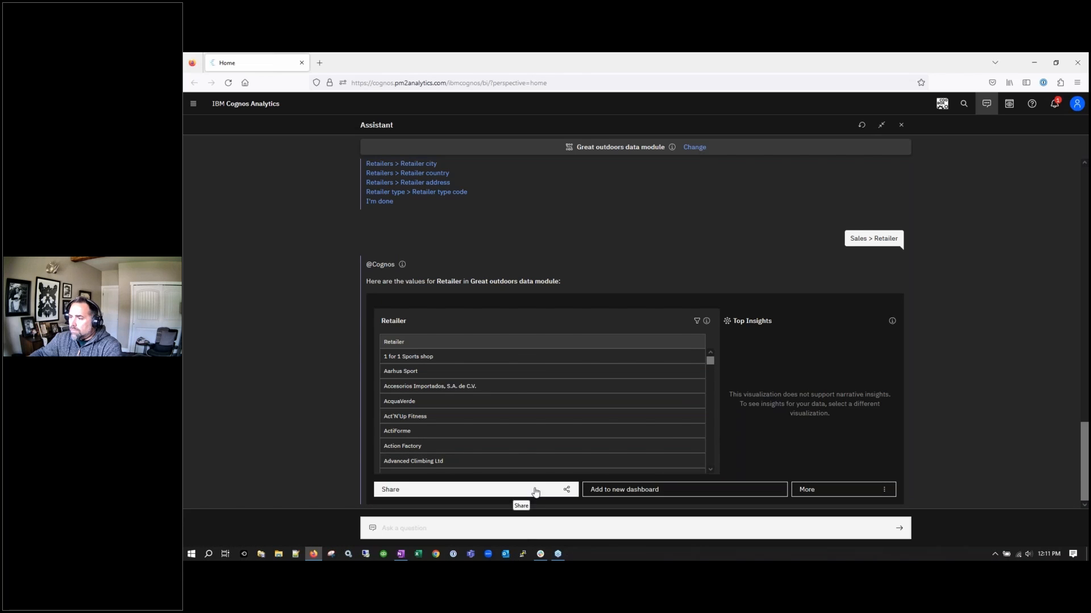
Ask the Assistant 'which retailer had the greatest sales in 2010'
click(567, 523)
text(whi)
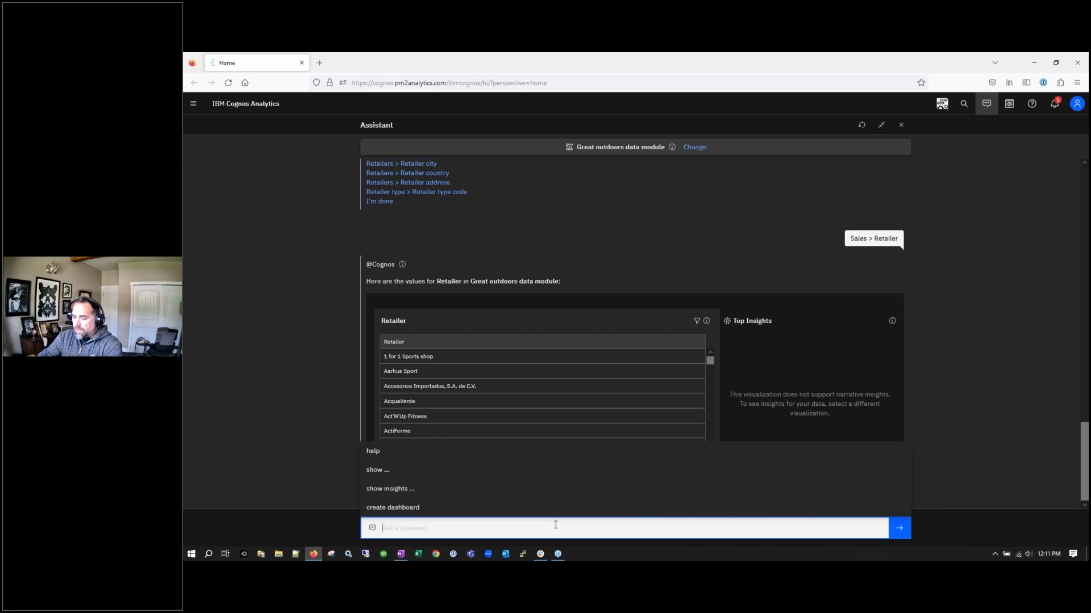
text(ch )
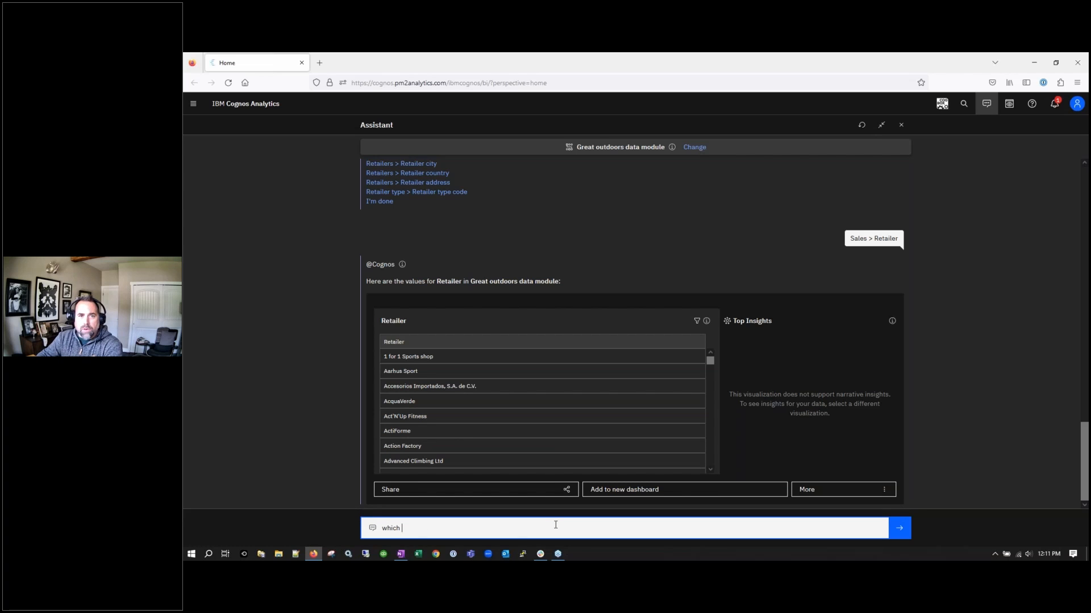
text(re)
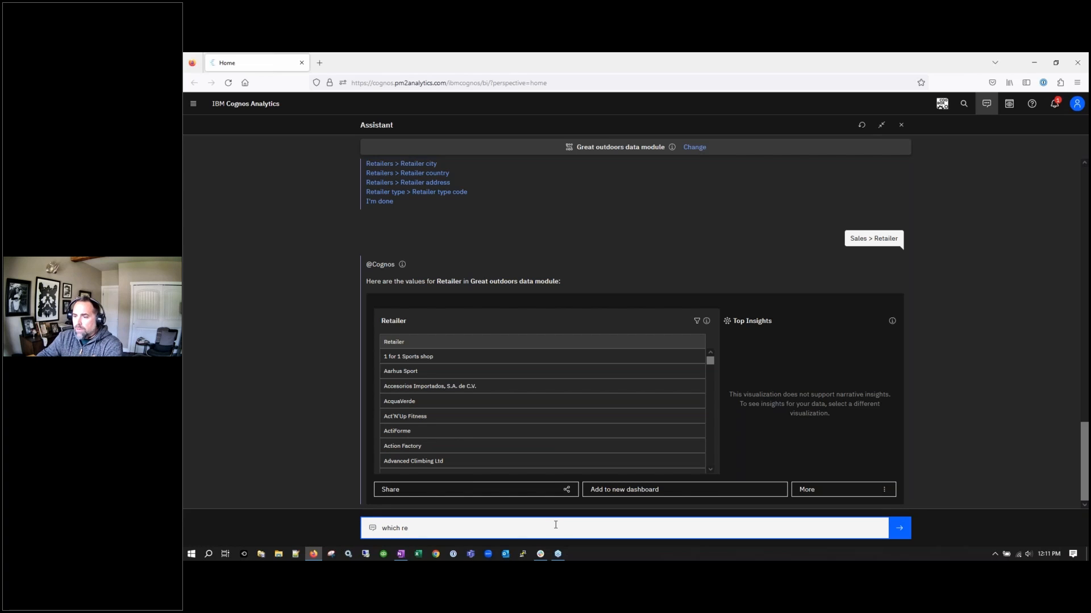
text(tailer had the gre)
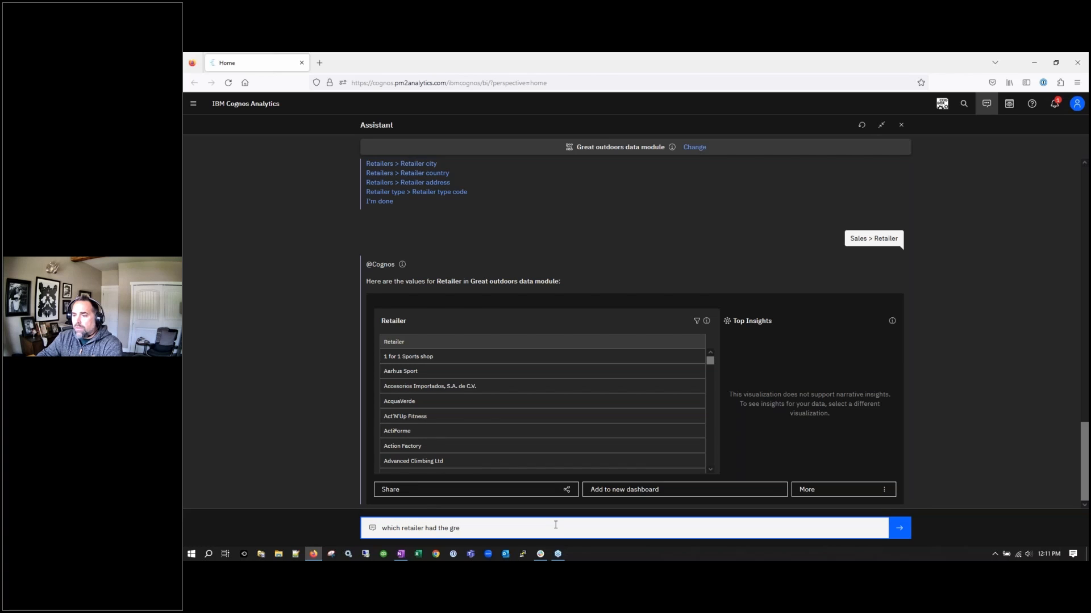
text(at)
key(BackSpace)
text(atest revenue in)
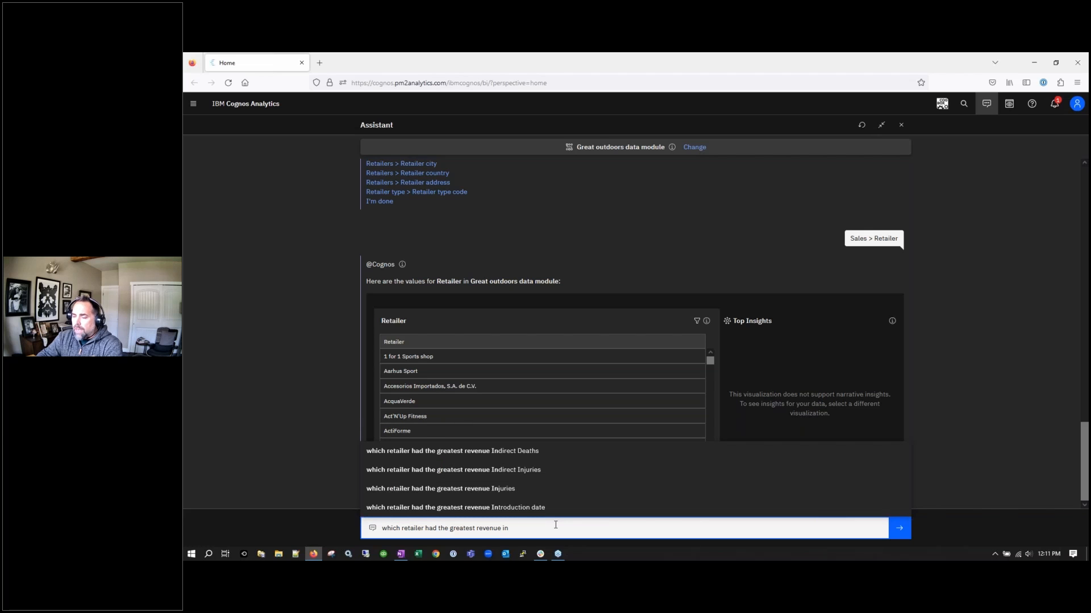
key(BackSpace)
key(BackSpace)
key(BackSpace)
key(BackSpace)
key(BackSpace)
key(BackSpace)
key(BackSpace)
key(BackSpace)
key(BackSpace)
key(BackSpace)
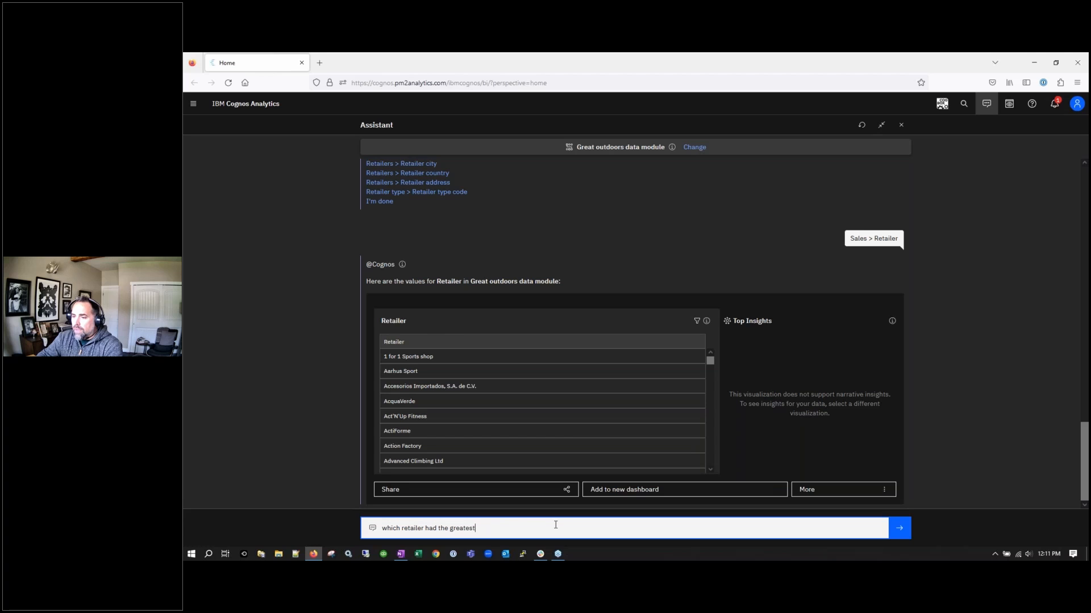
key(BackSpace)
key(BackSpace)
key(BackSpace)
key(BackSpace)
key(BackSpace)
key(BackSpace)
key(BackSpace)
key(BackSpace)
key(BackSpace)
key(BackSpace)
key(BackSpace)
key(BackSpace)
key(BackSpace)
key(BackSpace)
key(BackSpace)
key(BackSpace)
key(BackSpace)
key(BackSpace)
key(BackSpace)
key(BackSpace)
key(BackSpace)
key(BackSpace)
key(BackSpace)
key(BackSpace)
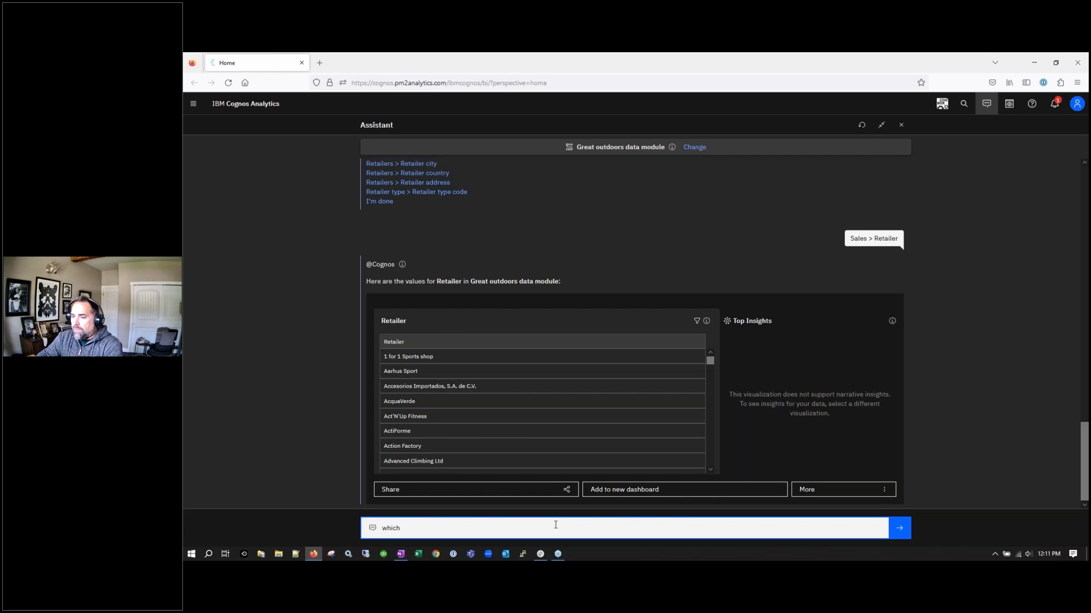
text(retailer)
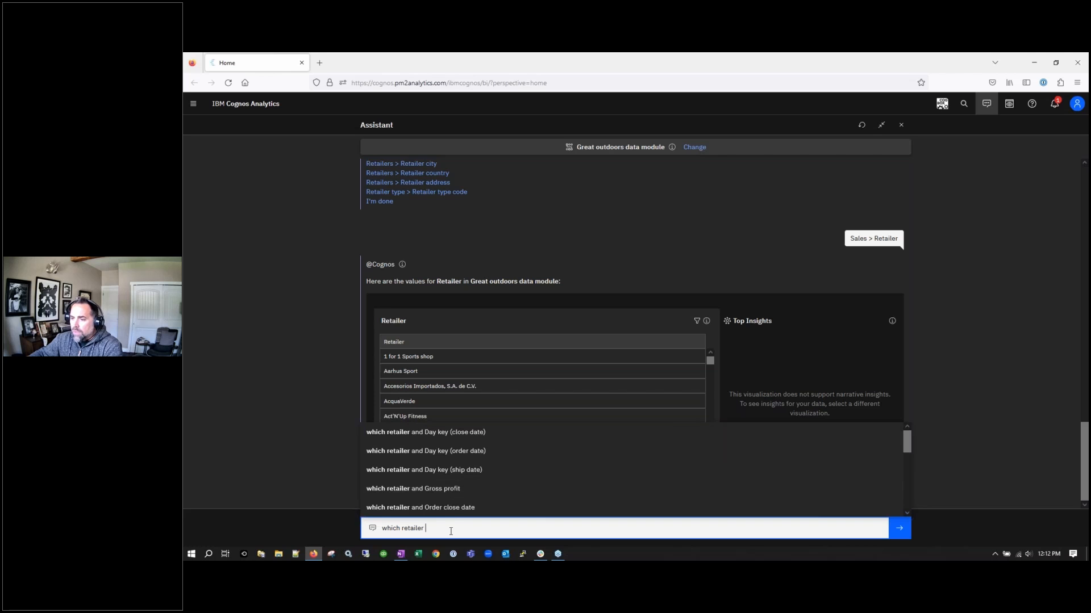
text(had th)
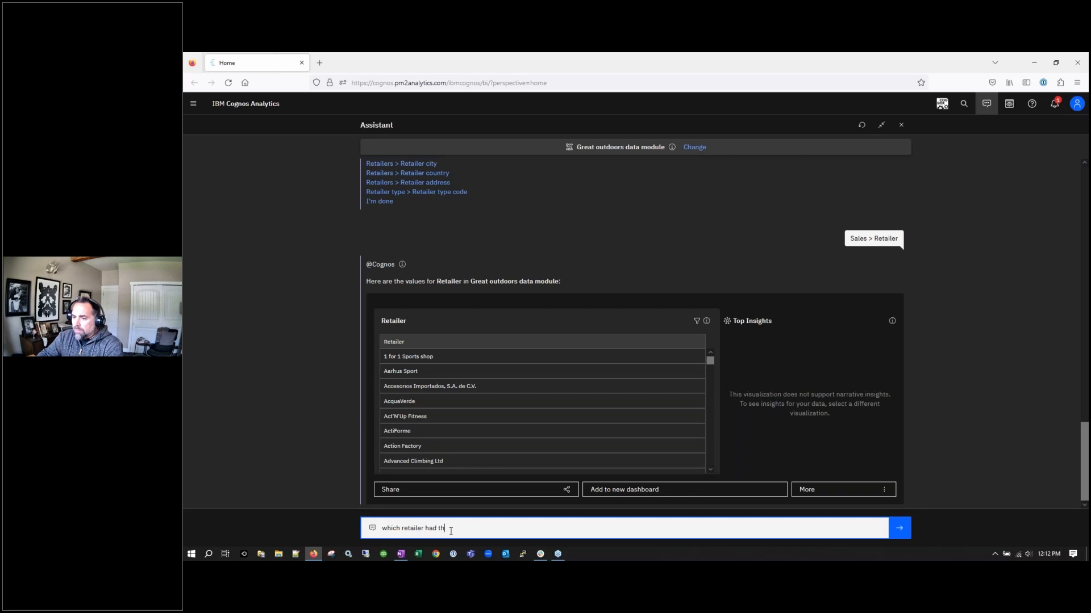
text(e greatest)
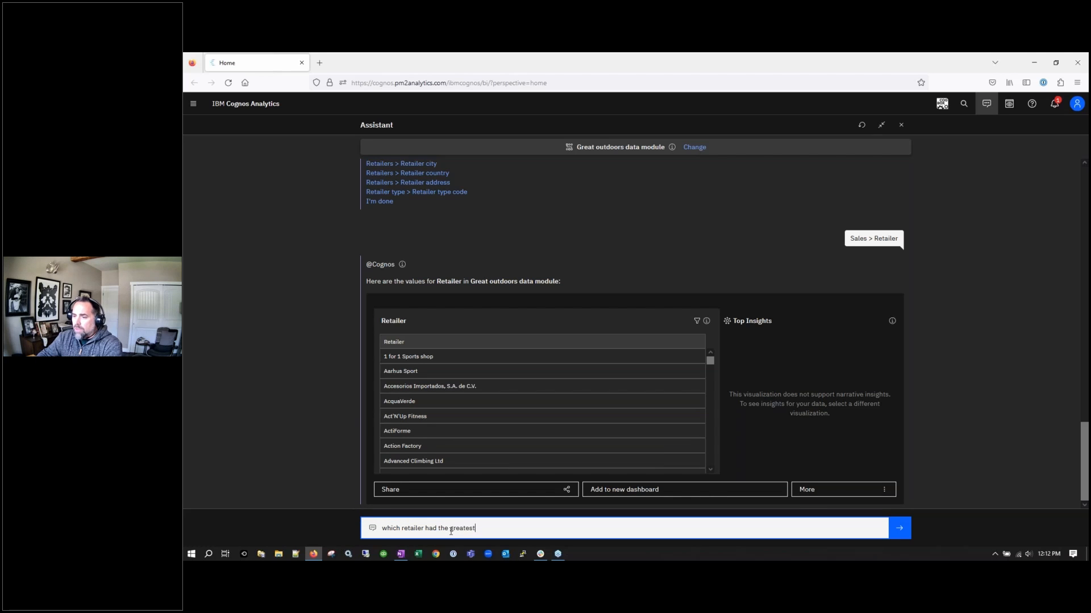
text( re)
key(BackSpace)
key(BackSpace)
text(sales)
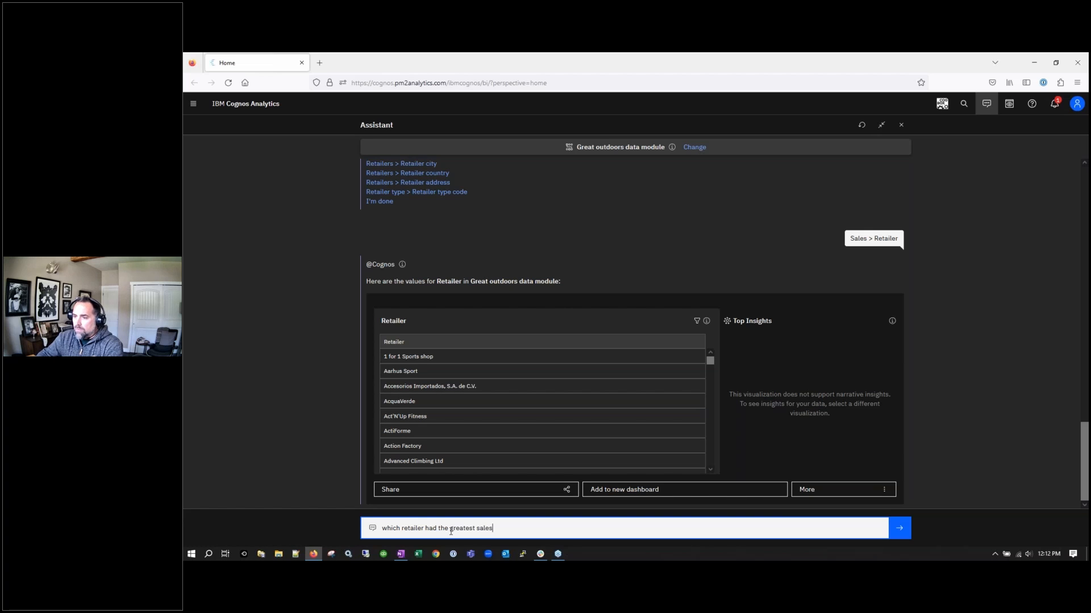
text( in 2010)
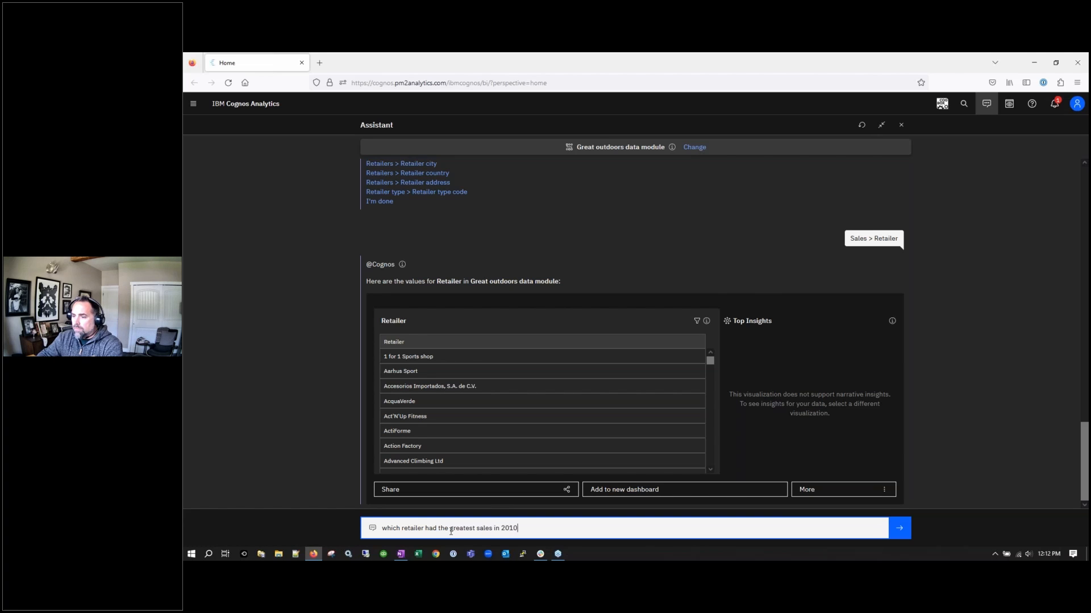
key(Return)
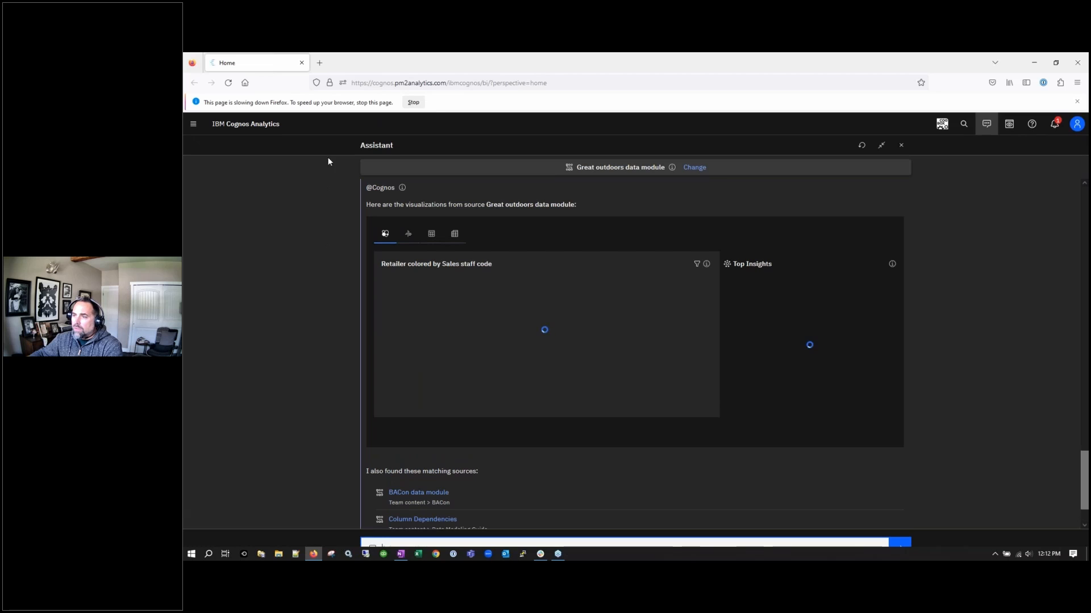
Dismiss Firefox's page-slowing warning and scroll the chat to review the loaded 2010 sales chart
click(1076, 101)
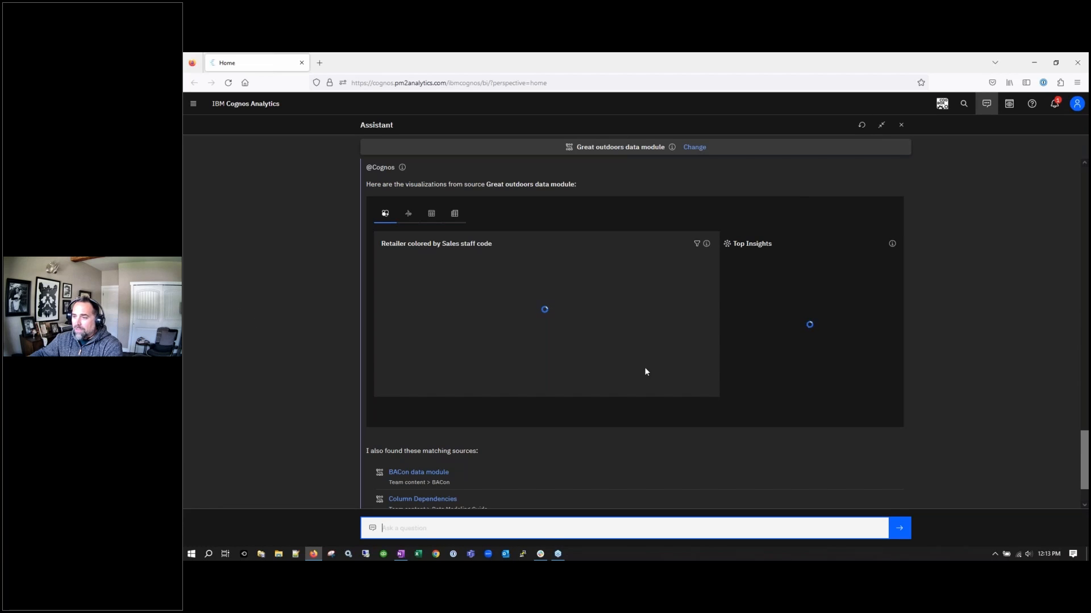
scroll(1057, 344, up, 5)
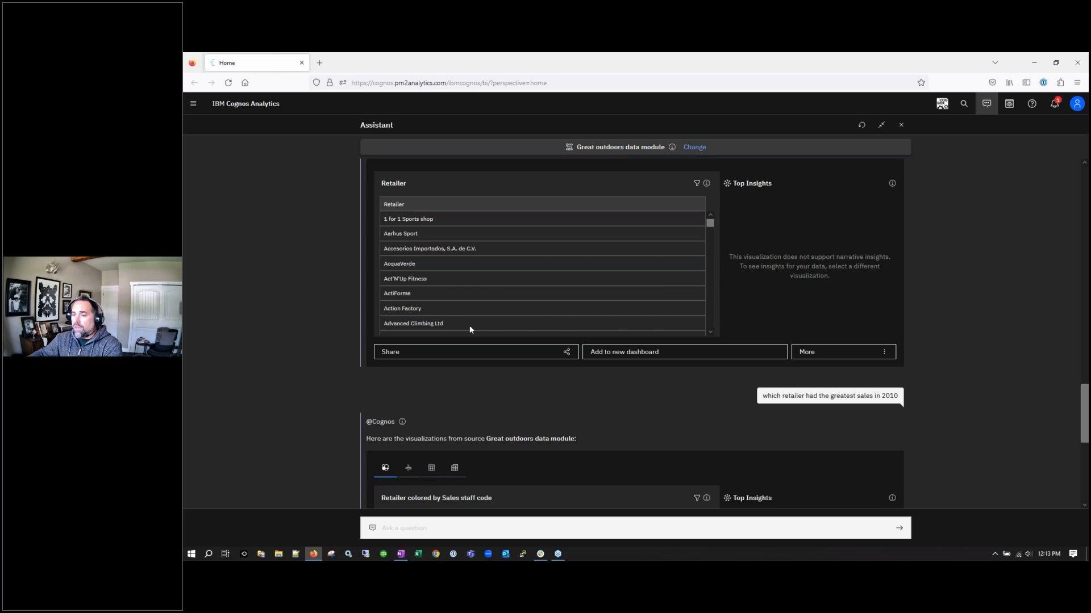
scroll(564, 352, up, 3)
scroll(563, 352, down, 3)
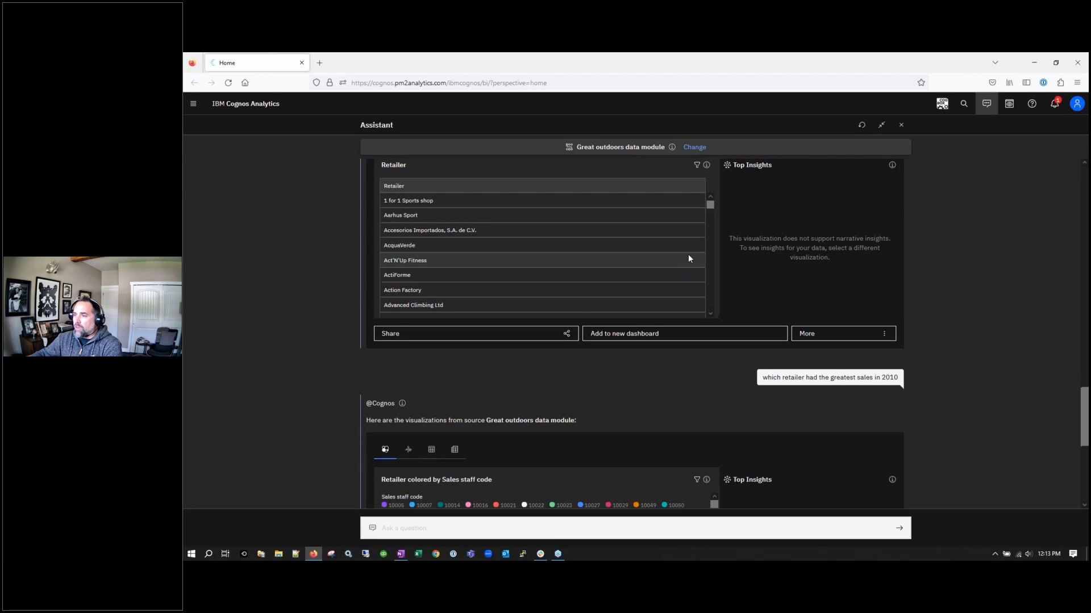
click(840, 360)
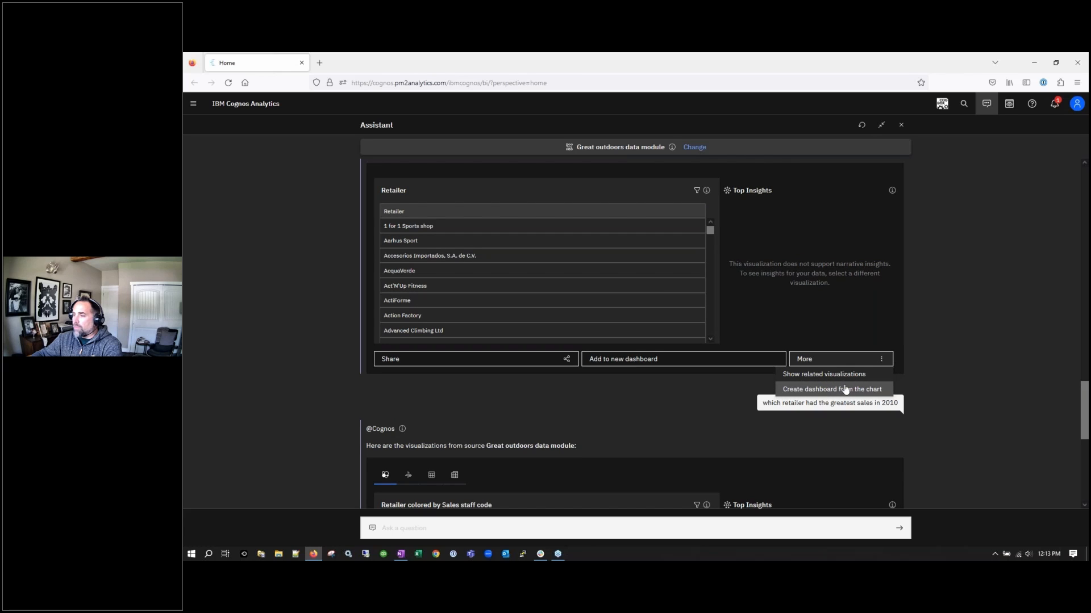
click(427, 407)
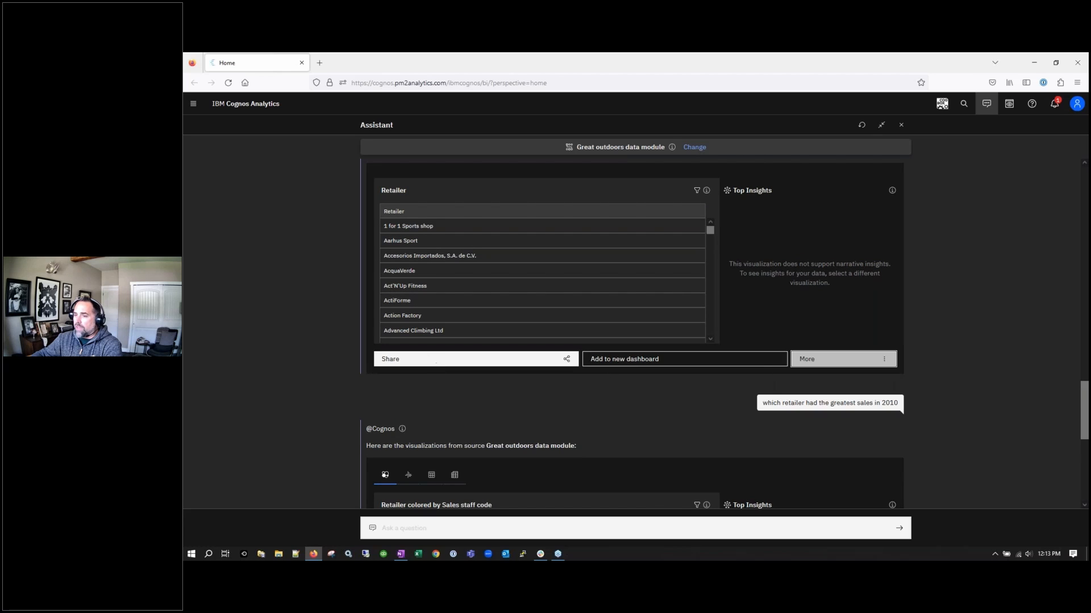
click(531, 362)
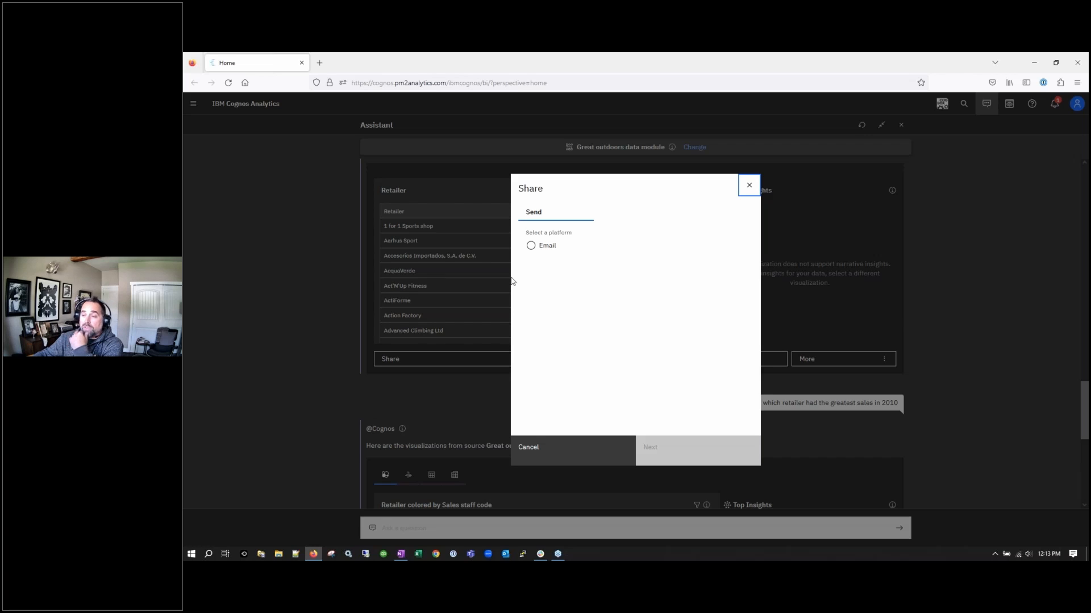
click(557, 449)
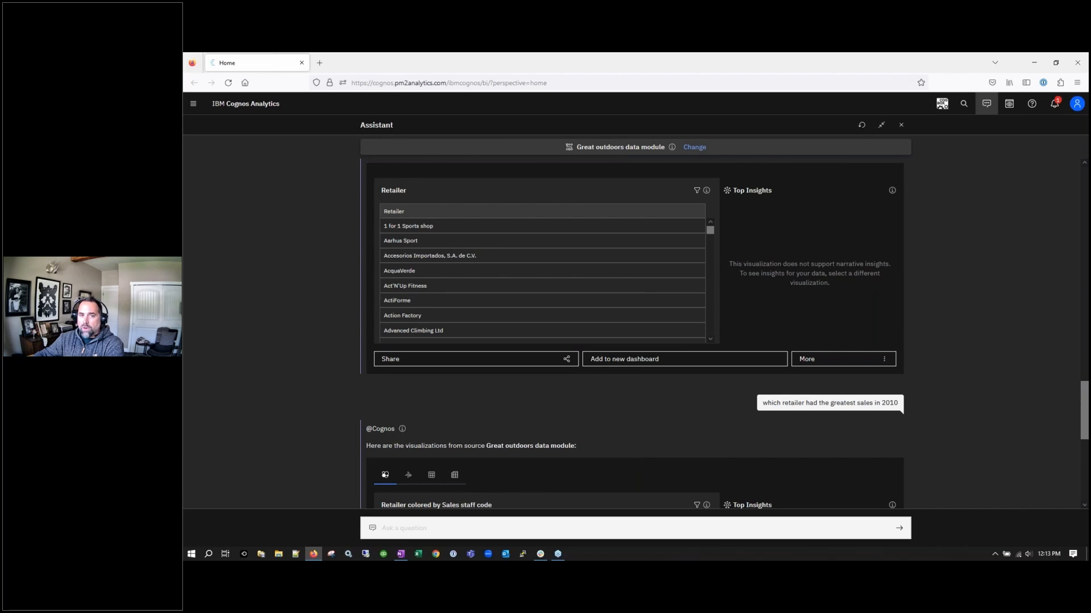
key(alt+Tab)
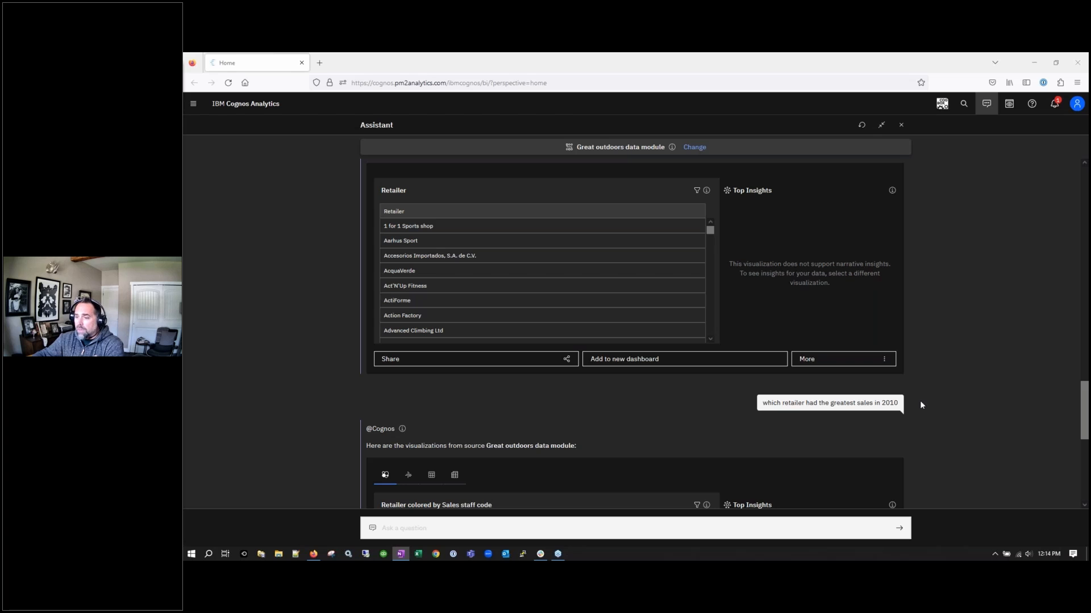
Expand the matching sources list to reveal DATA_MODULE_FROM_TESTMETWICE as a fourth source
scroll(1003, 406, down, 2)
scroll(1000, 405, down, 3)
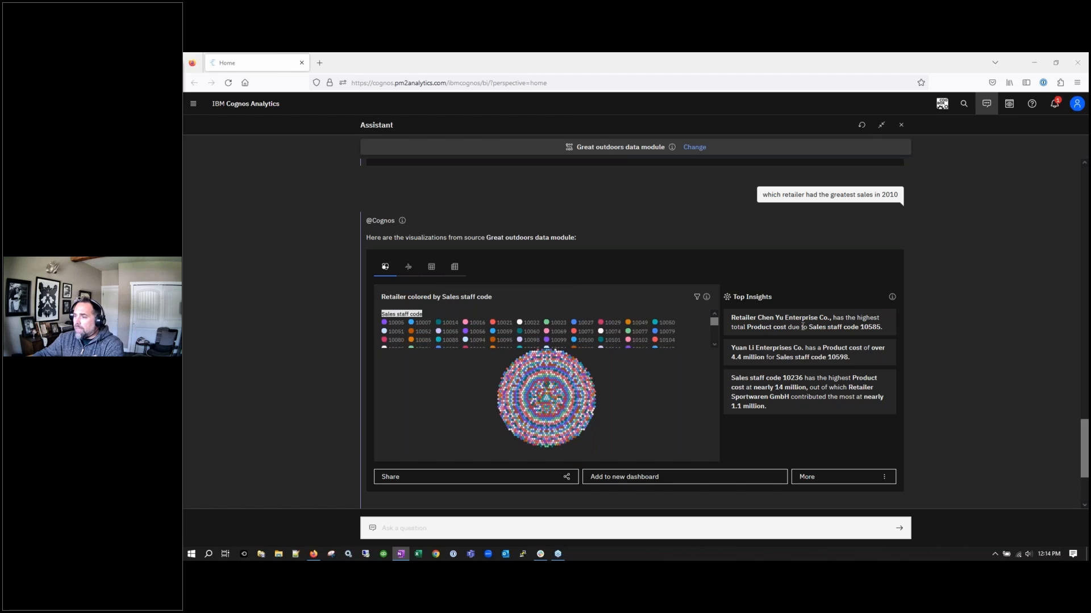
click(853, 480)
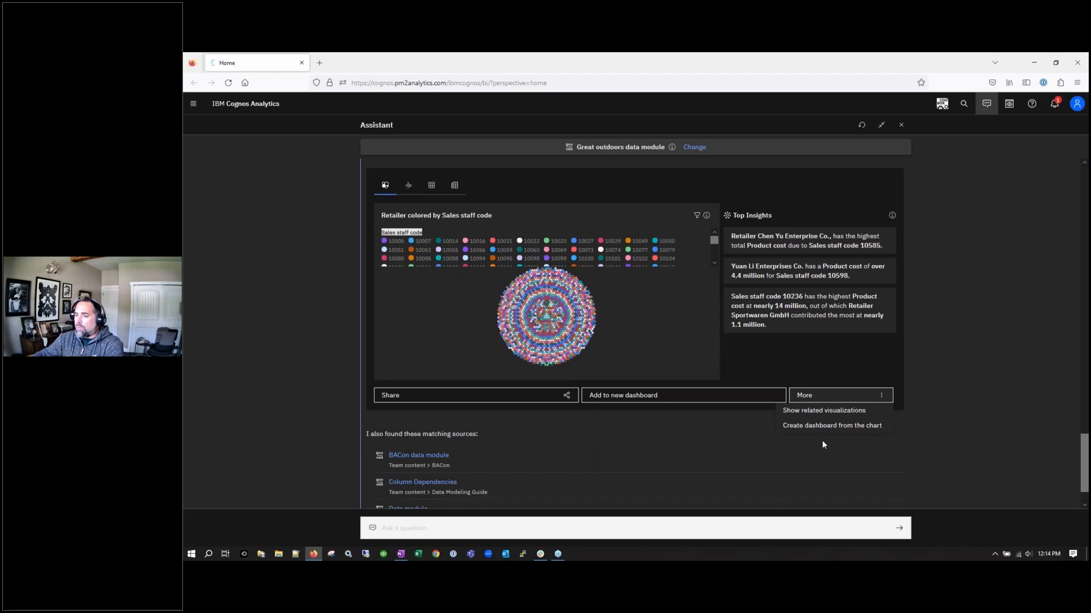
click(971, 437)
scroll(370, 424, down, 1)
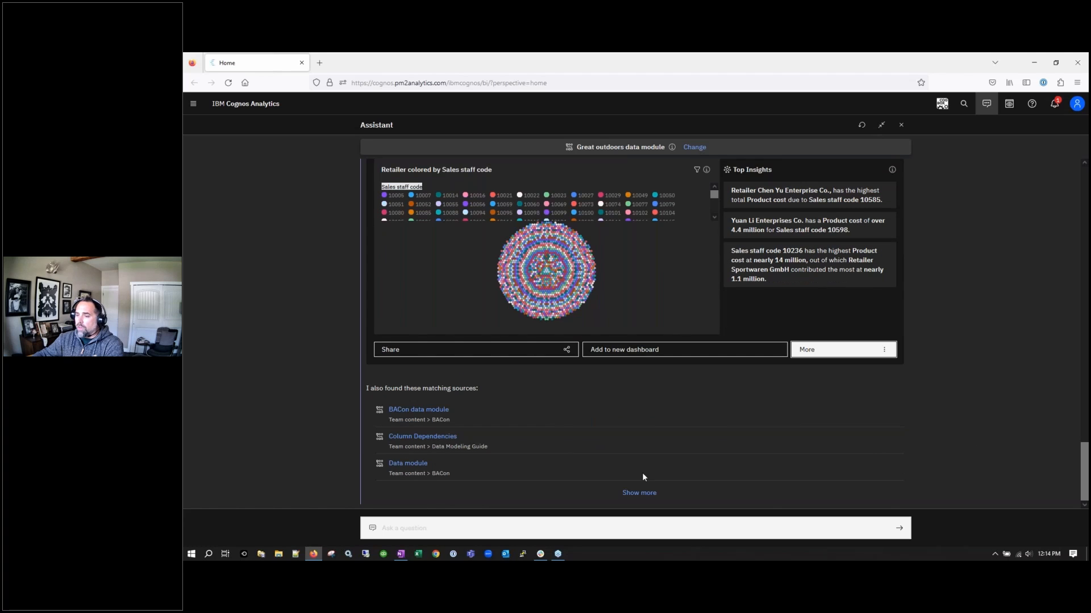
click(639, 493)
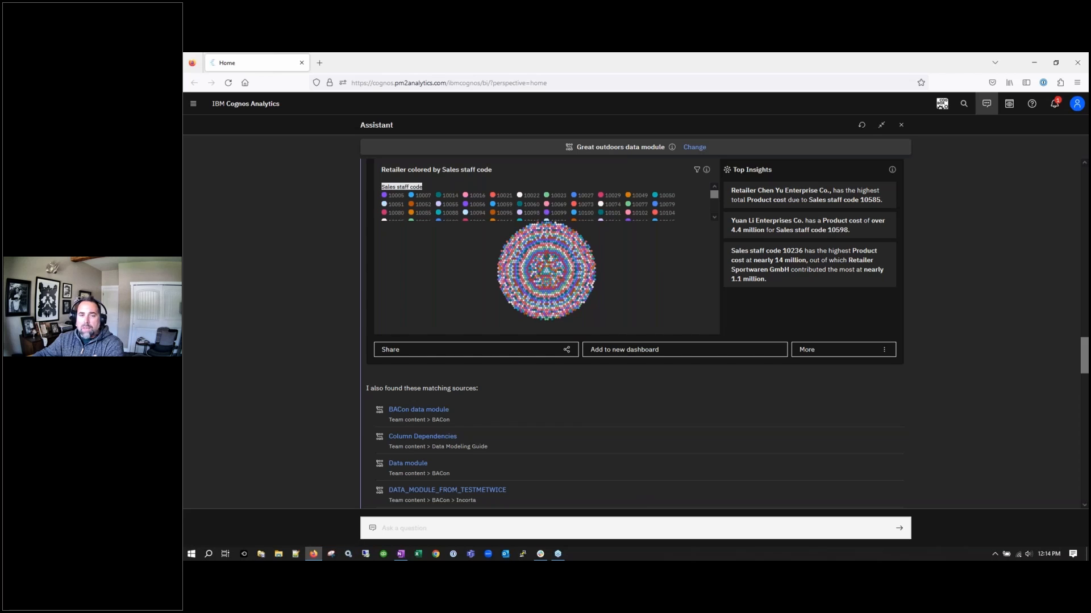
key(alt+Tab)
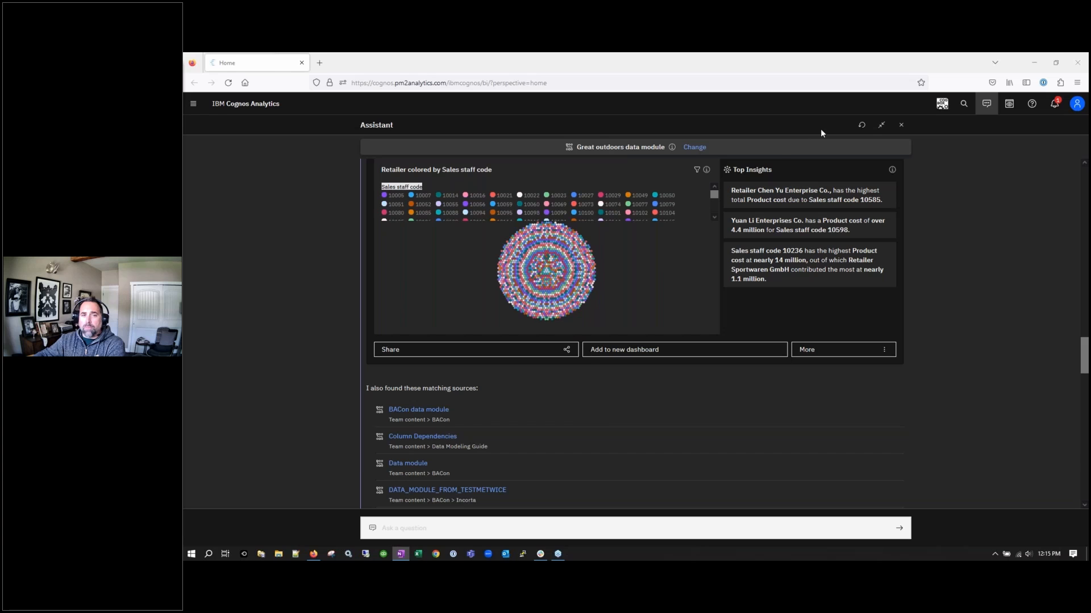
Open Manage > People to show Accounts, Capabilities and Contacts
click(193, 103)
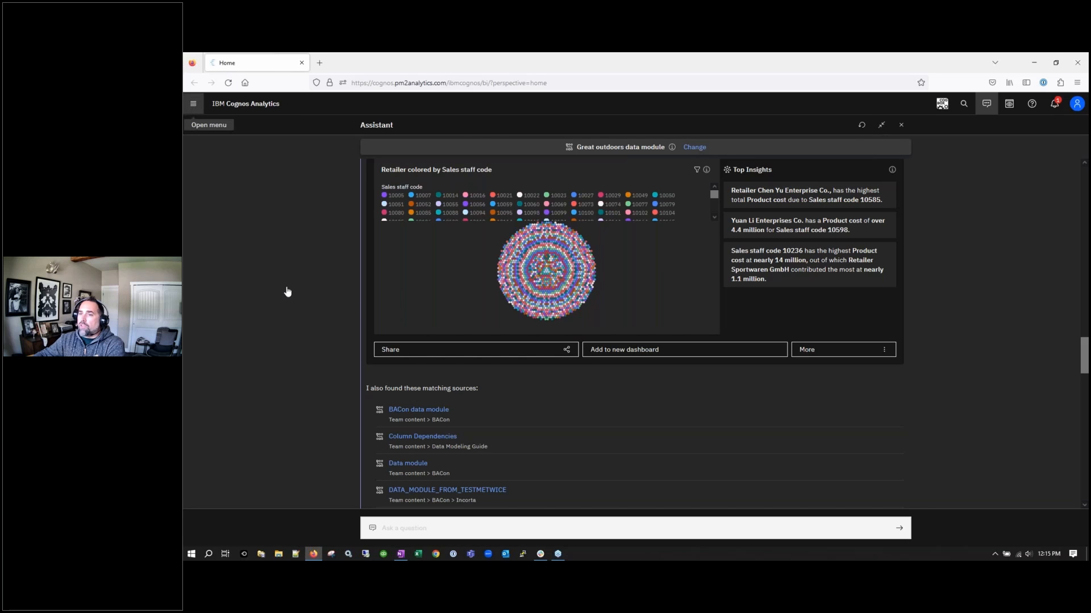
click(216, 239)
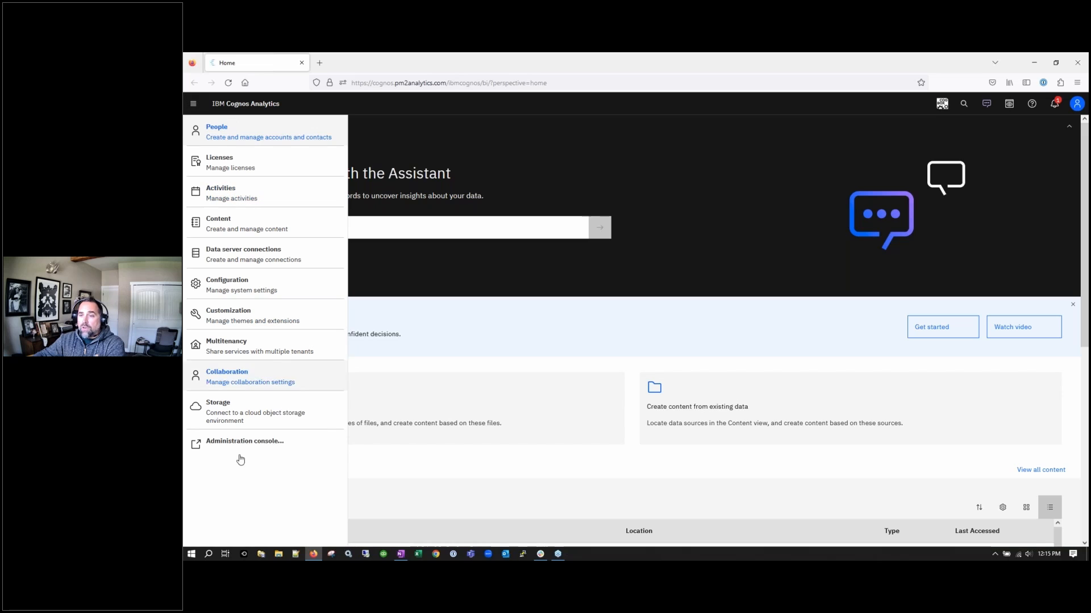
click(193, 103)
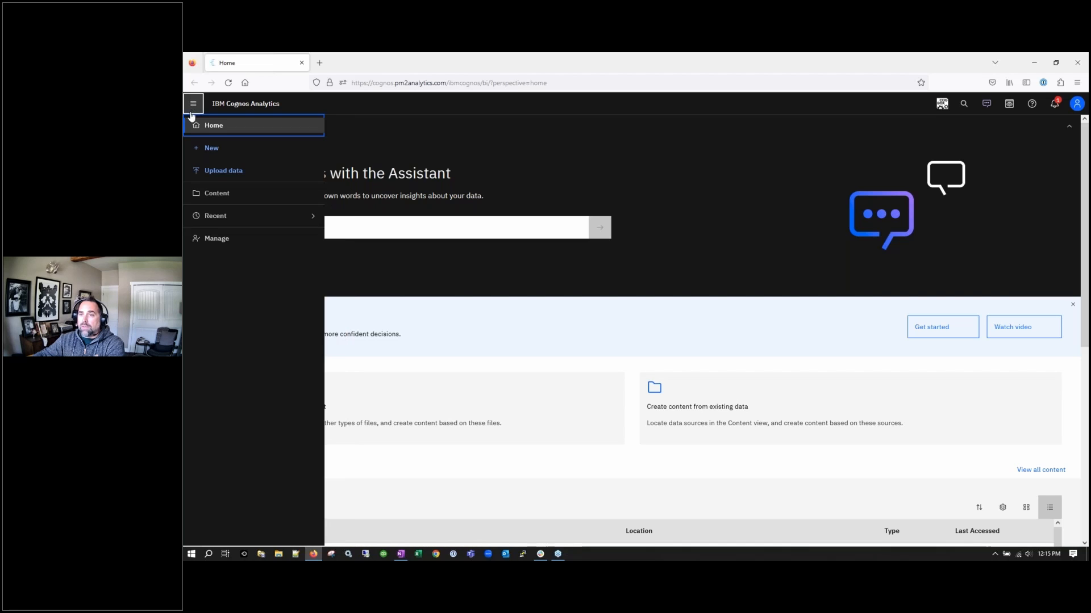
click(214, 239)
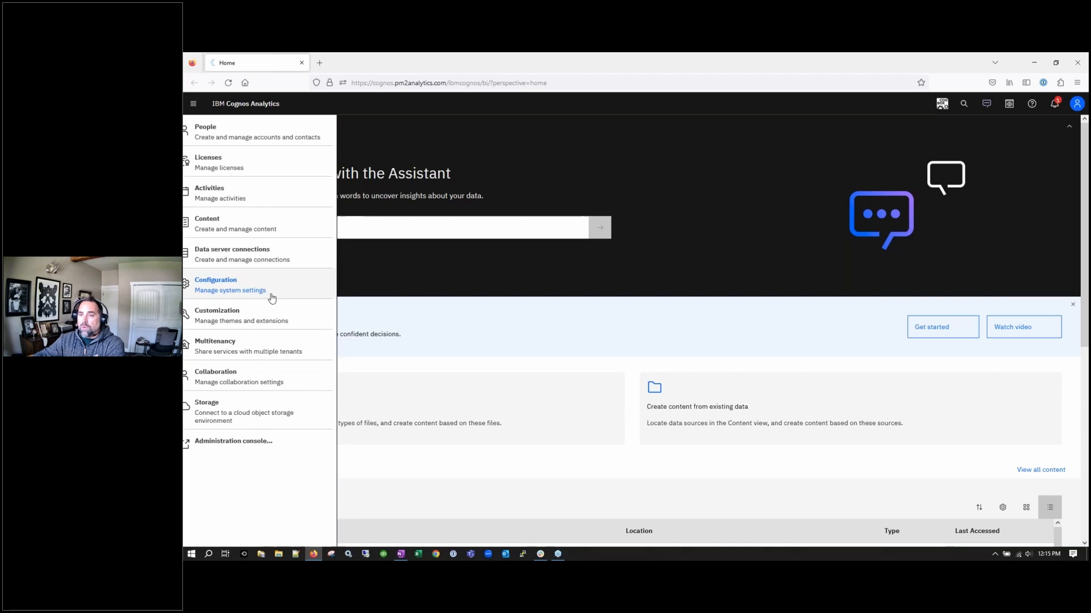
click(219, 140)
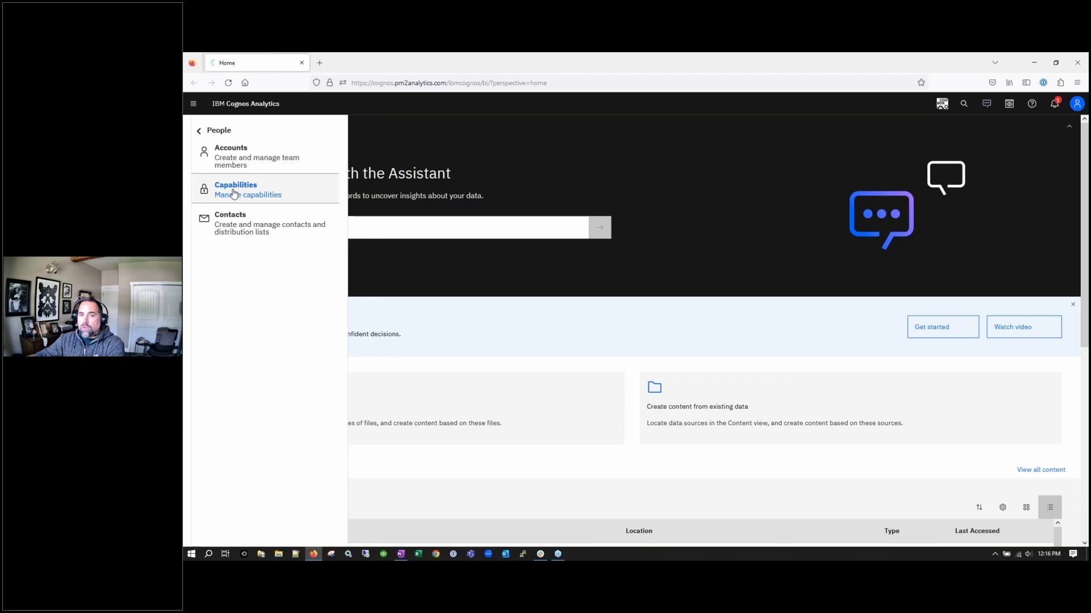
Check which roles may use the AI > Use Assistant capability, then return to the Manage list
click(215, 188)
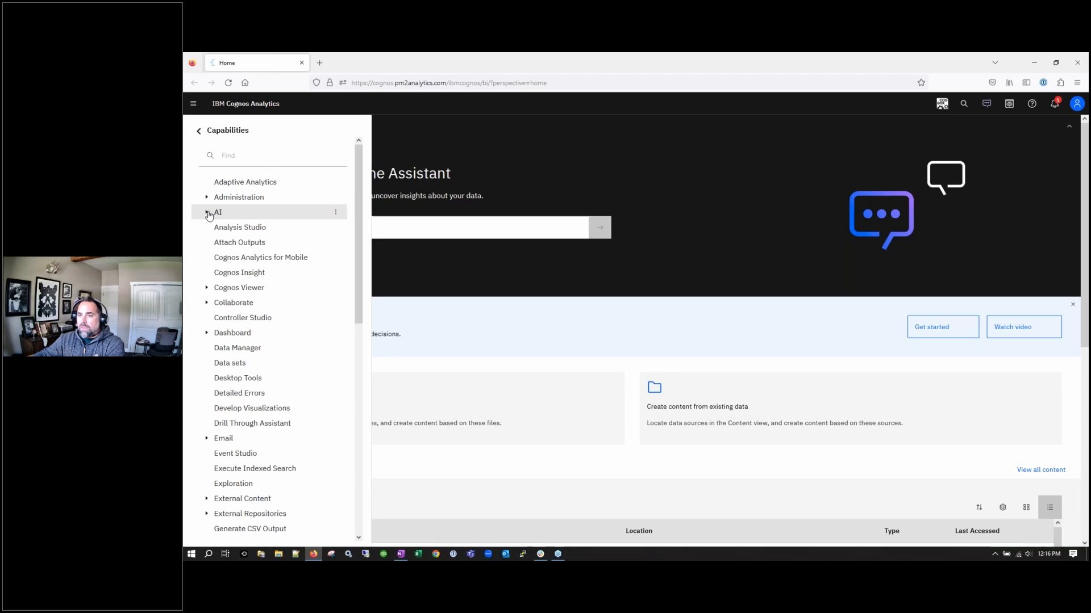
click(219, 214)
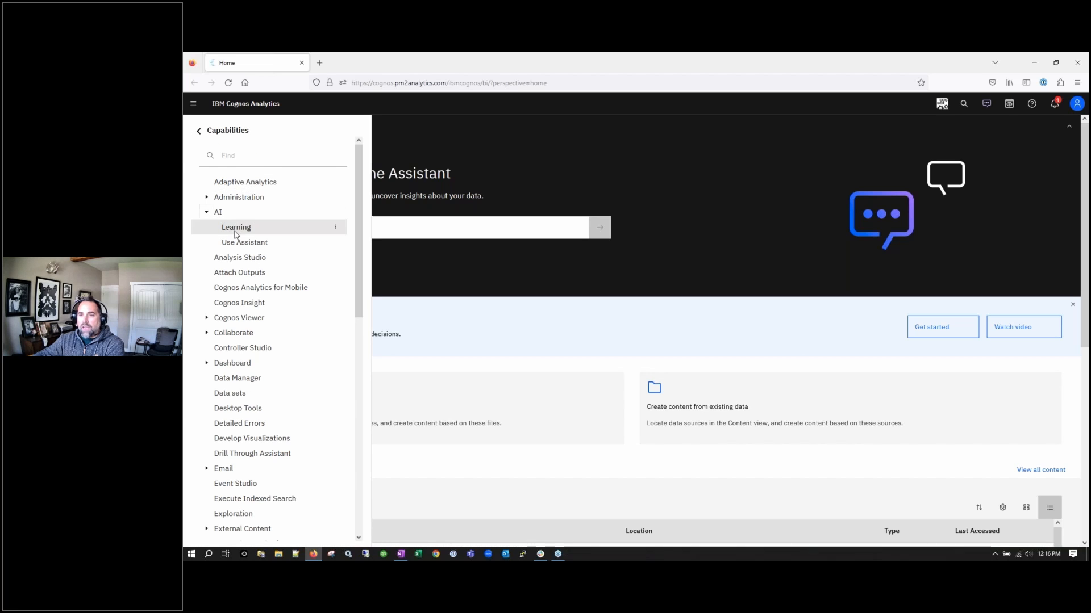
click(335, 243)
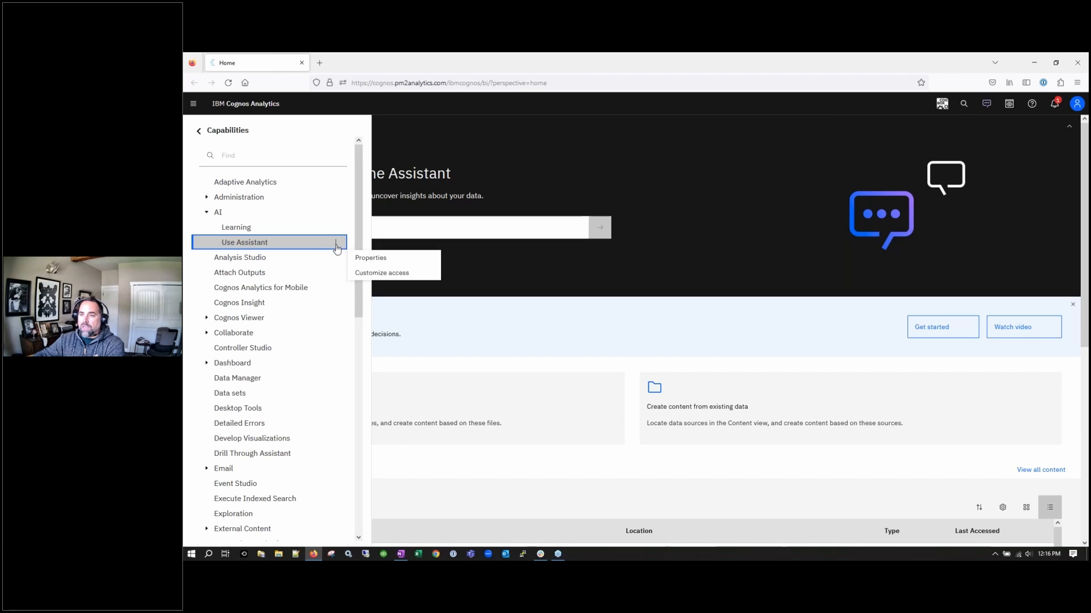
click(367, 258)
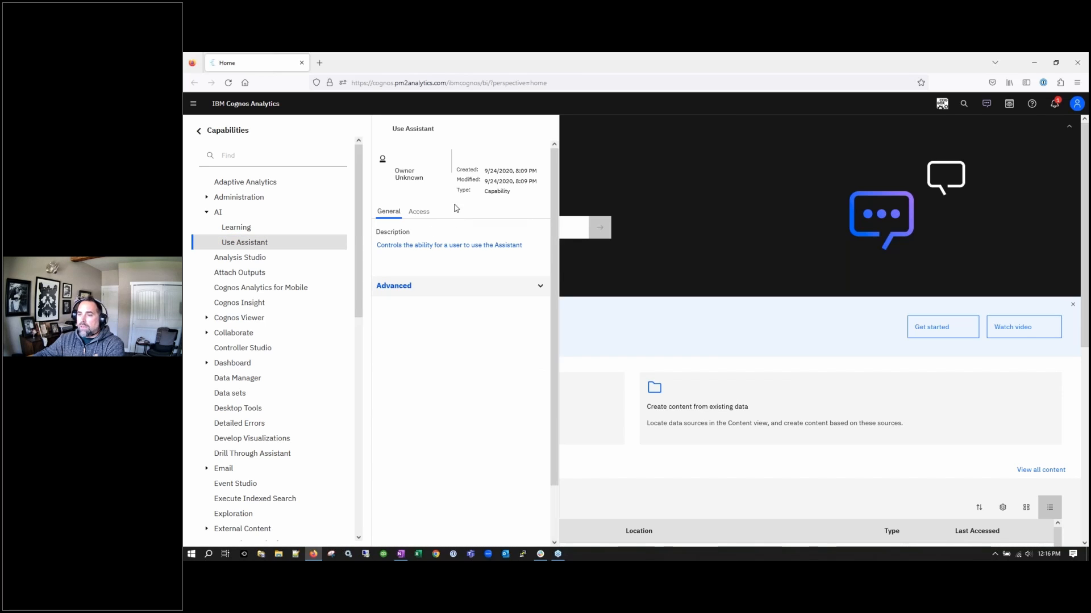
click(421, 212)
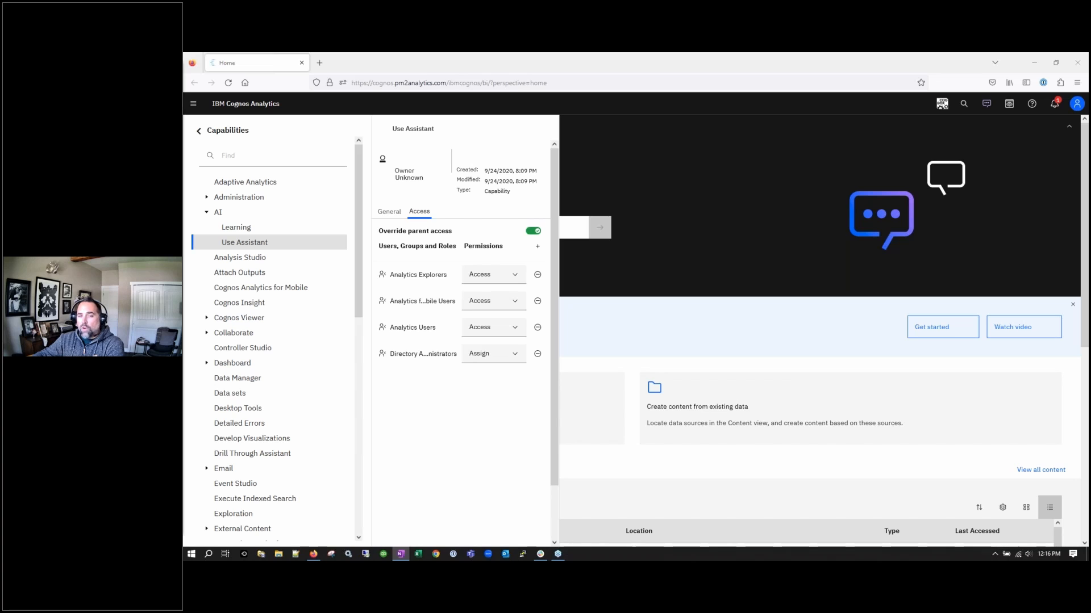
click(230, 133)
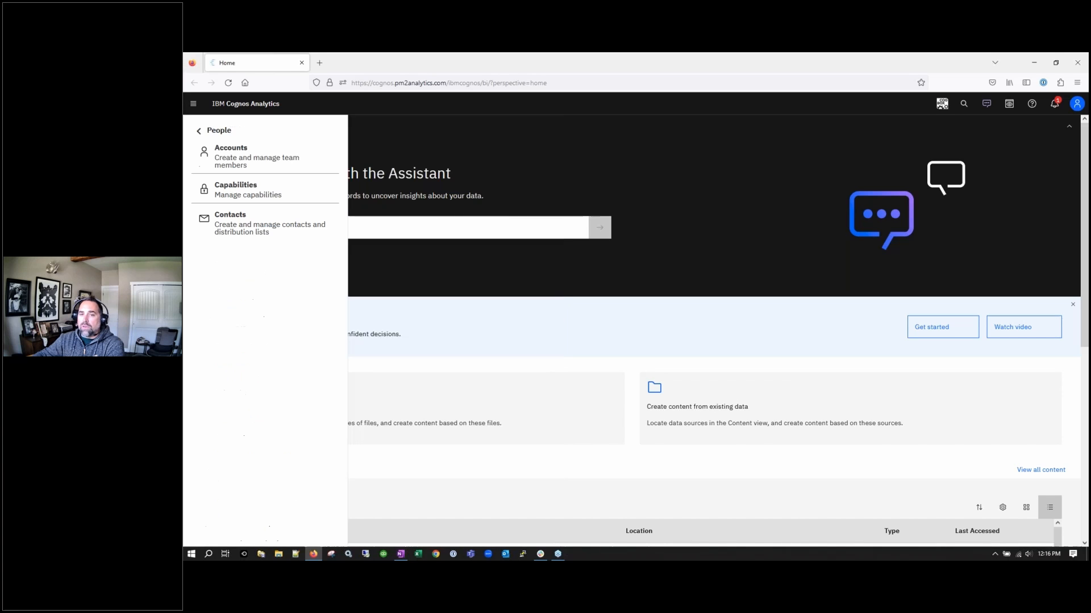
click(222, 130)
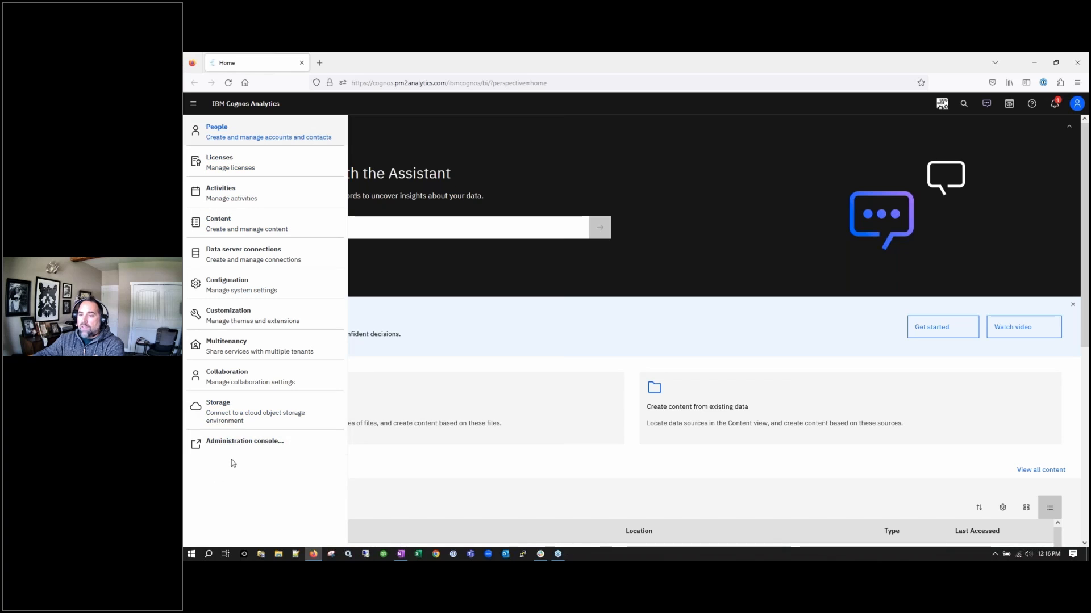
Open the Cognos namespace's Analytics Explorers role Customization settings and its Default source panel
click(230, 138)
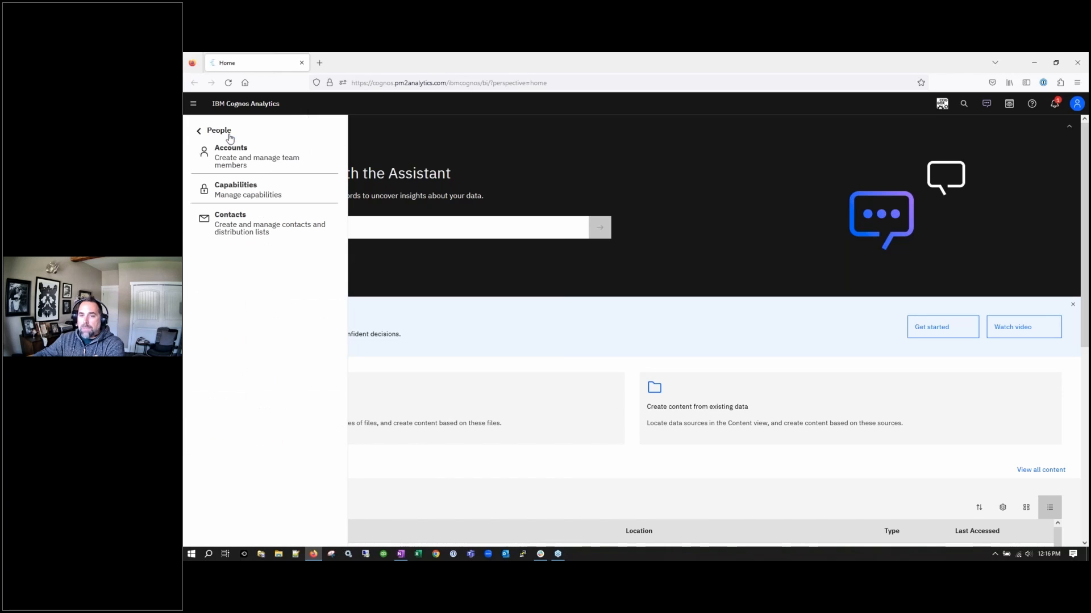
click(238, 161)
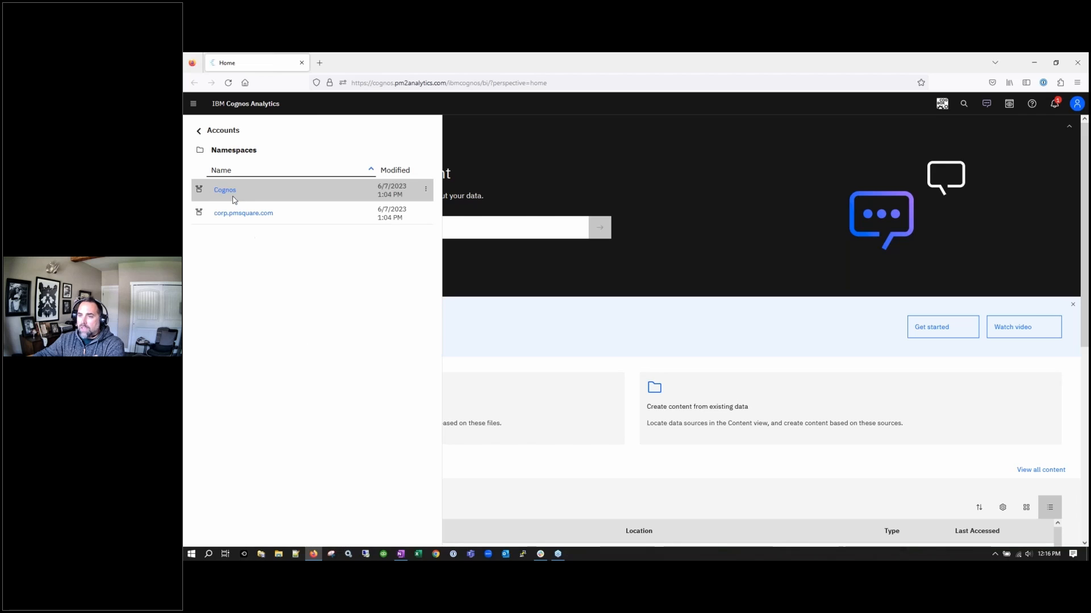
click(226, 190)
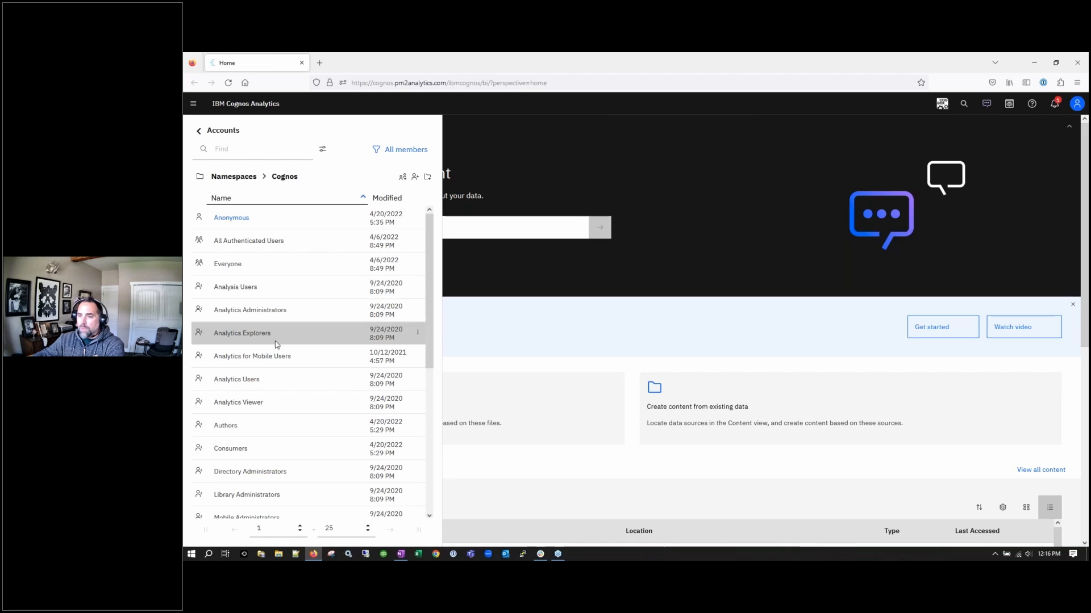
click(418, 332)
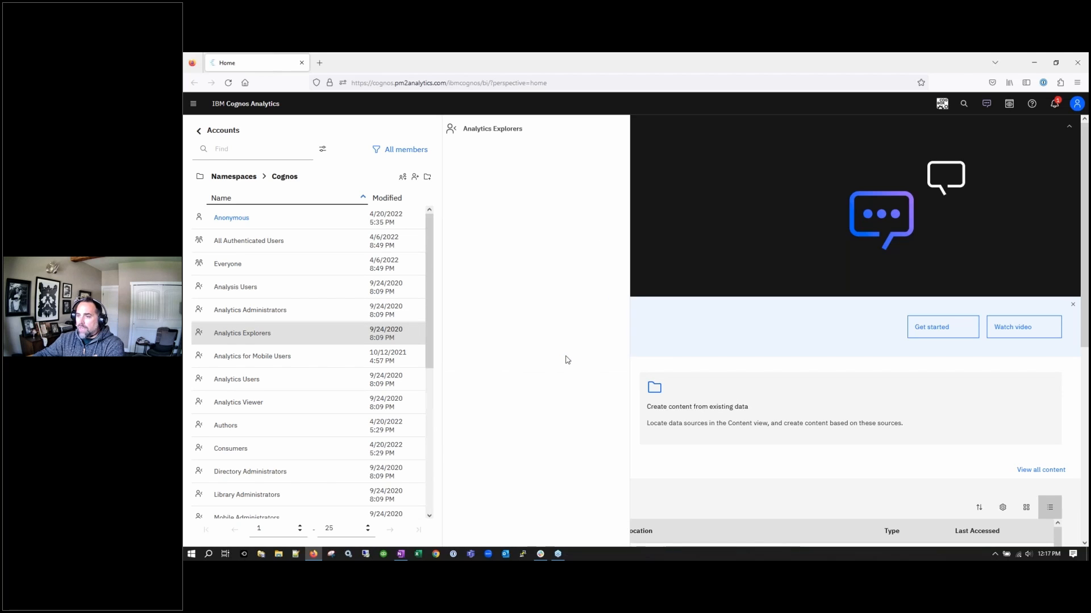
click(507, 213)
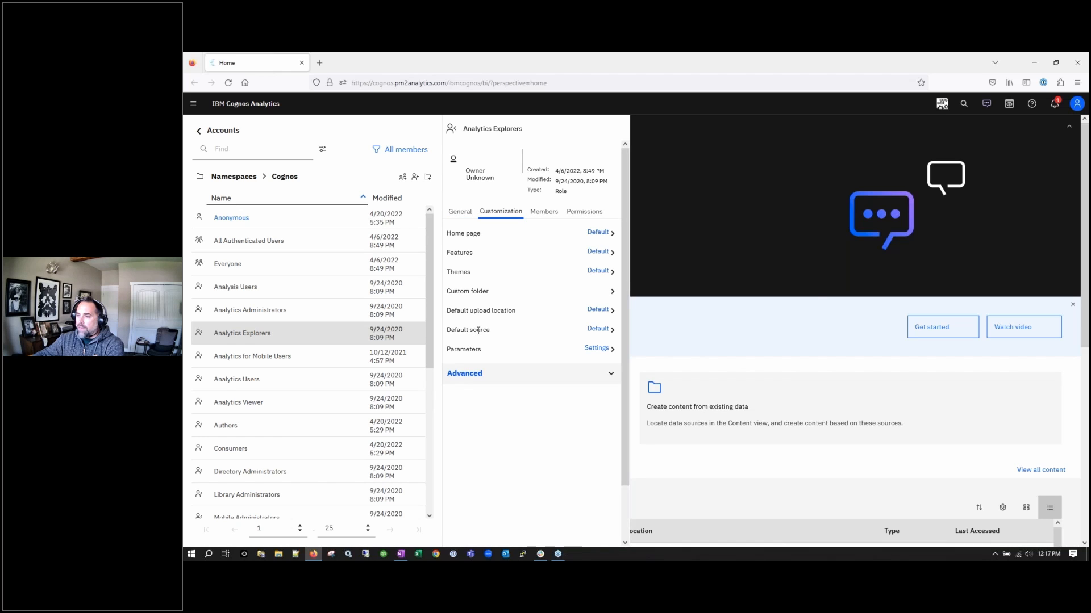
click(603, 330)
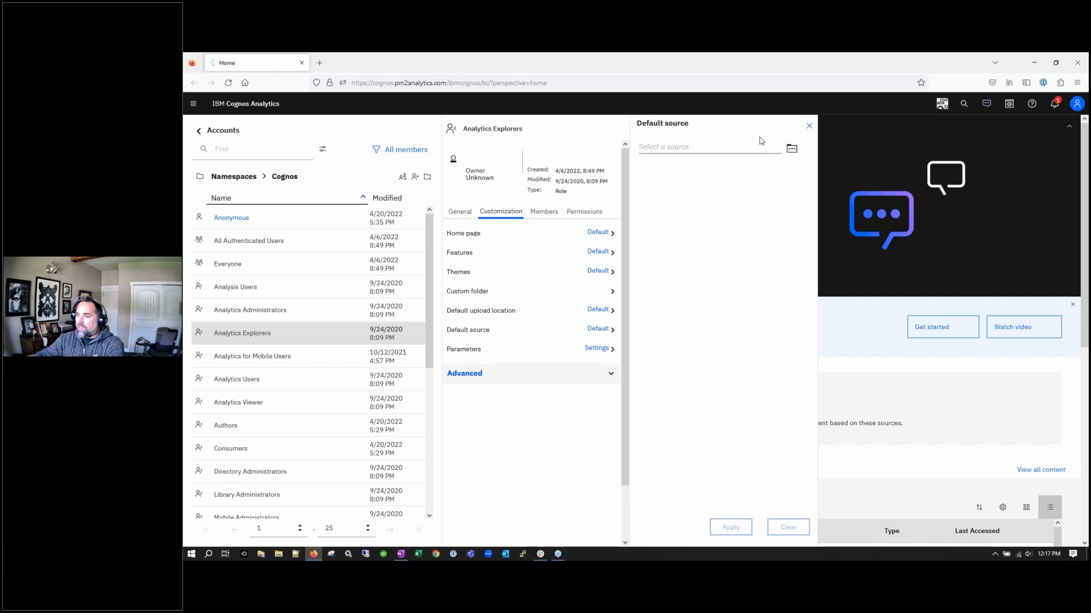
click(792, 152)
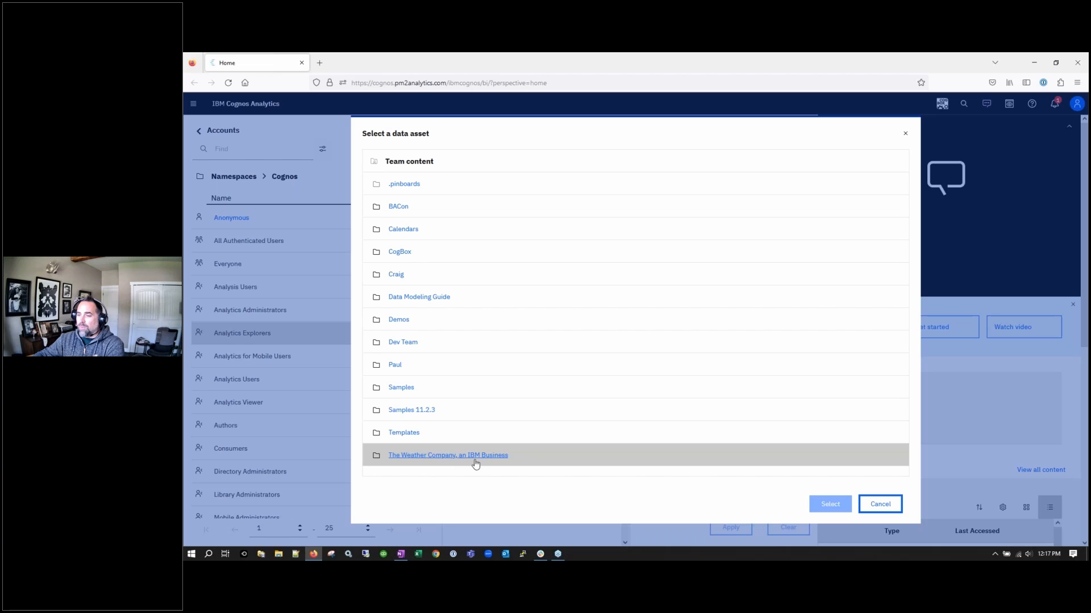
click(880, 504)
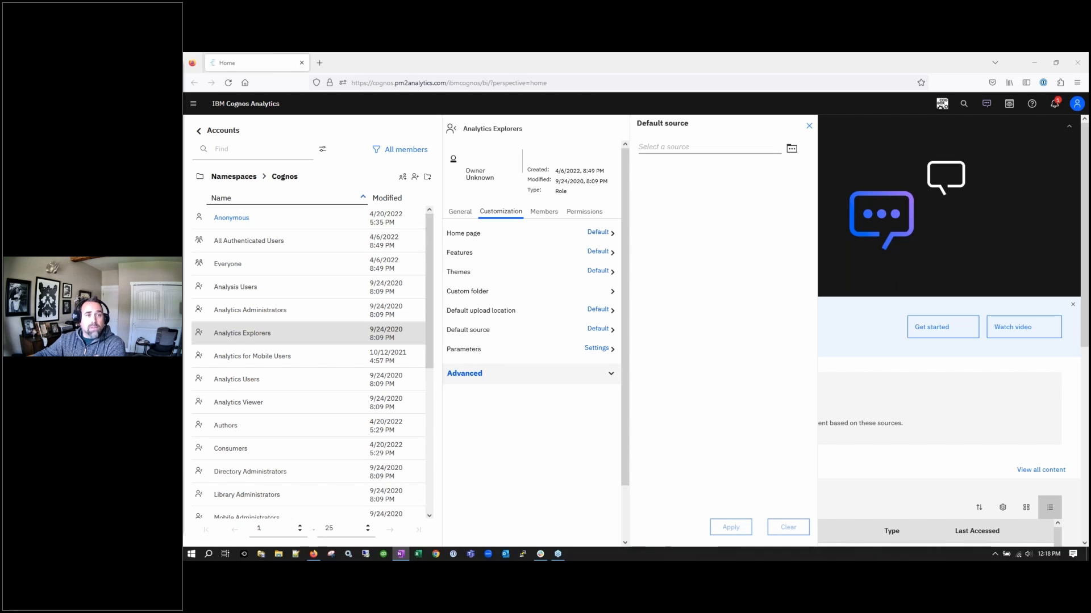
Return to the home page, collapsing and re-expanding the Assistant banner
click(1015, 225)
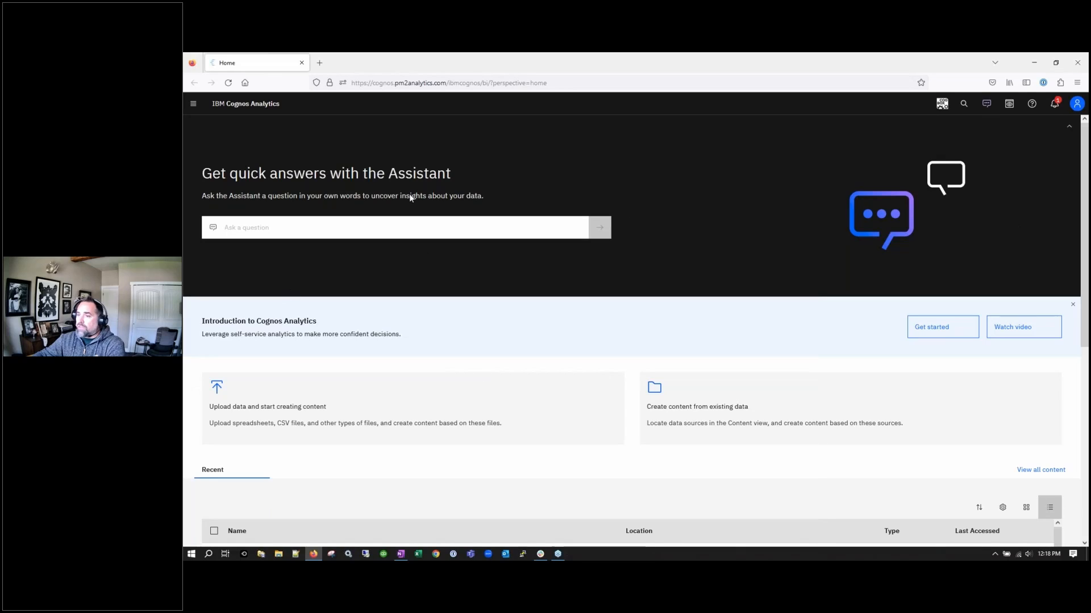
click(1075, 133)
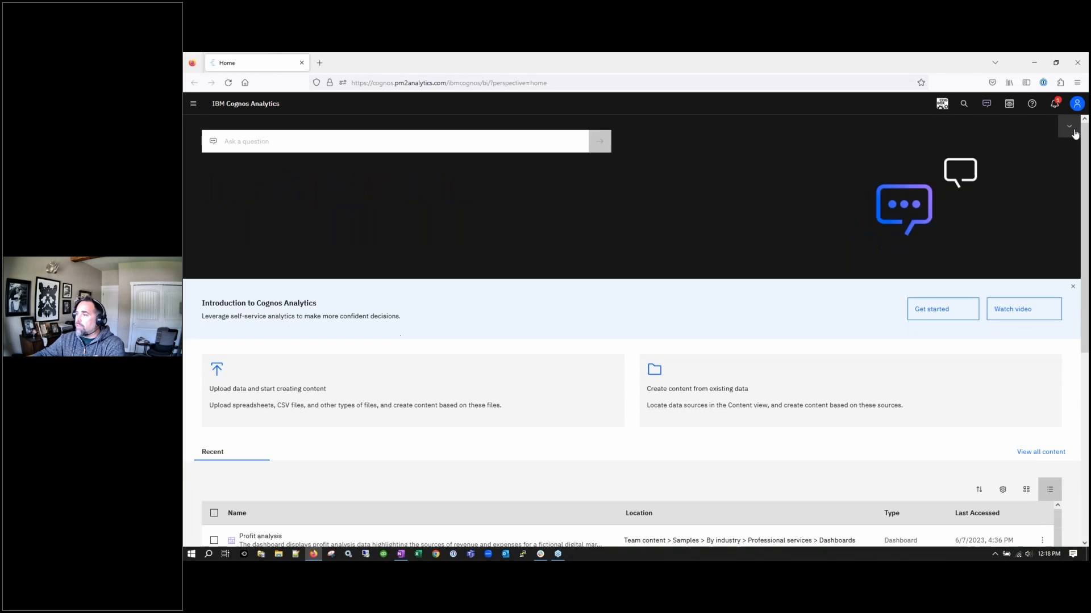
click(1072, 132)
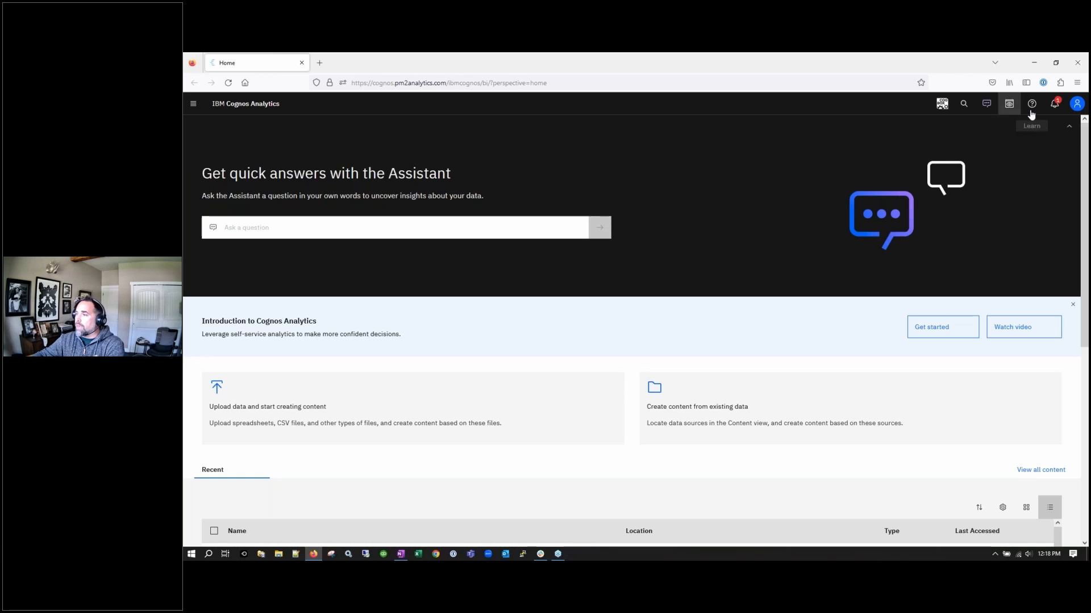
Clear the Assistant conversation and dock the Assistant as a side panel
click(989, 108)
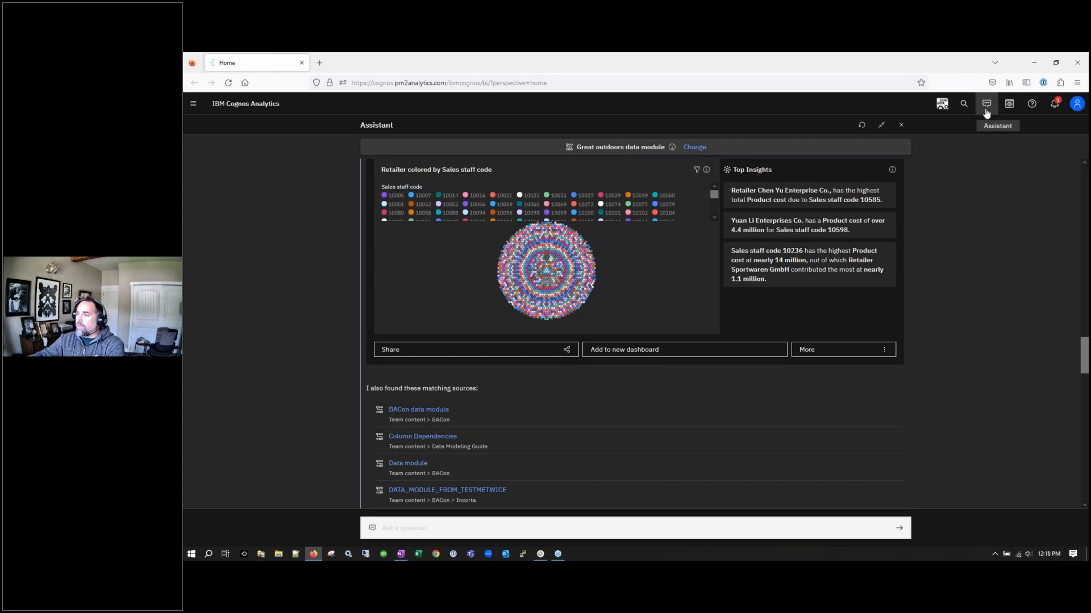
click(861, 126)
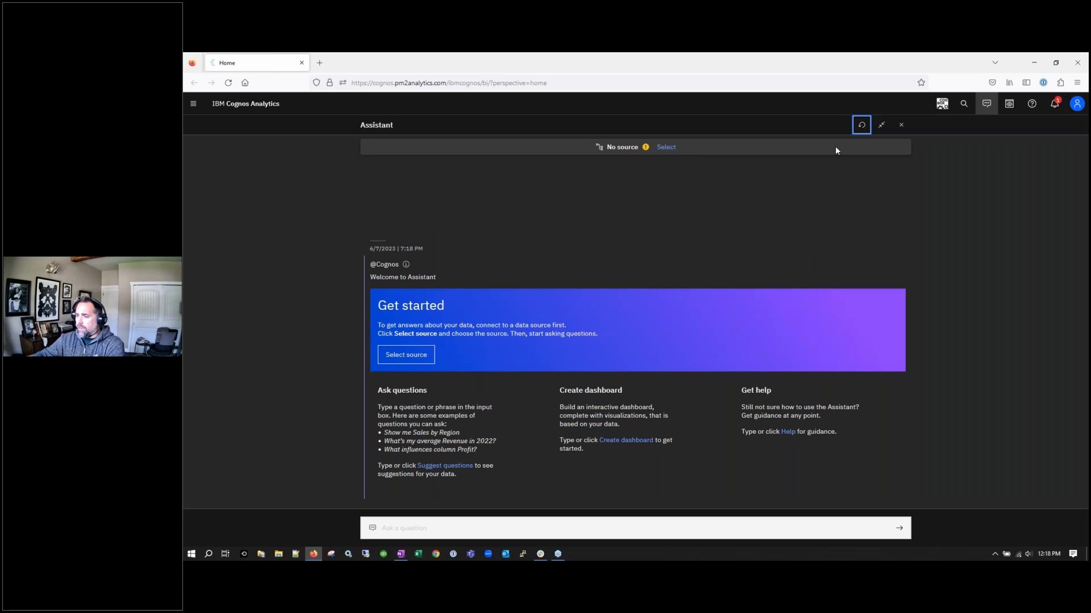
click(881, 127)
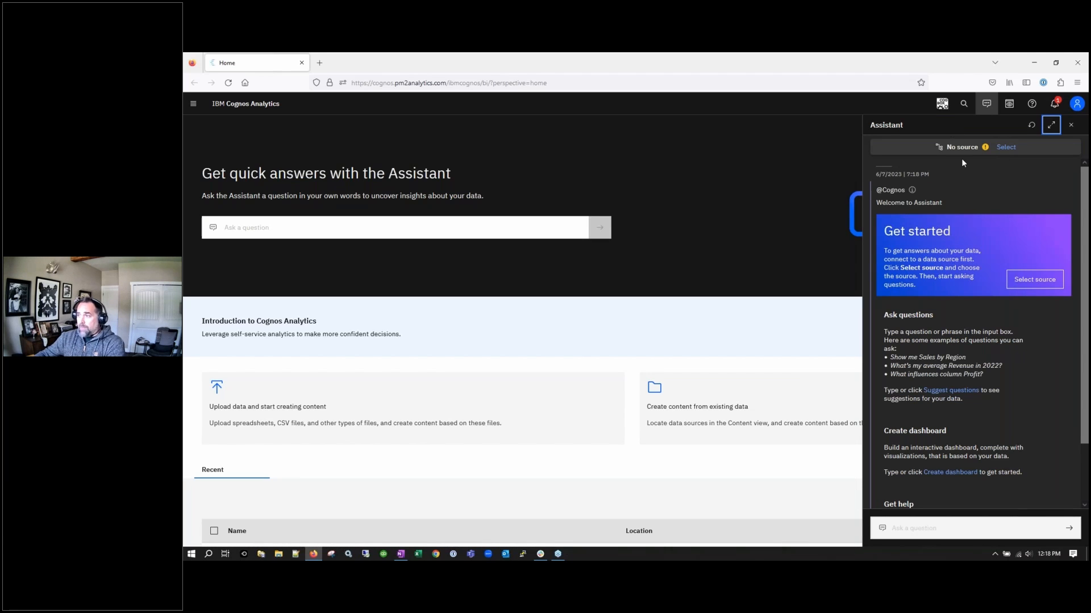
key(alt+Tab)
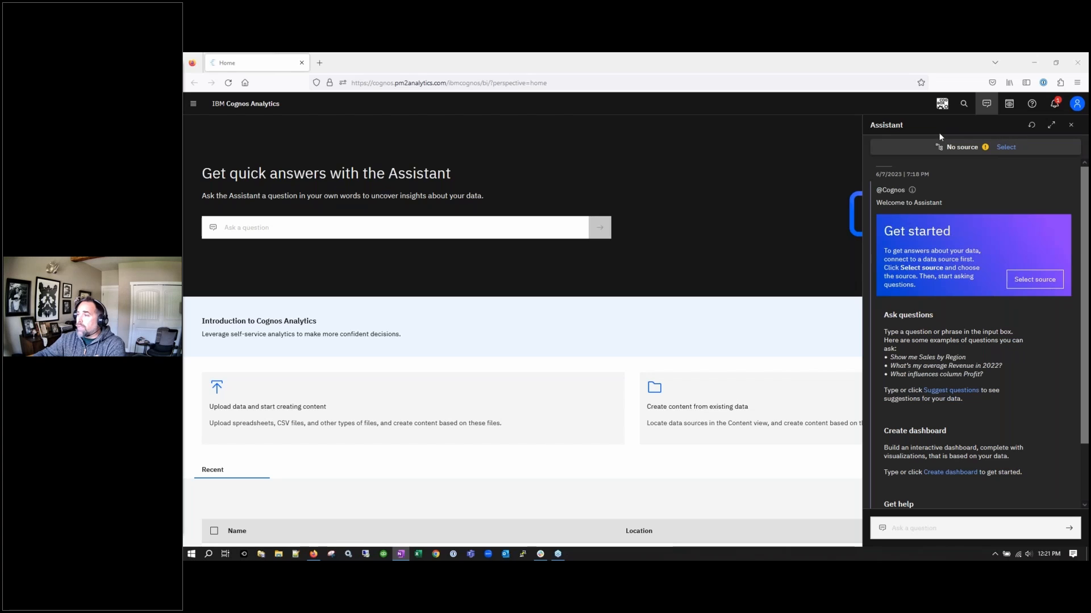
Close the Assistant side panel and open the main navigation menu
click(987, 105)
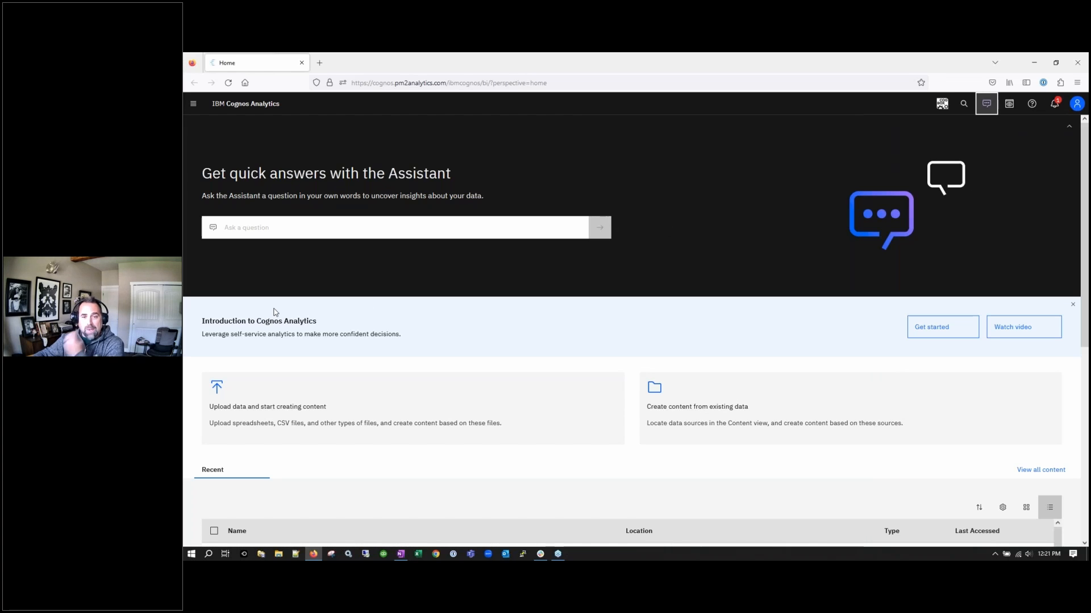
key(alt+Tab)
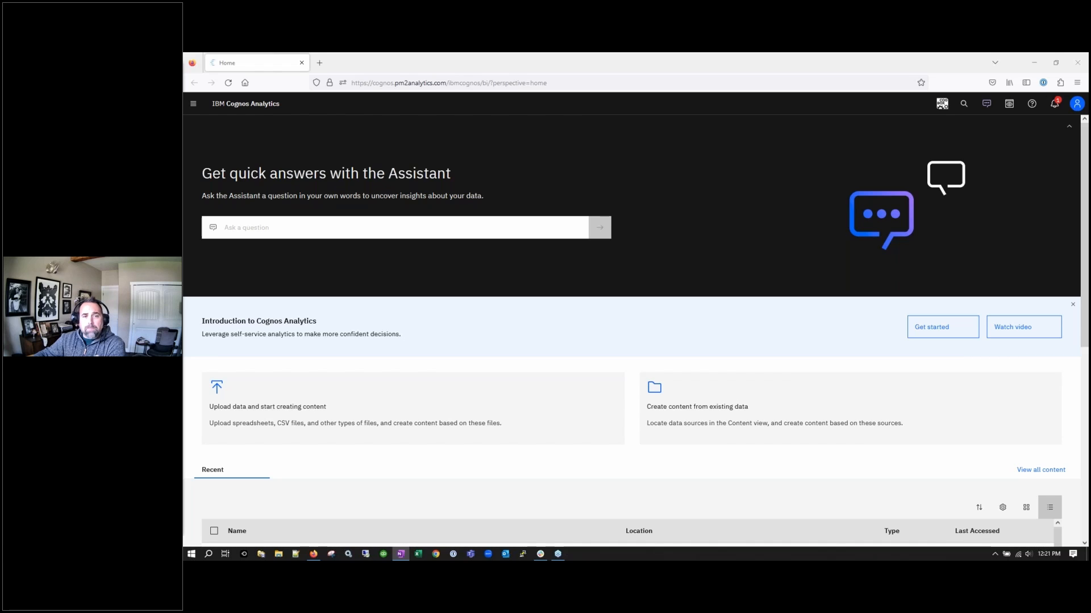
click(193, 104)
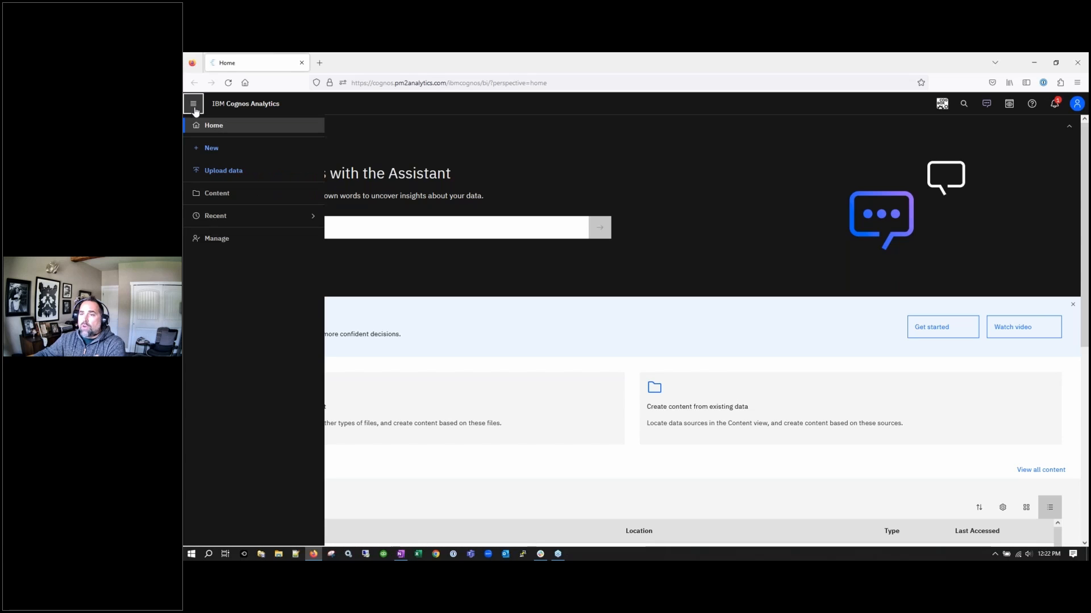
Go to Content and look over the My content, Team content and Samples tabs
click(216, 195)
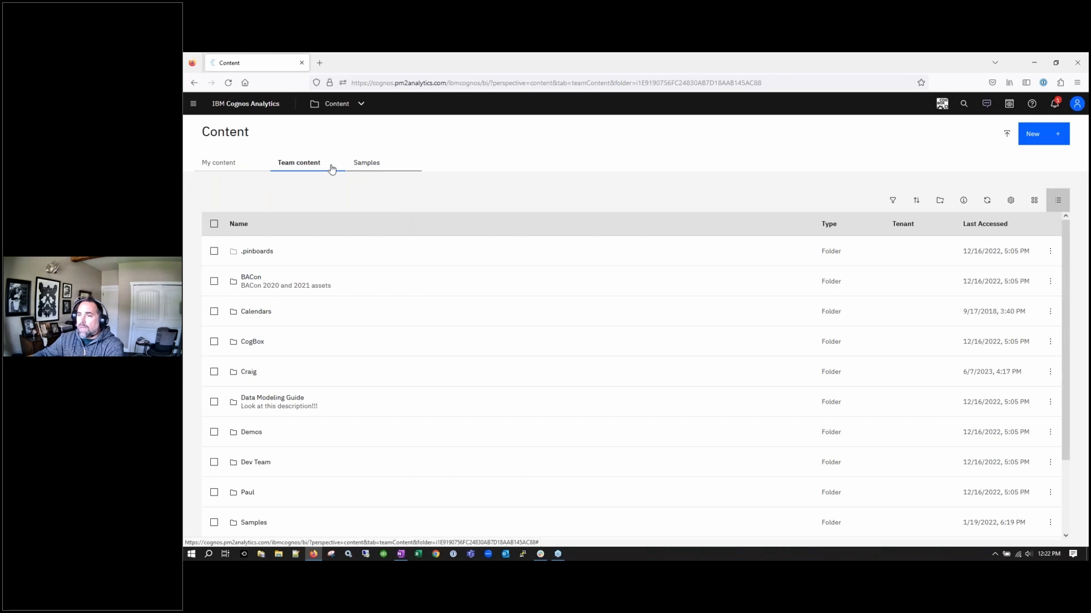
click(220, 164)
click(291, 164)
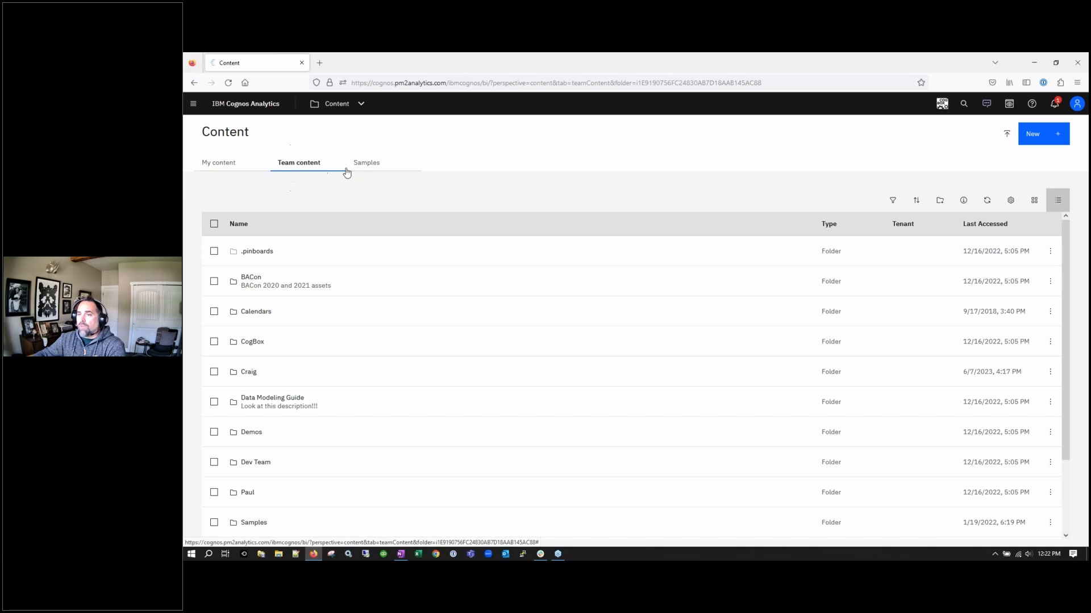
click(370, 165)
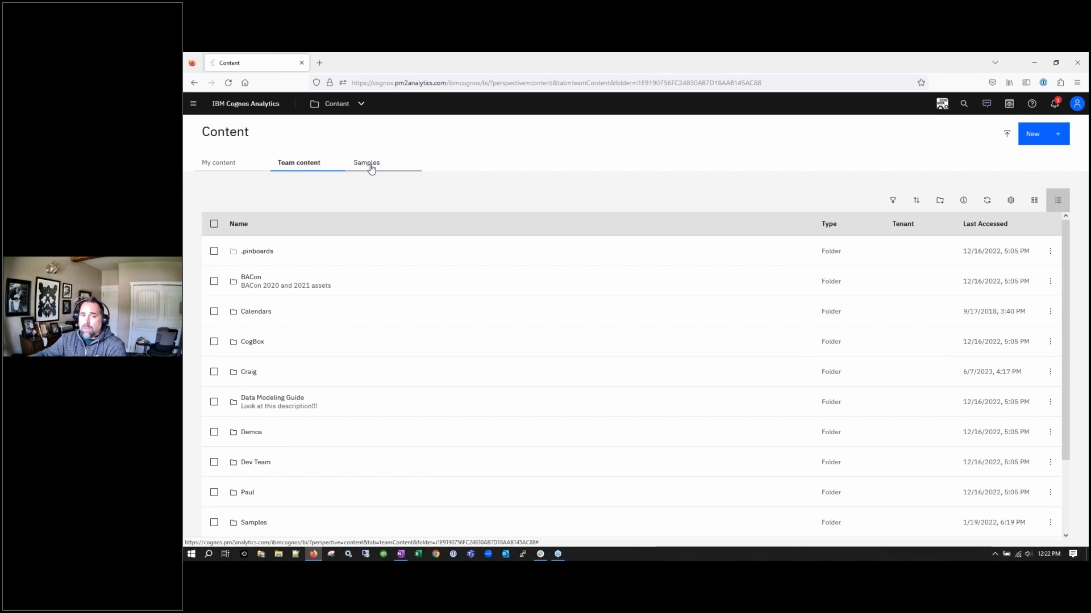
Switch to the 'Adding custom tabs in the Content view' documentation page
click(434, 171)
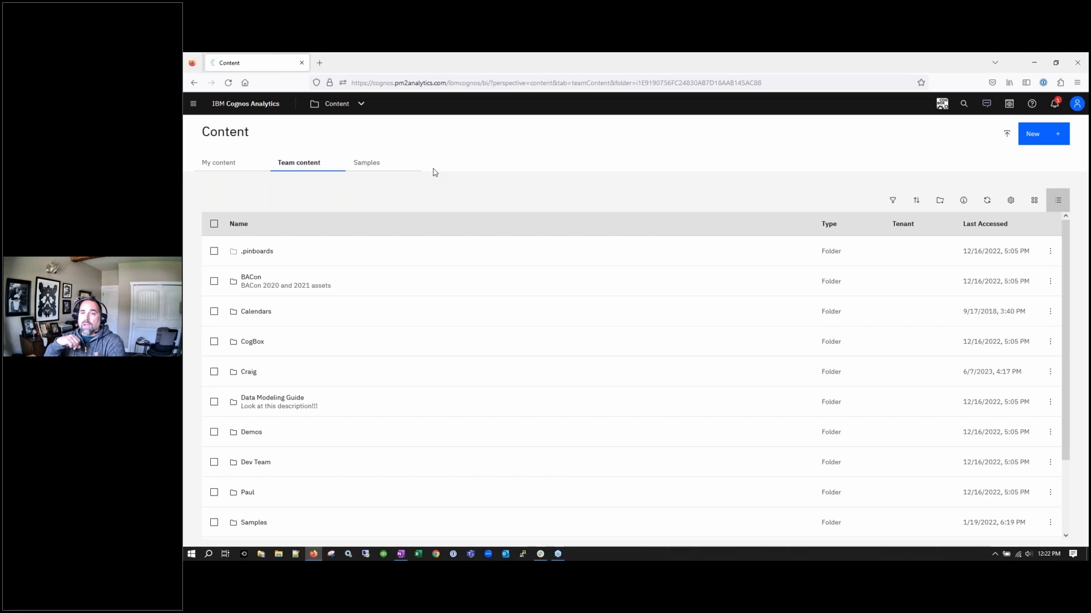
click(435, 172)
click(434, 172)
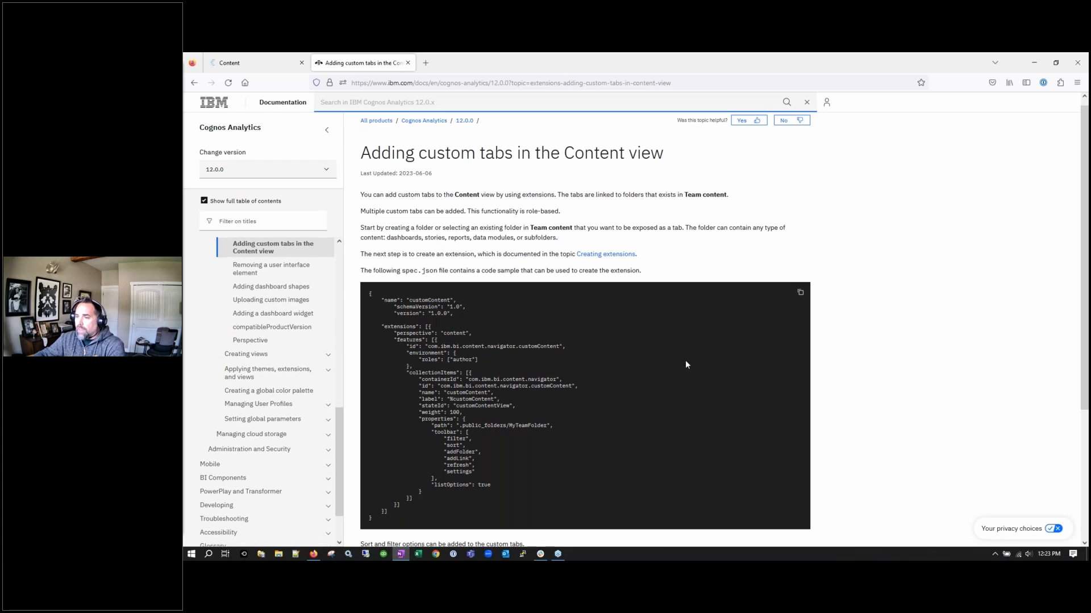
Zoom the custom-tabs article to 140% and bring the spec.json code sample into view
key(ctrl+plus)
key(ctrl+plus)
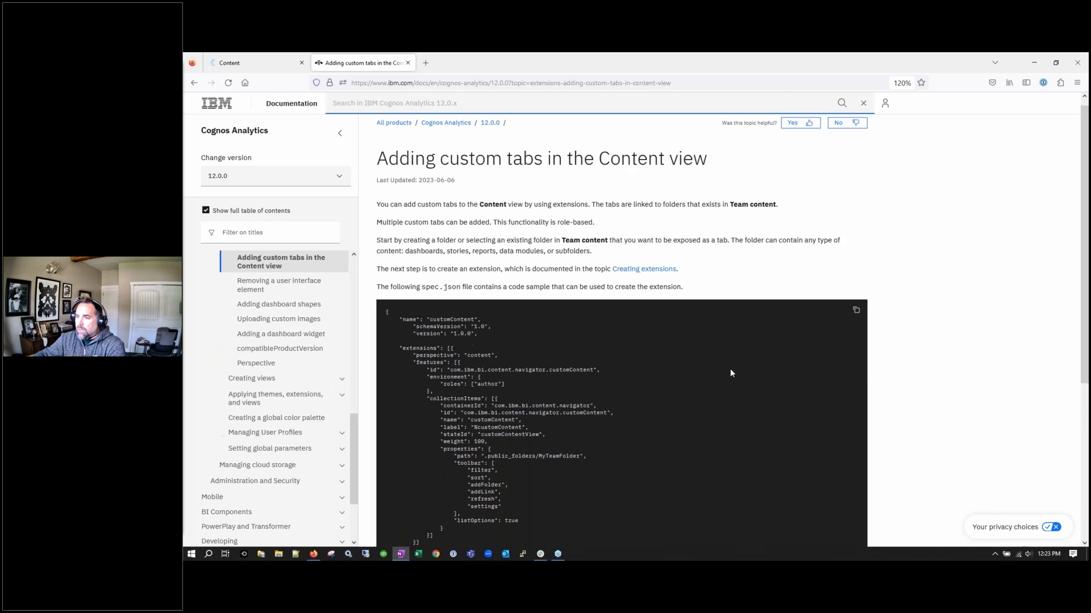
key(ctrl+plus)
key(ctrl+plus)
scroll(662, 301, down, 4)
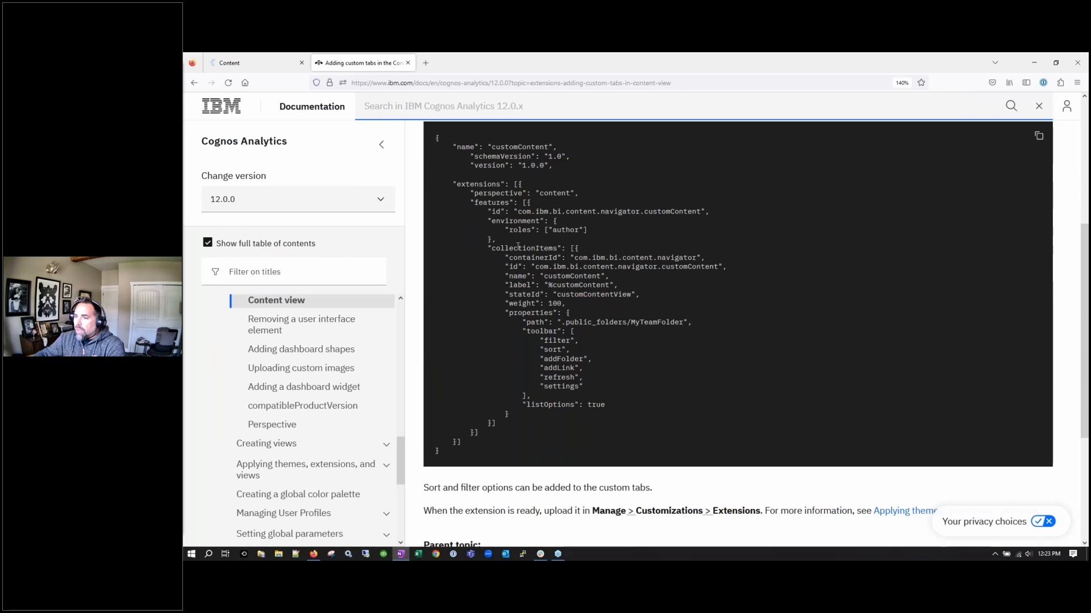
scroll(518, 246, up, 1)
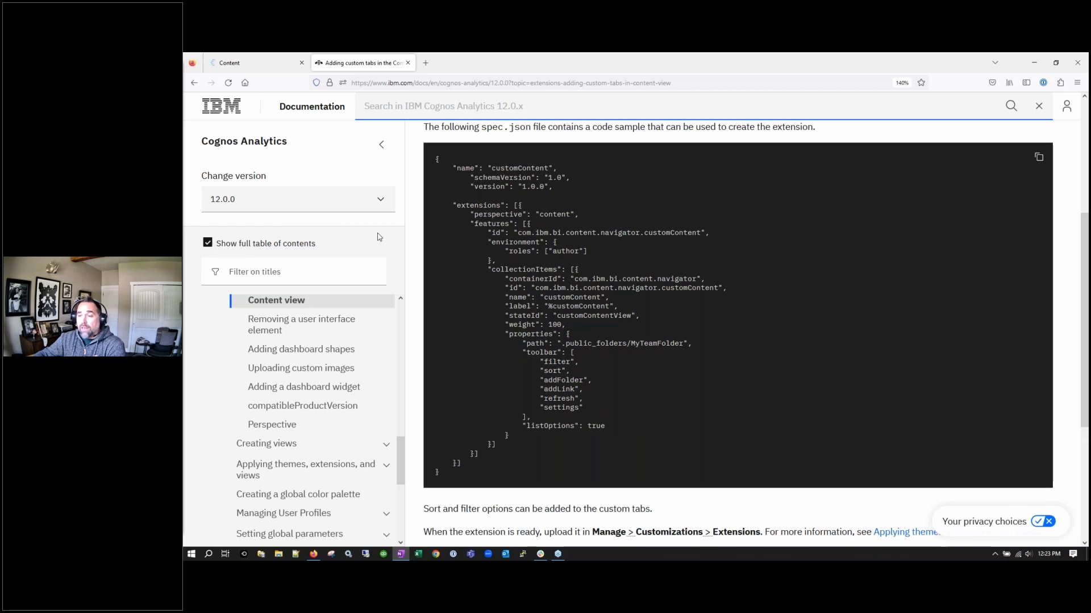
click(229, 64)
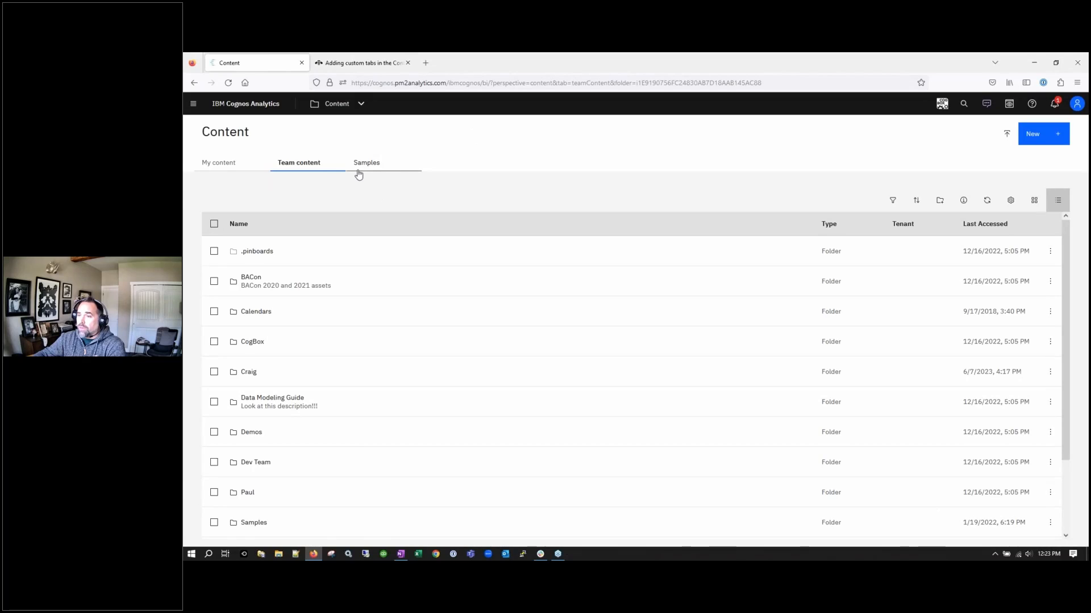
click(361, 63)
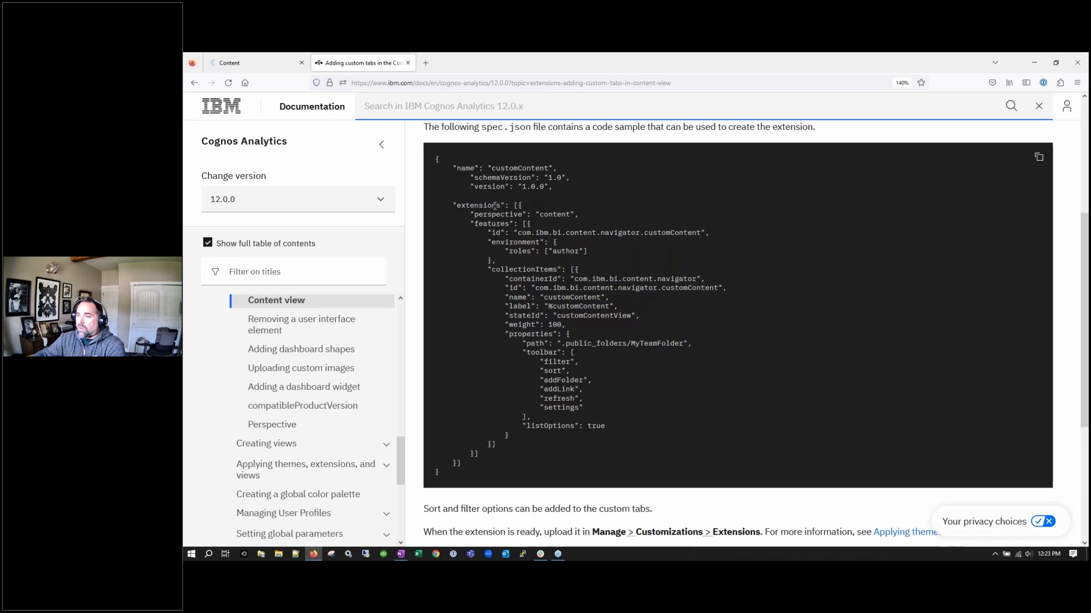
Return to the Cognos Content tab listing Team content folders such as .pinboards, BACon and Samples
key(ctrl)
key(ctrl)
key(ctrl)
key(ctrl)
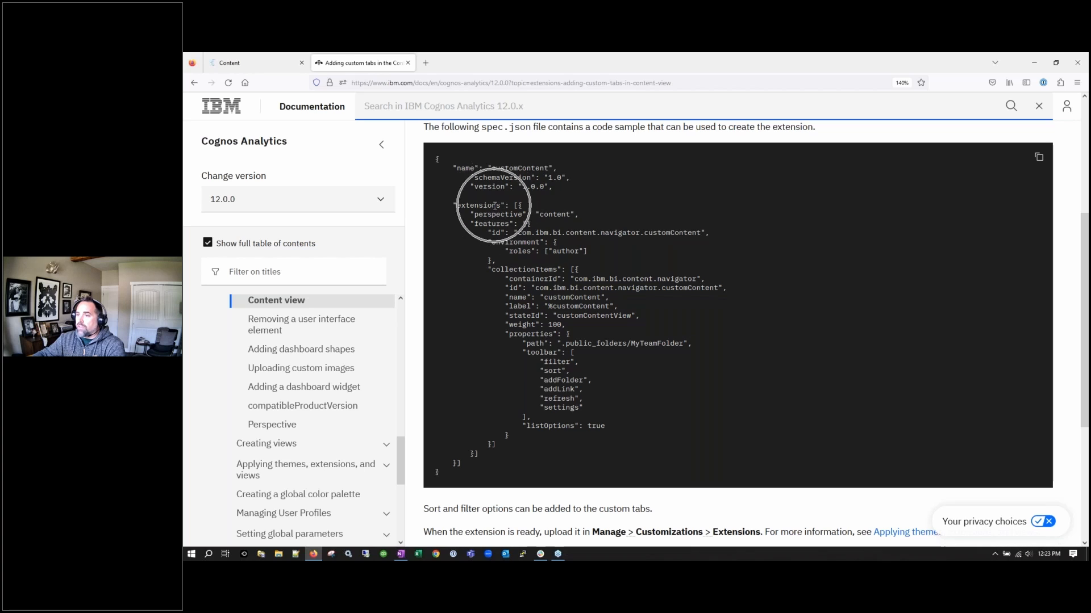
key(ctrl)
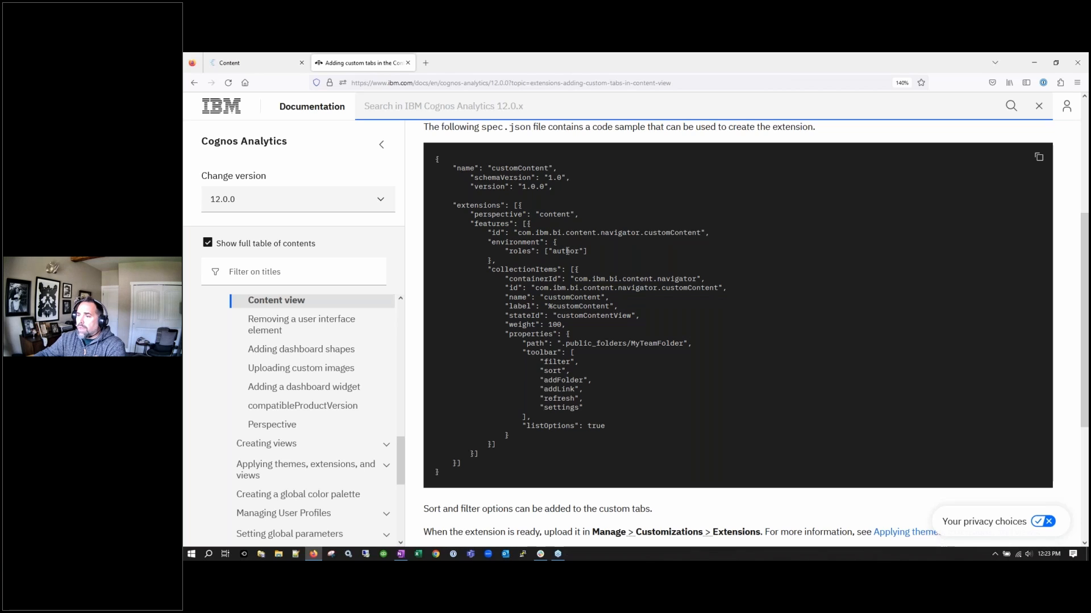
key(ctrl)
key(ctrl)
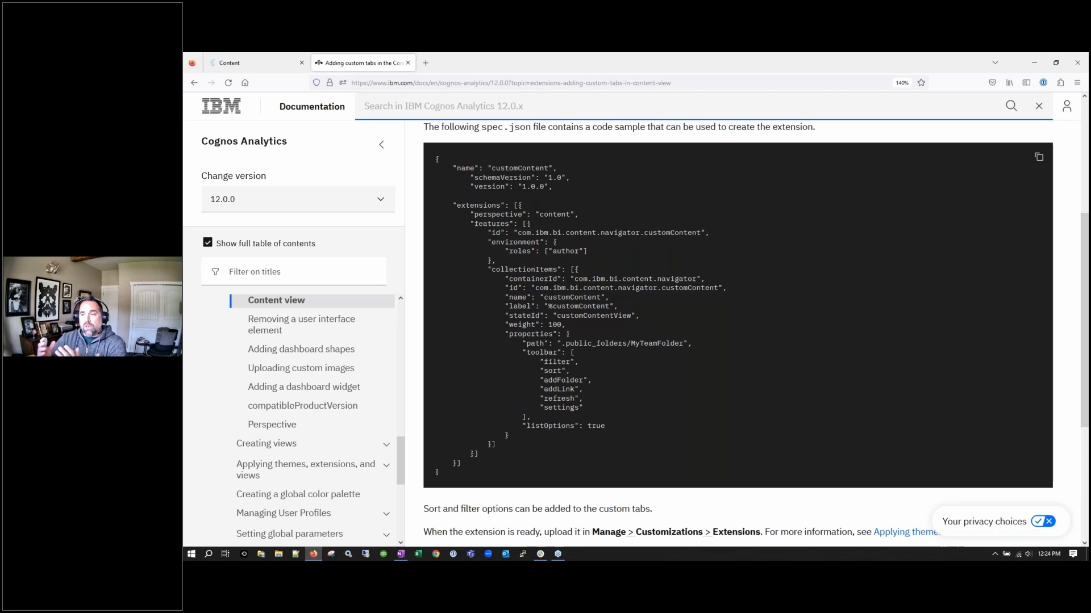
click(228, 63)
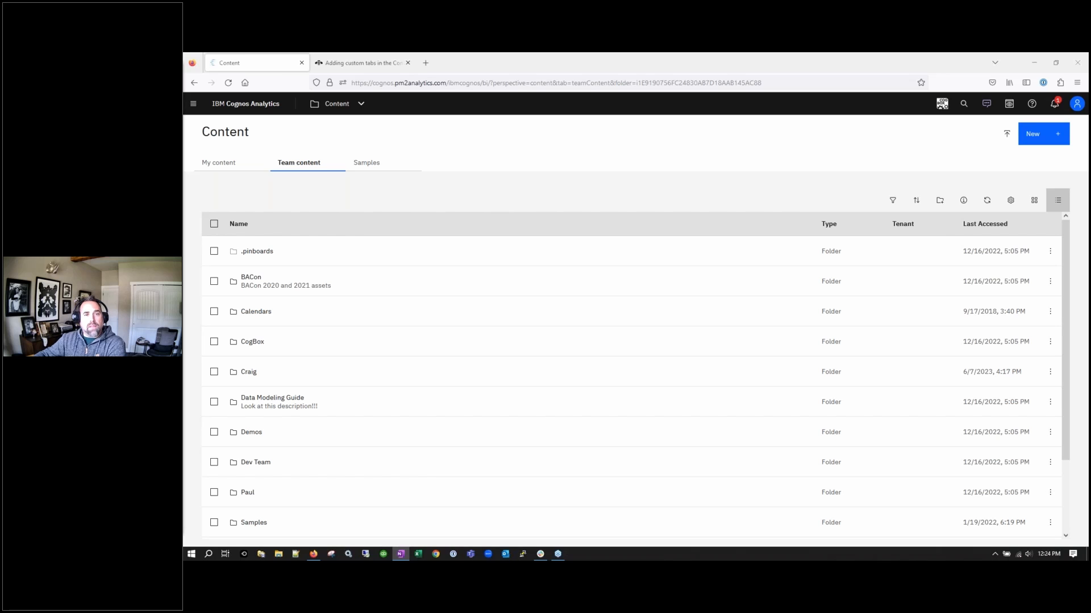
Go to the Cognos home page and dismiss the Introduction to Cognos Analytics banner
click(264, 114)
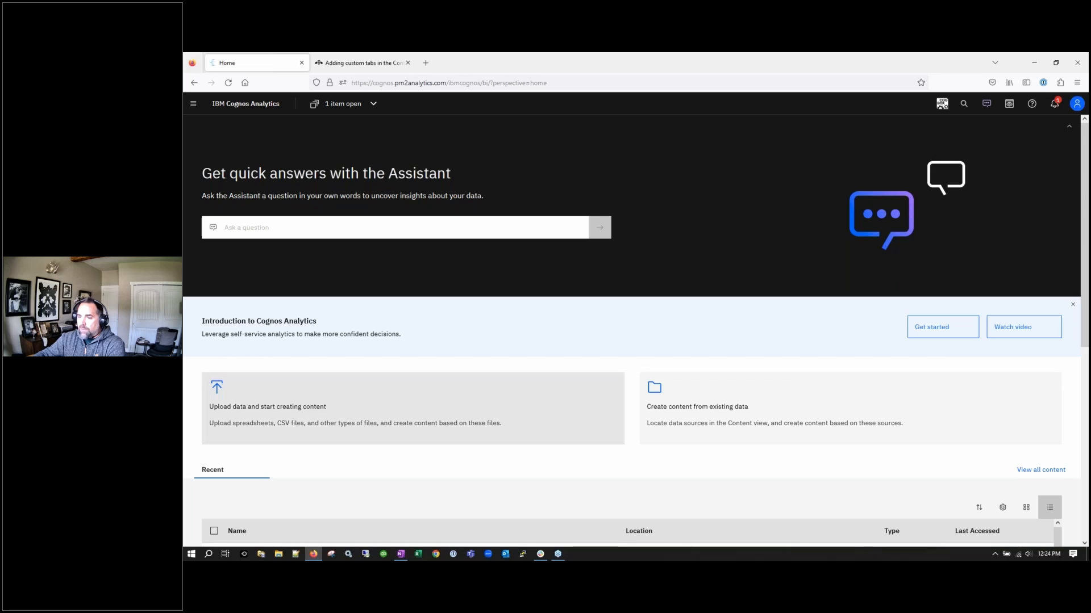
scroll(280, 432, down, 3)
scroll(280, 443, up, 3)
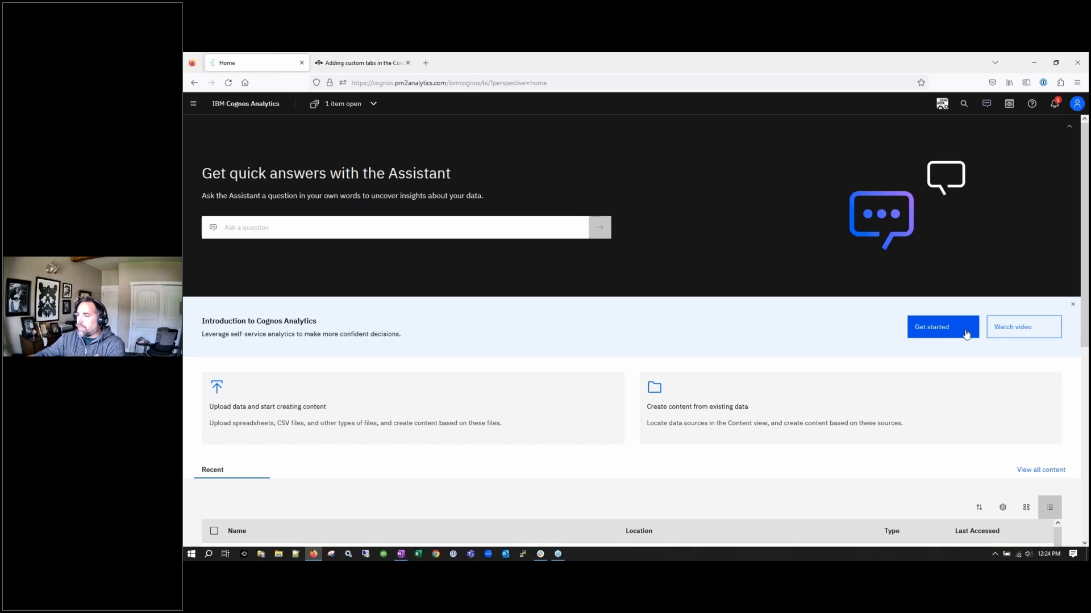
right_click(1053, 310)
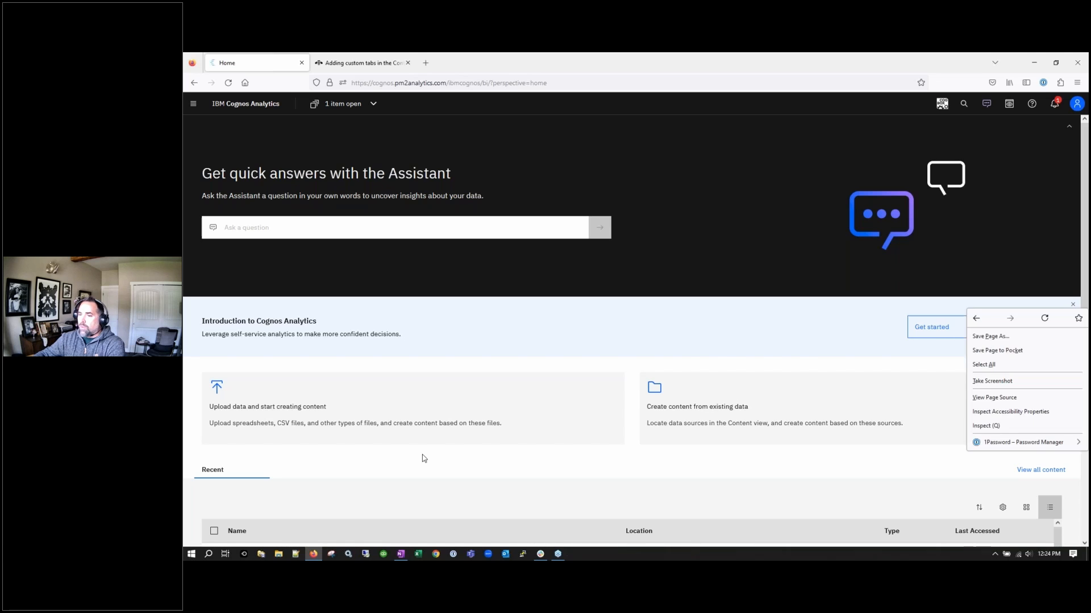
click(896, 328)
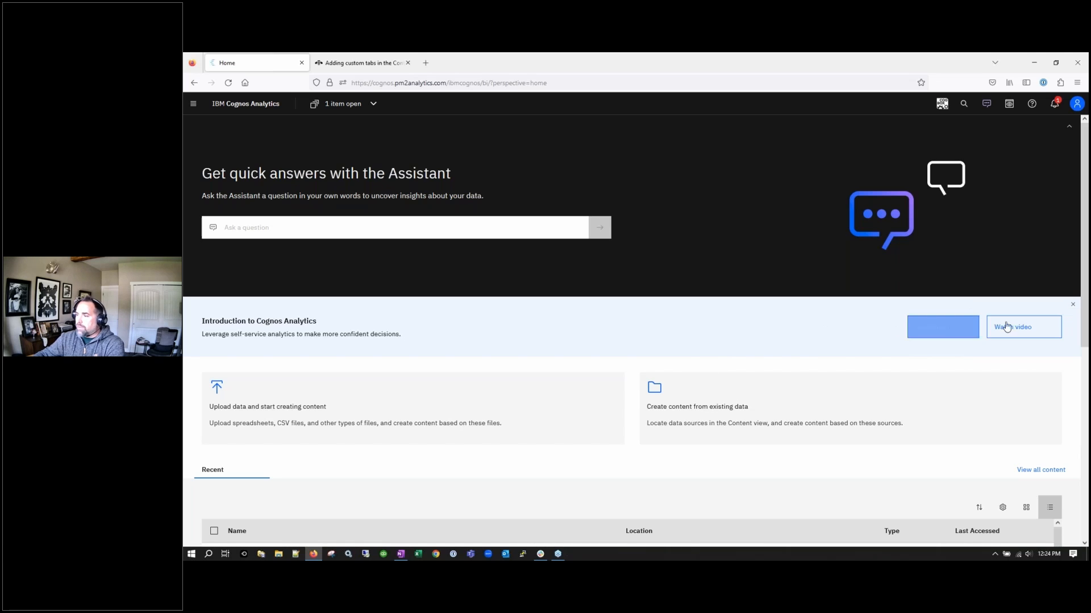
click(1074, 306)
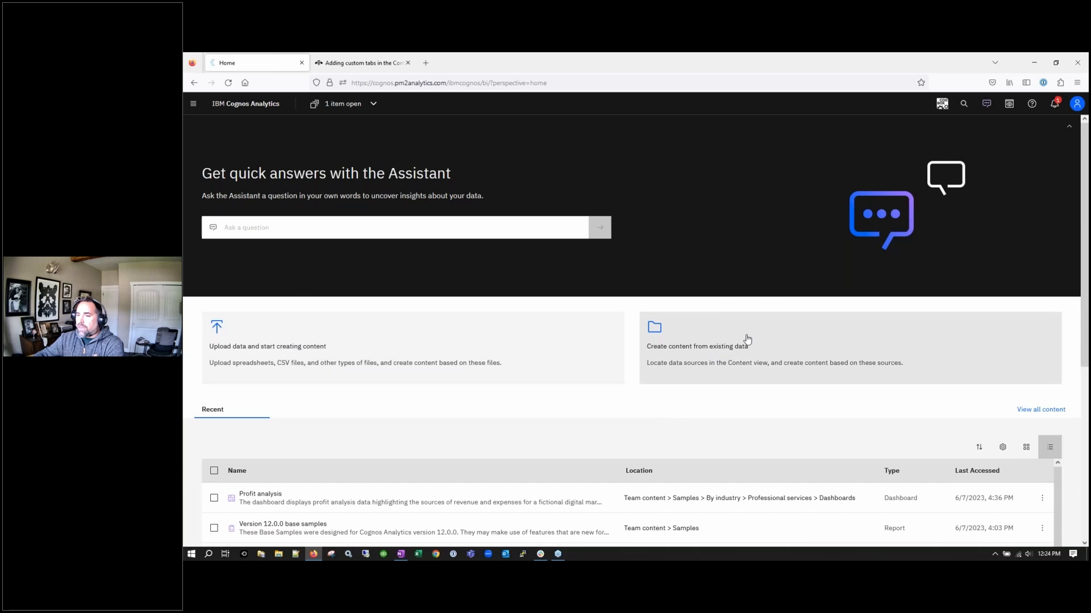
key(ctrl)
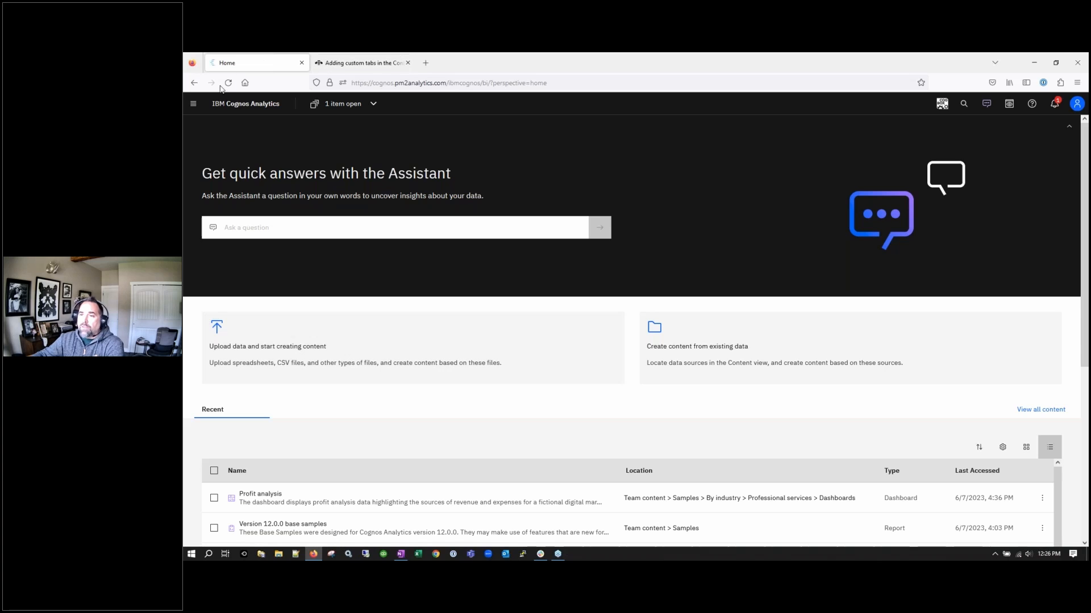
Look over the Recent items list from the navigation menu
click(193, 105)
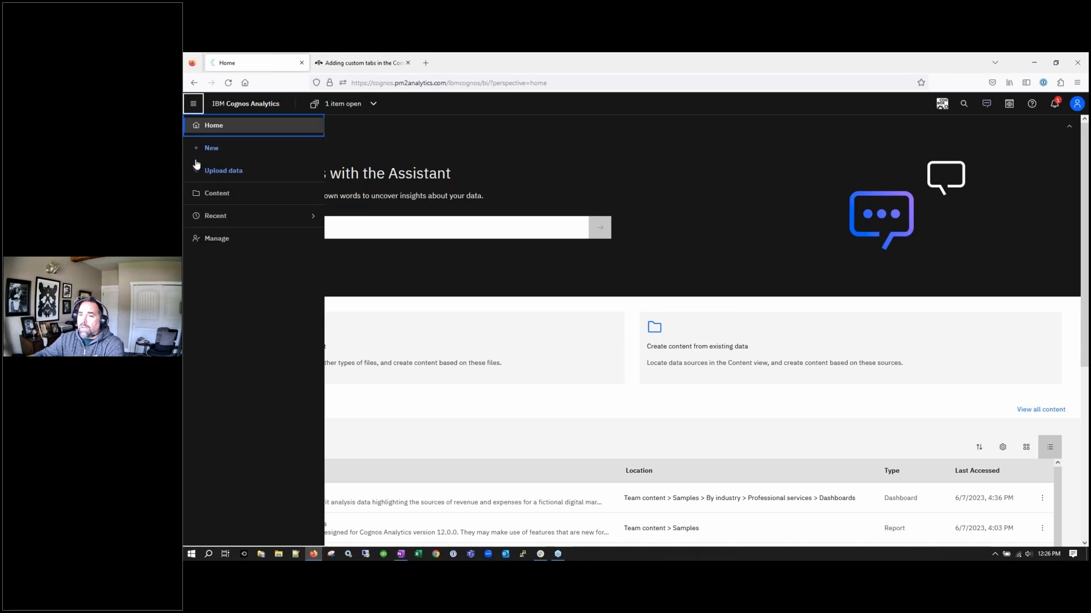
click(212, 219)
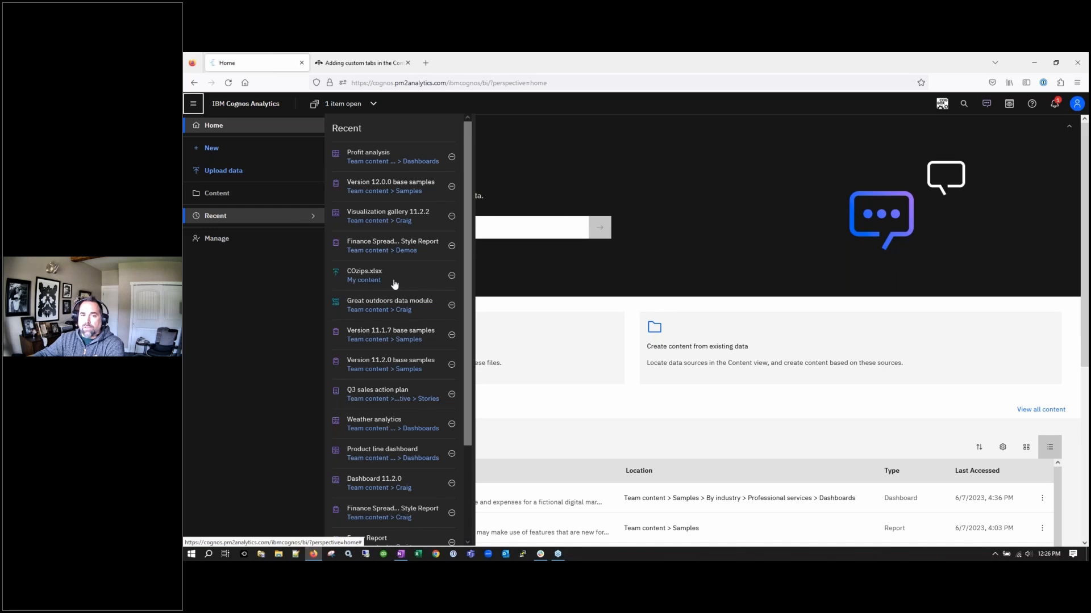
click(519, 334)
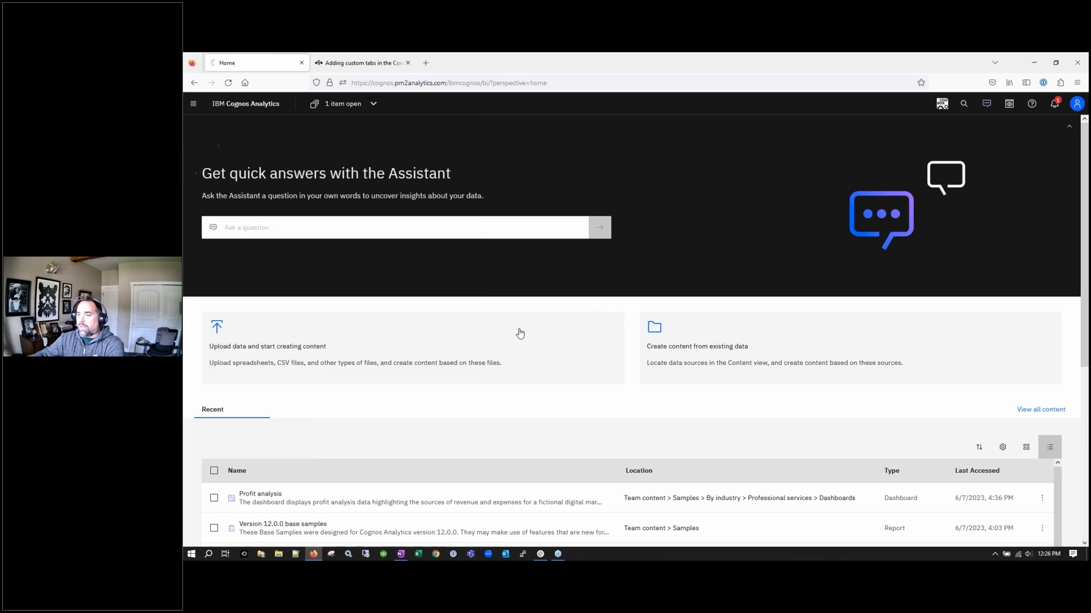
Upload CO2zips.xlsx, replacing its existing data, without creating any content
click(377, 345)
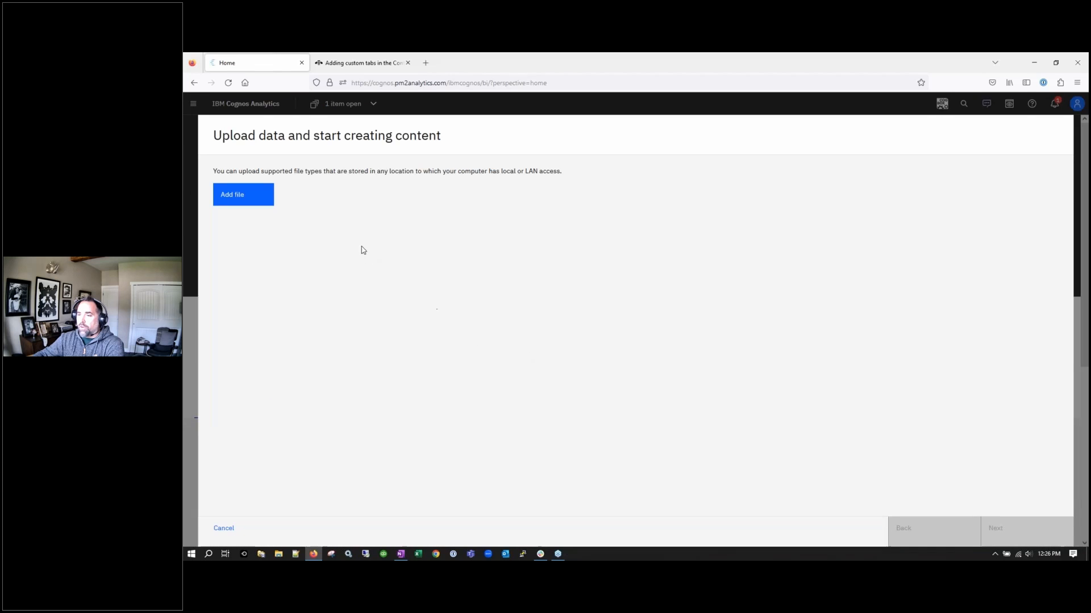
click(253, 202)
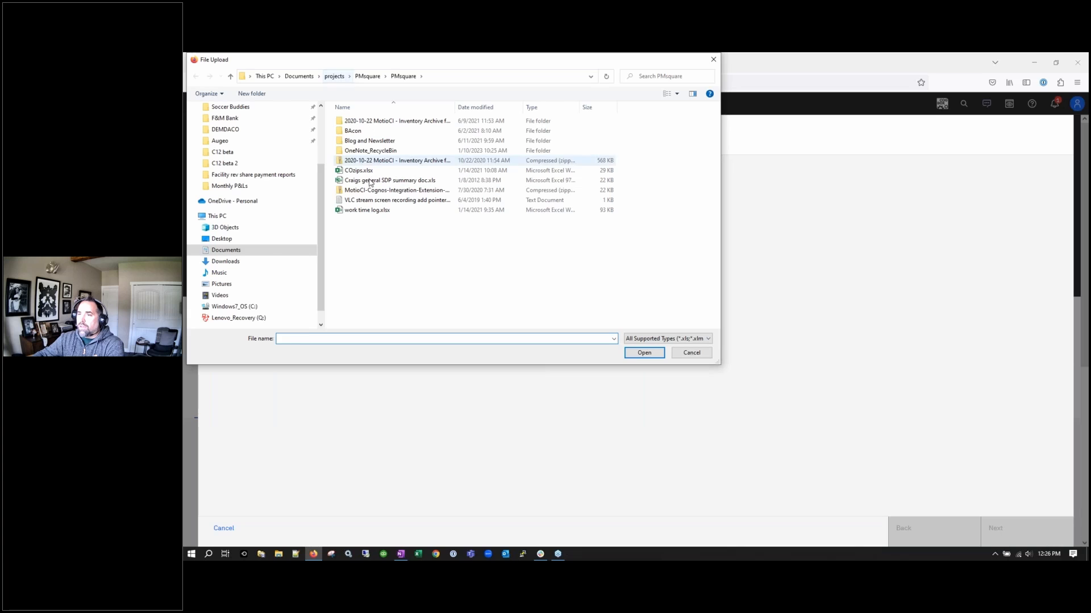
double_click(358, 170)
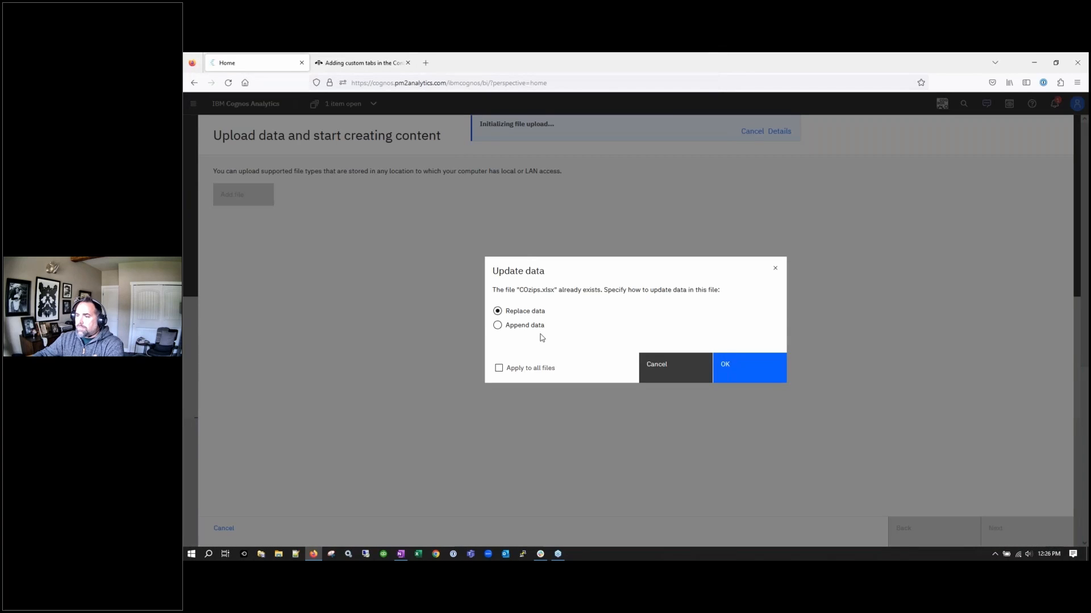
click(717, 374)
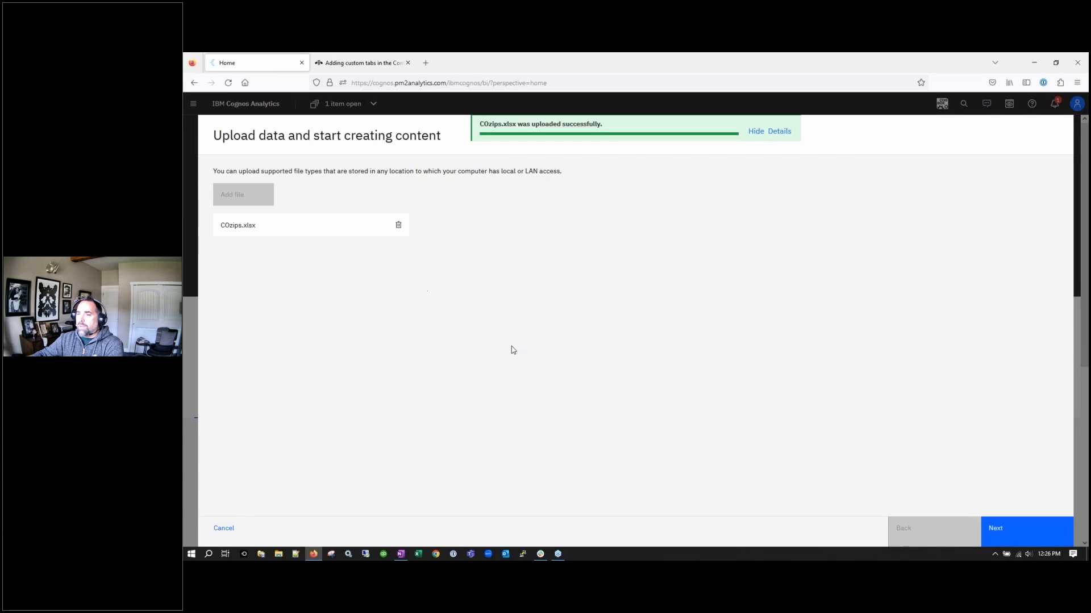
click(1015, 536)
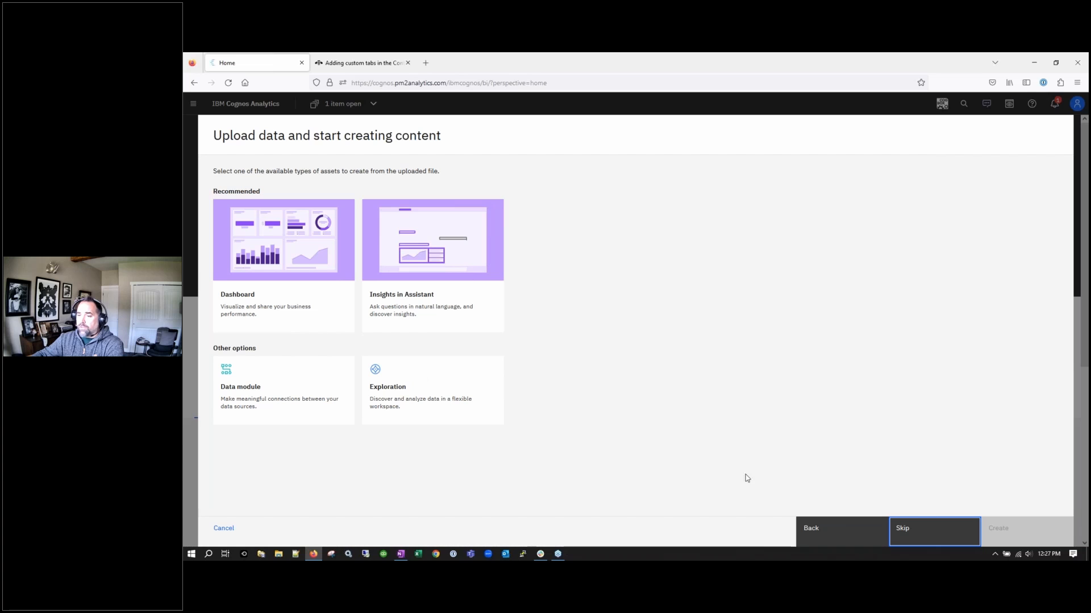
click(905, 531)
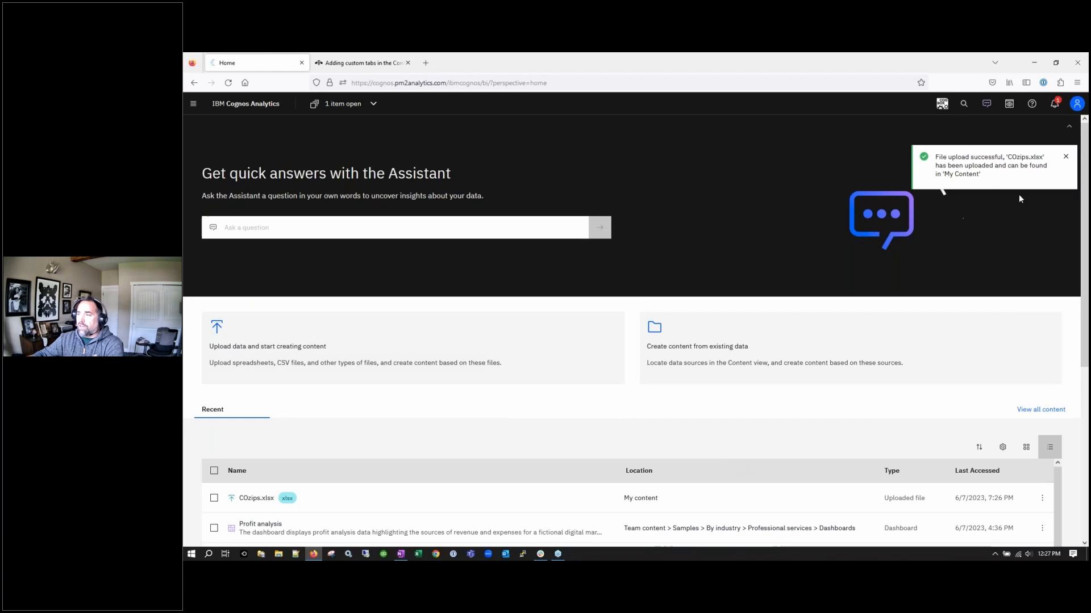
Check the Recent items, then start creating content from existing data
click(193, 103)
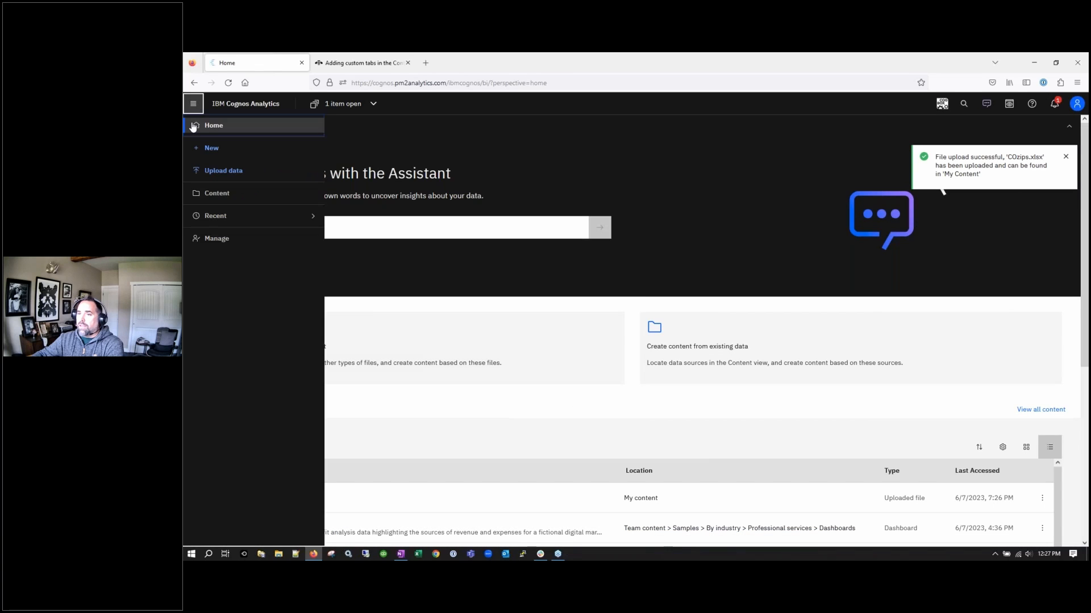
click(215, 216)
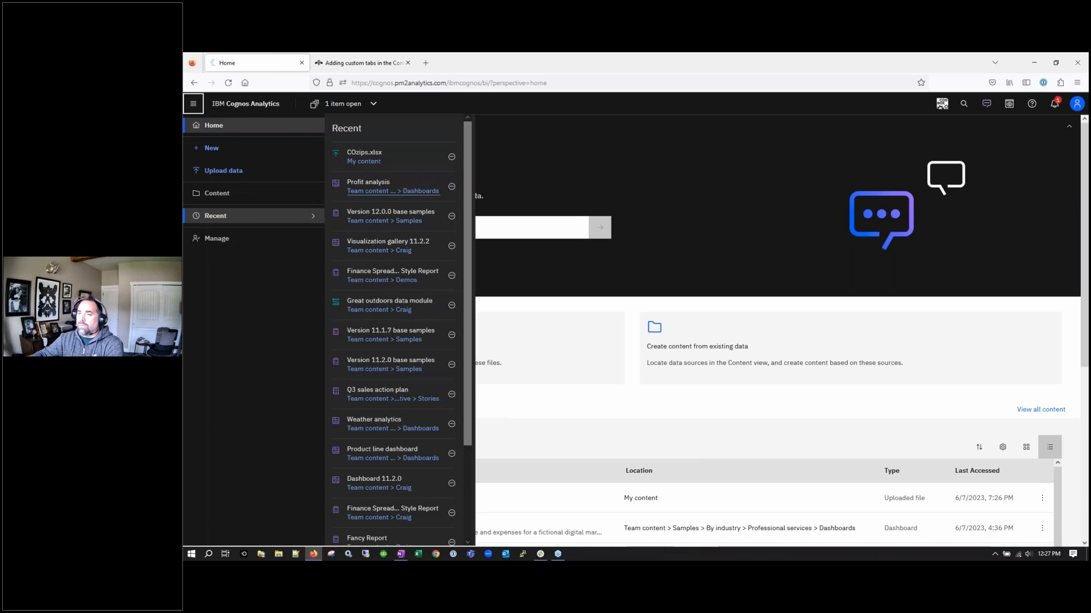
click(650, 175)
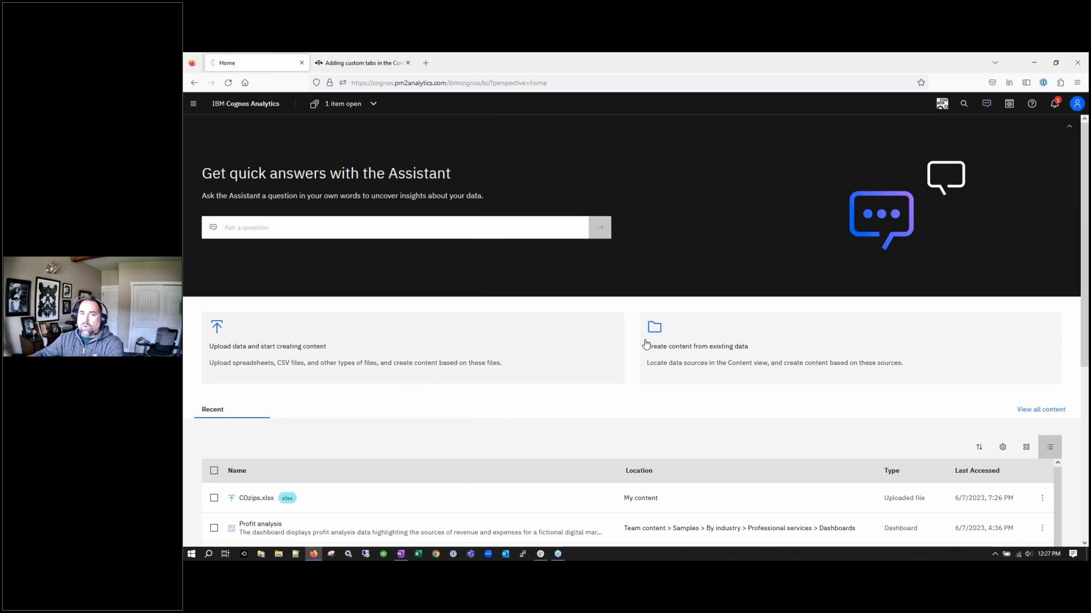
click(759, 339)
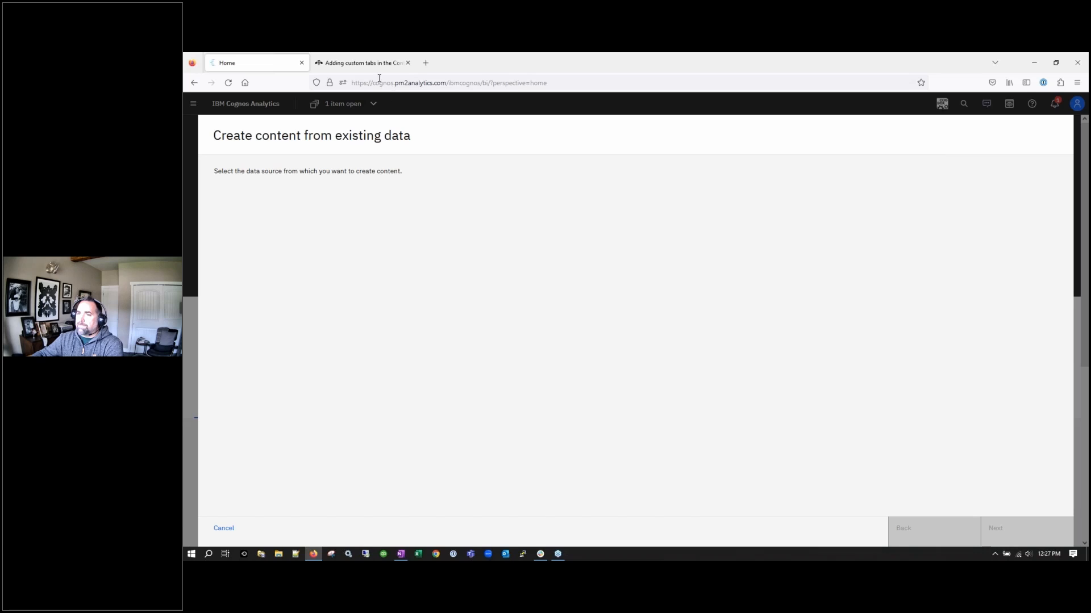
Close the custom-tabs documentation tab and stop the slow page from Firefox's warning bar
click(403, 64)
click(408, 63)
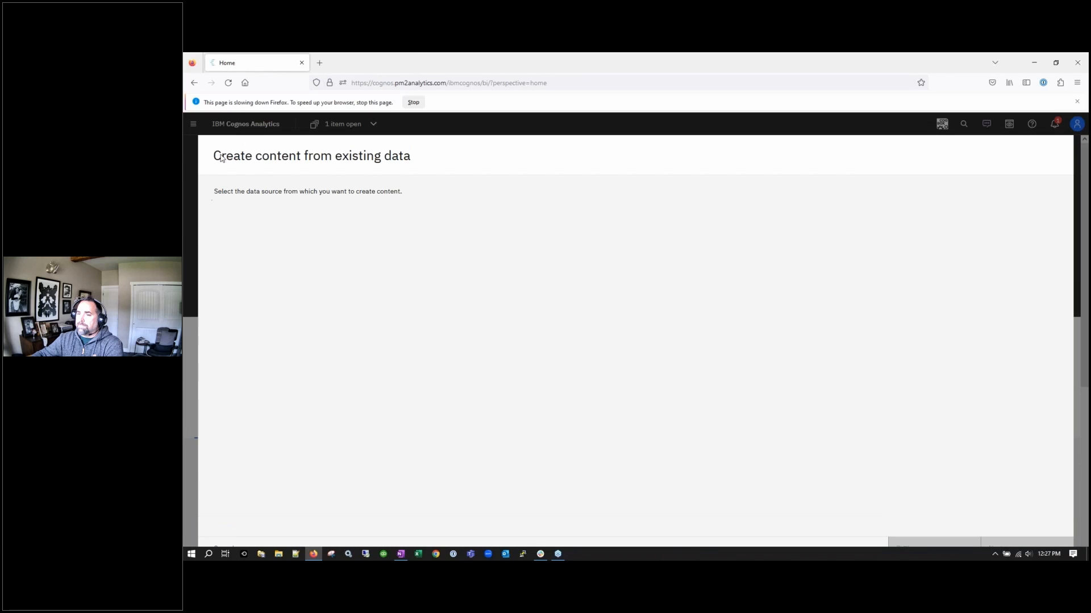
click(414, 103)
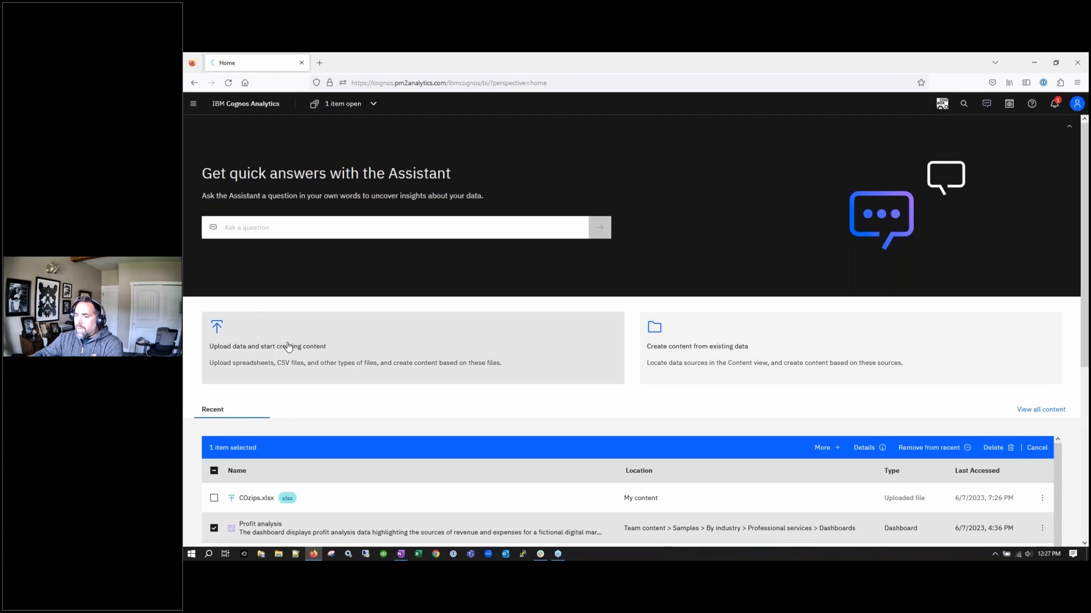
click(288, 346)
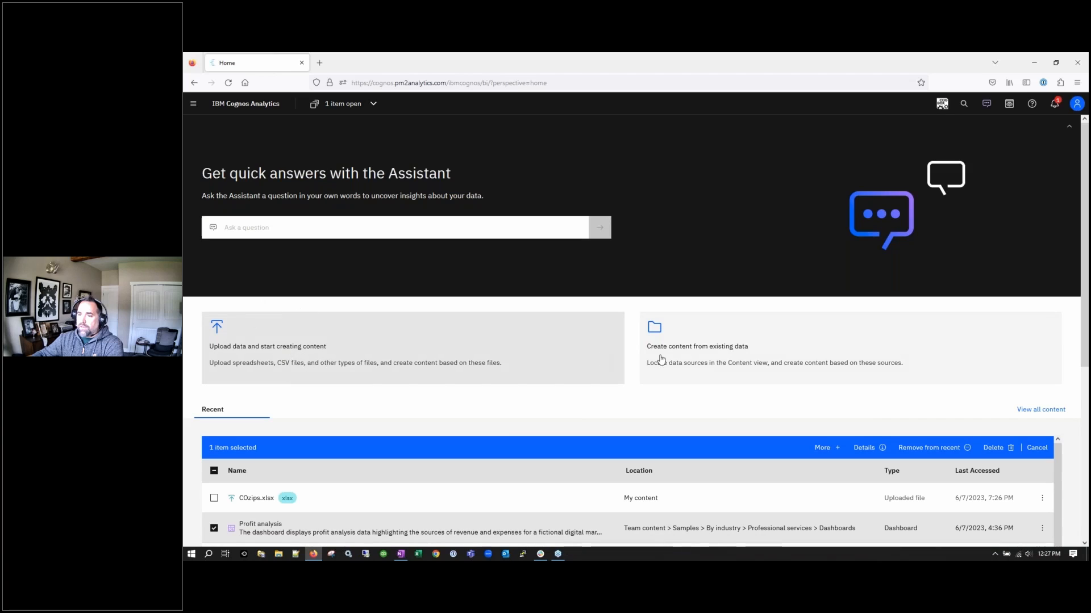
click(774, 342)
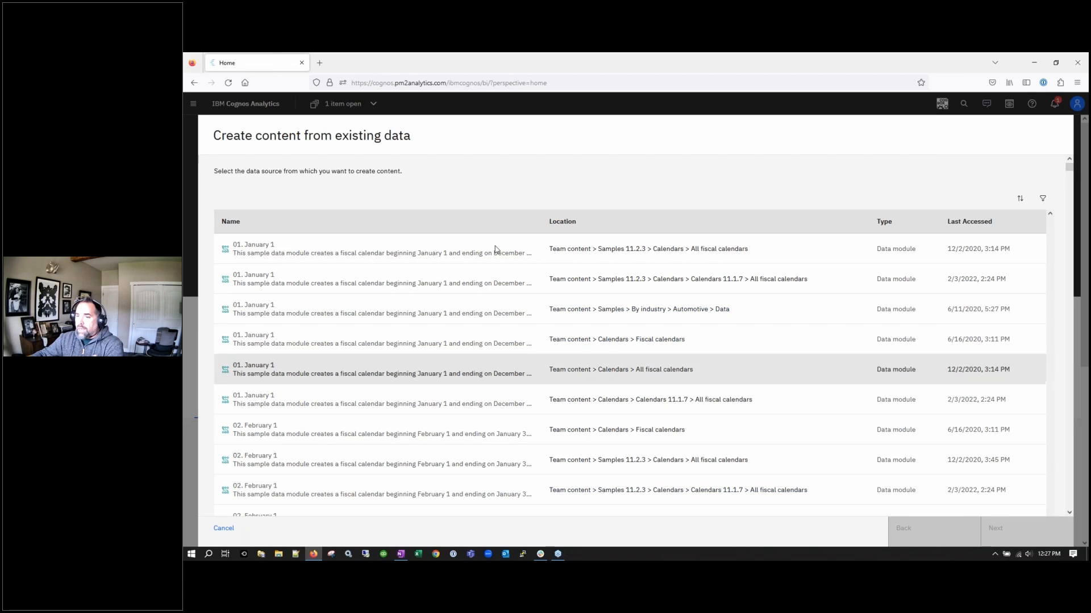
scroll(431, 470, down, 20)
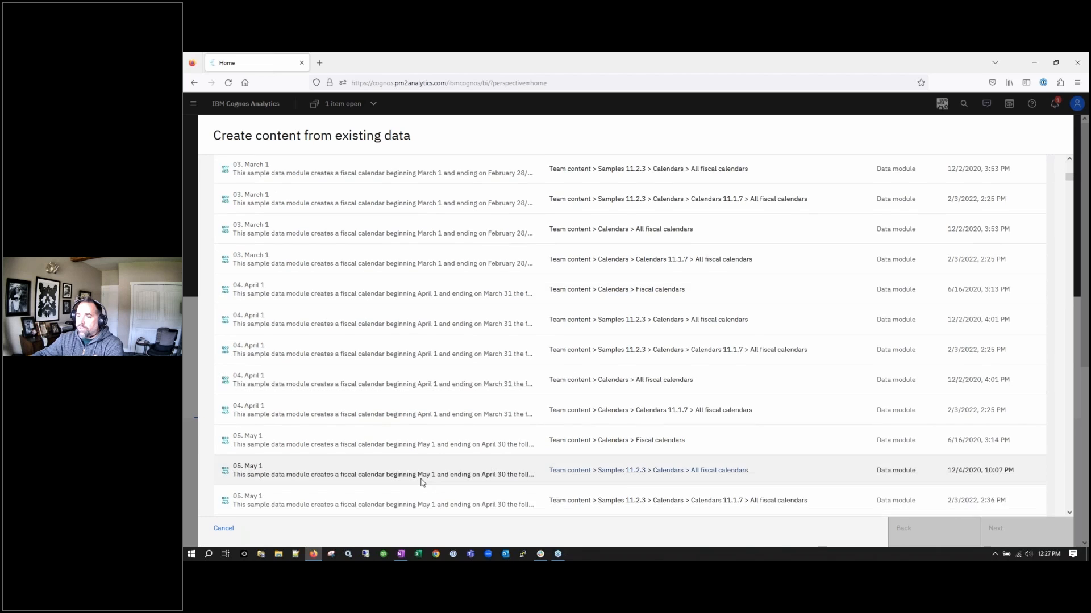
scroll(421, 482, down, 10)
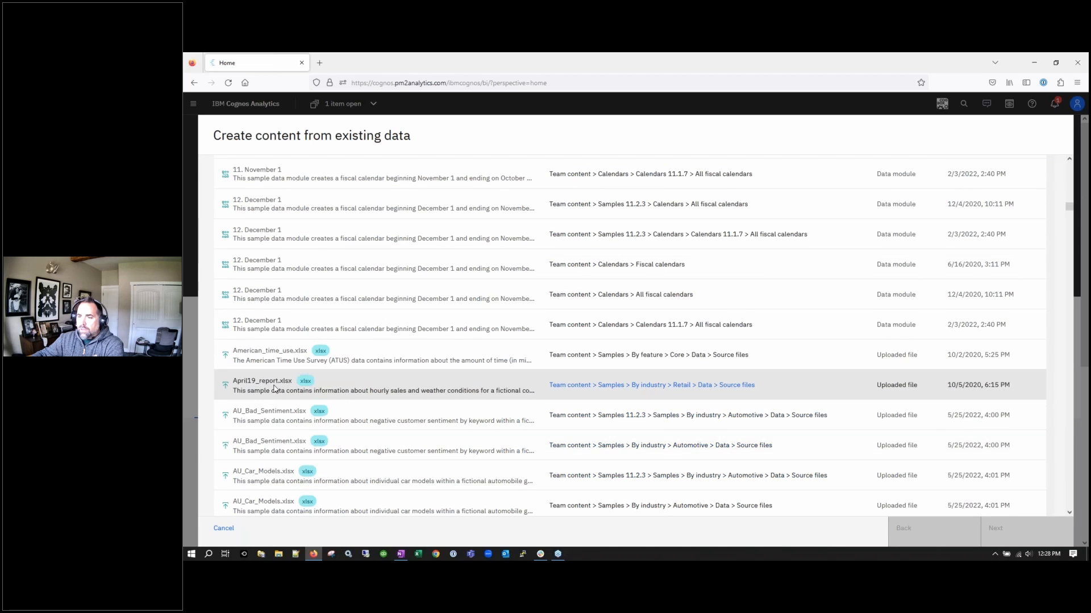
scroll(281, 386, down, 5)
scroll(282, 390, down, 8)
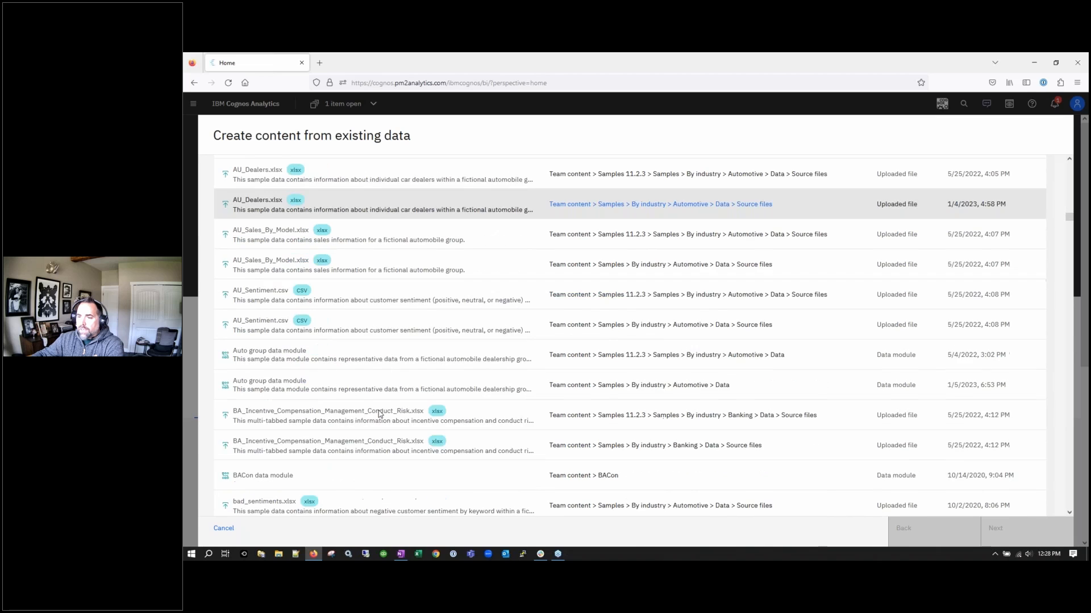
click(275, 390)
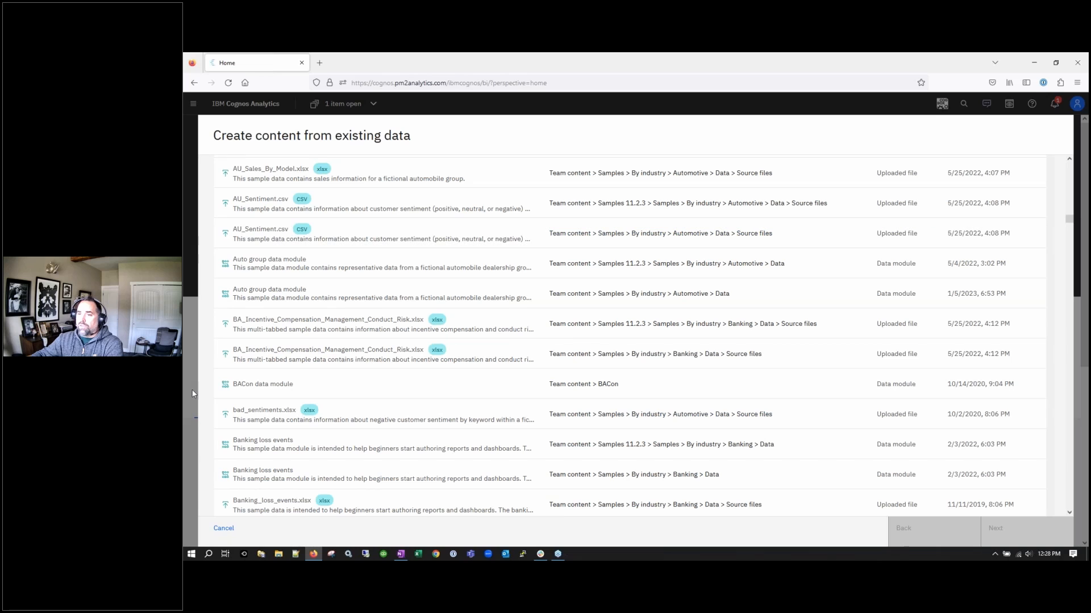
click(224, 528)
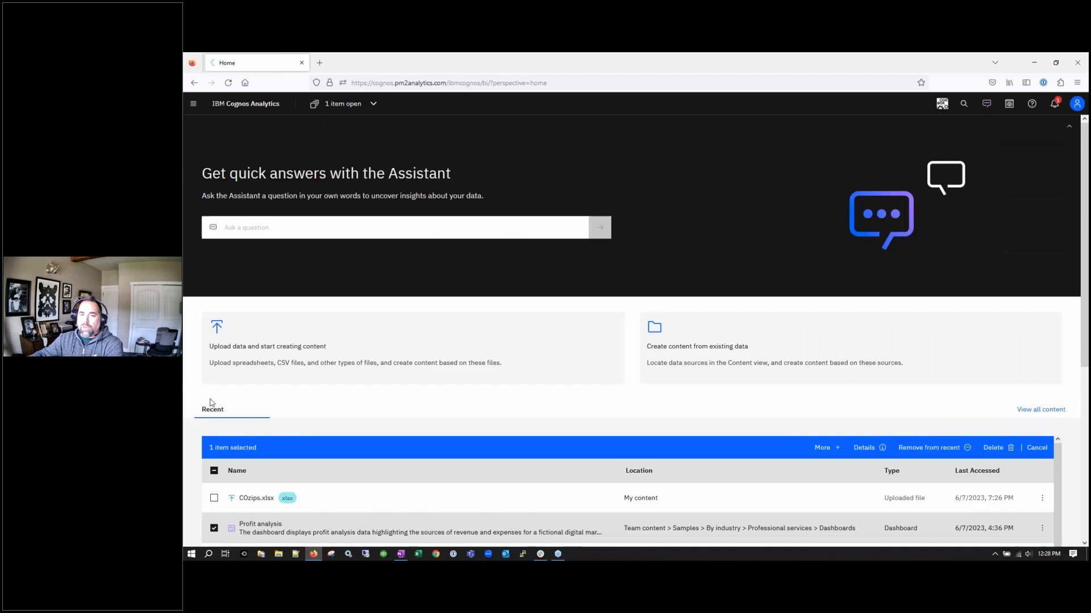
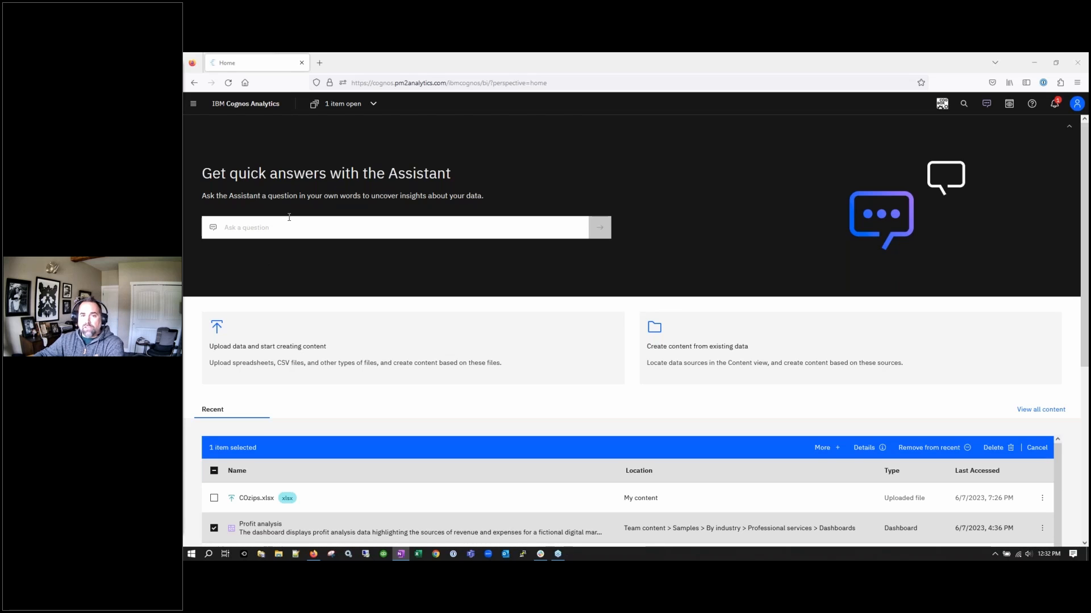
Open the Profit analysis dashboard from Recent items through its folder path
click(193, 103)
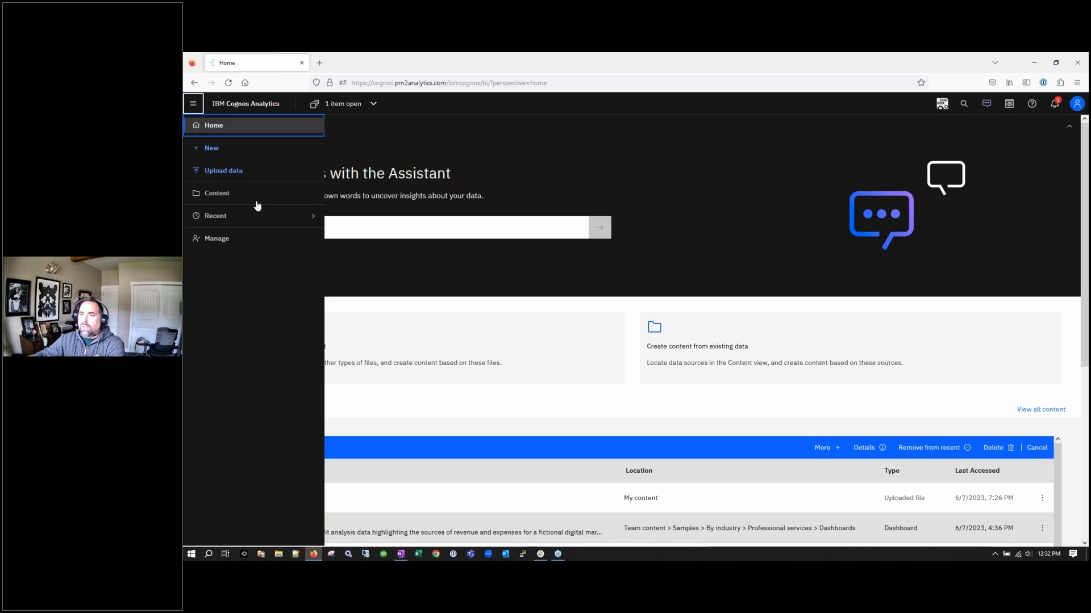
click(254, 216)
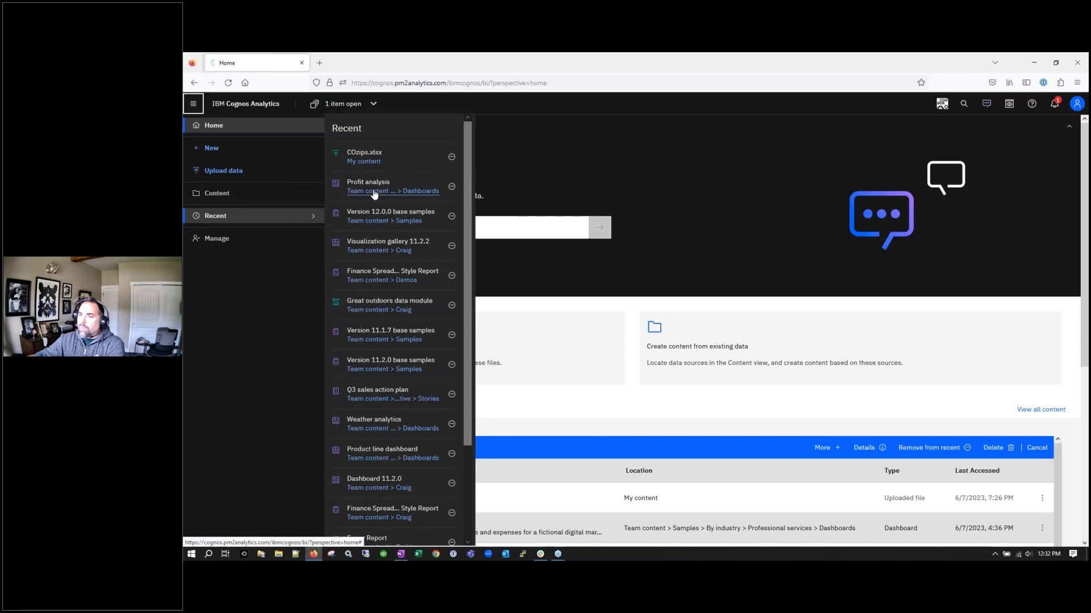
click(372, 192)
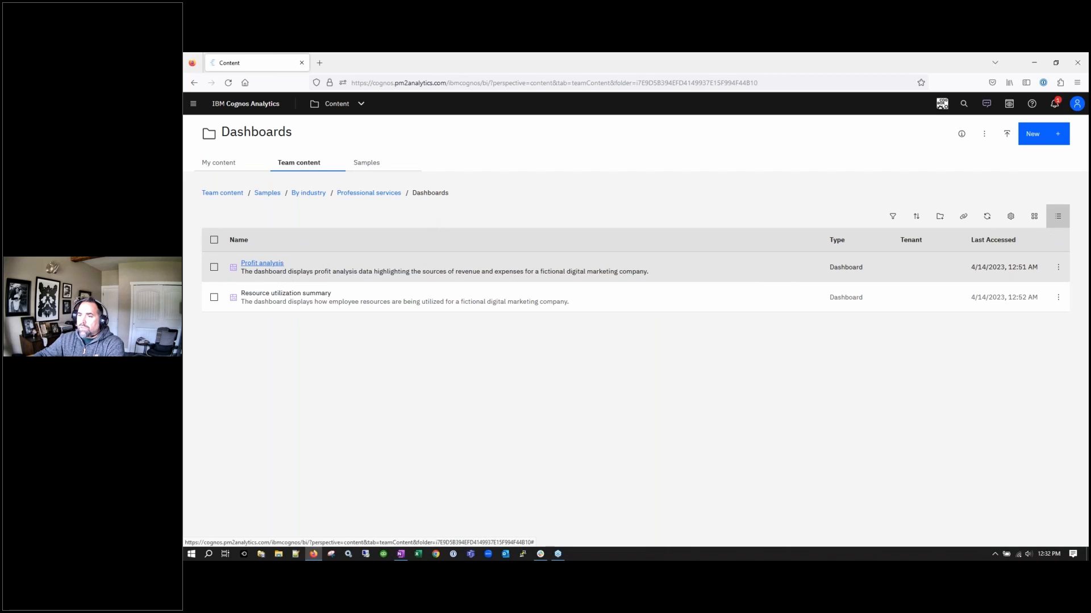
click(281, 265)
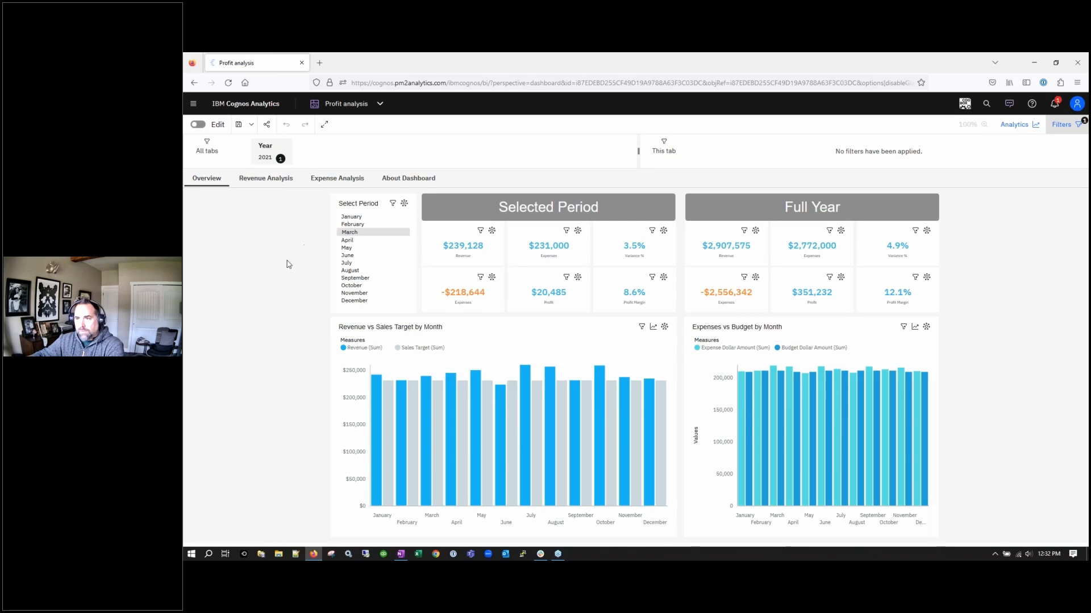
Put the Profit analysis dashboard into edit mode and view its Advanced properties
click(197, 125)
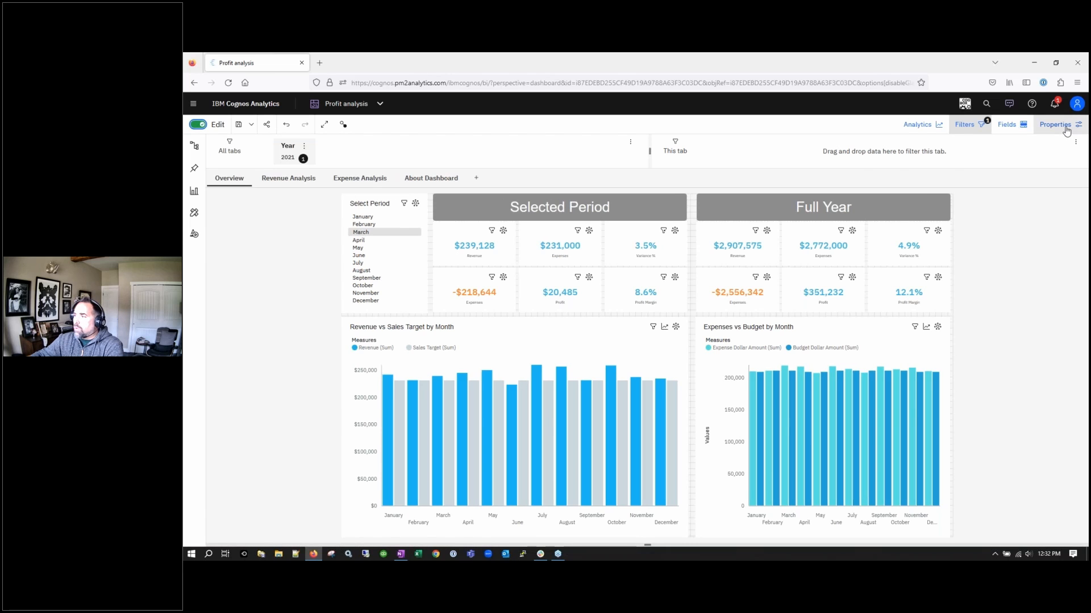
click(1065, 128)
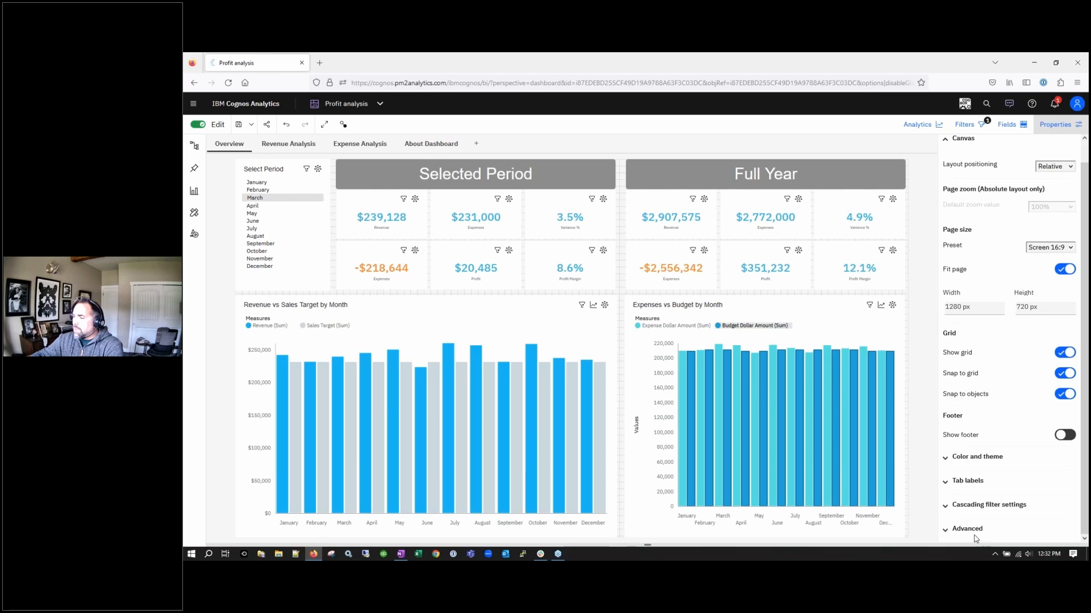
scroll(1086, 483, down, 3)
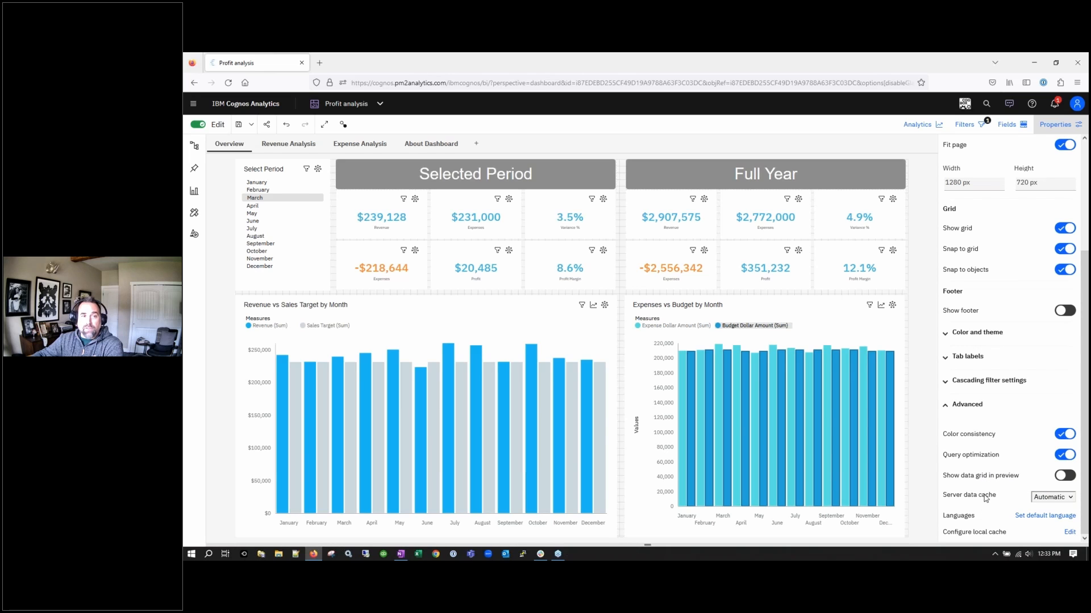
Edit the local cache setting to view the four enabled data caches
click(1069, 532)
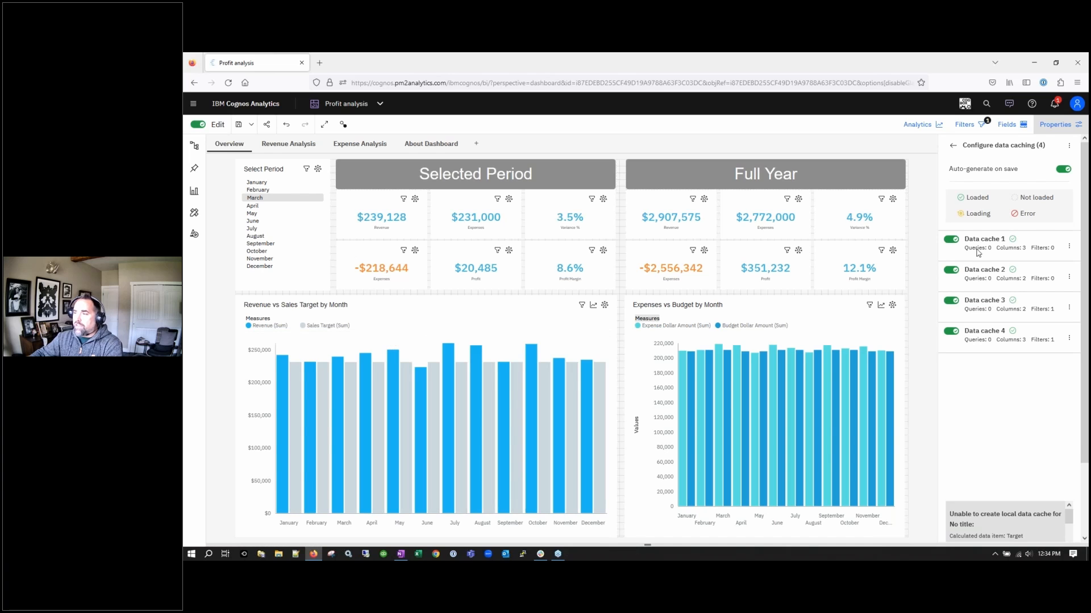
Make April the selected period in the Select Period list
click(265, 206)
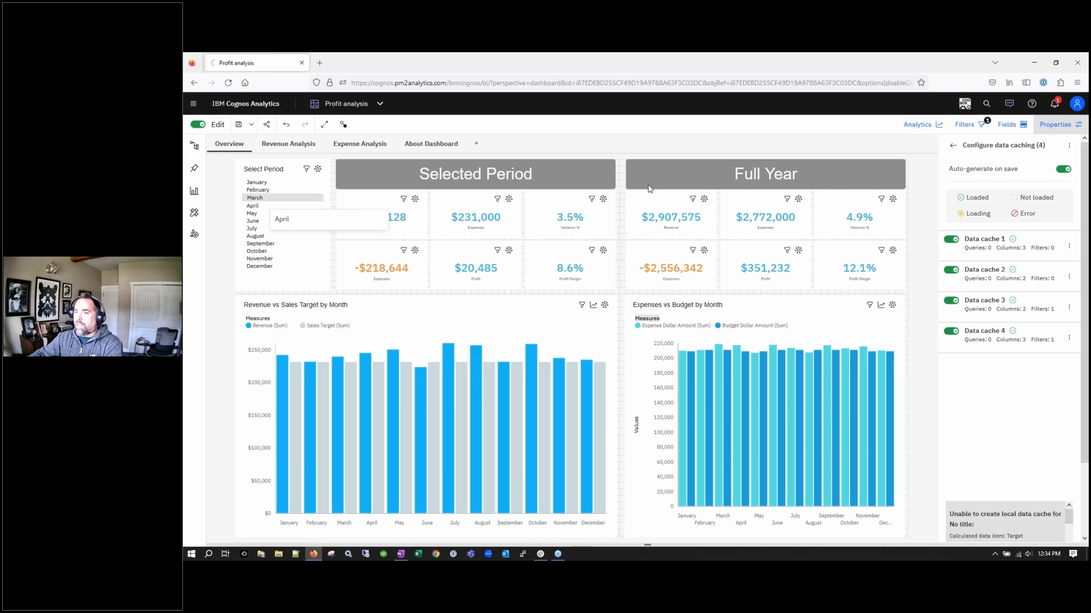
click(265, 207)
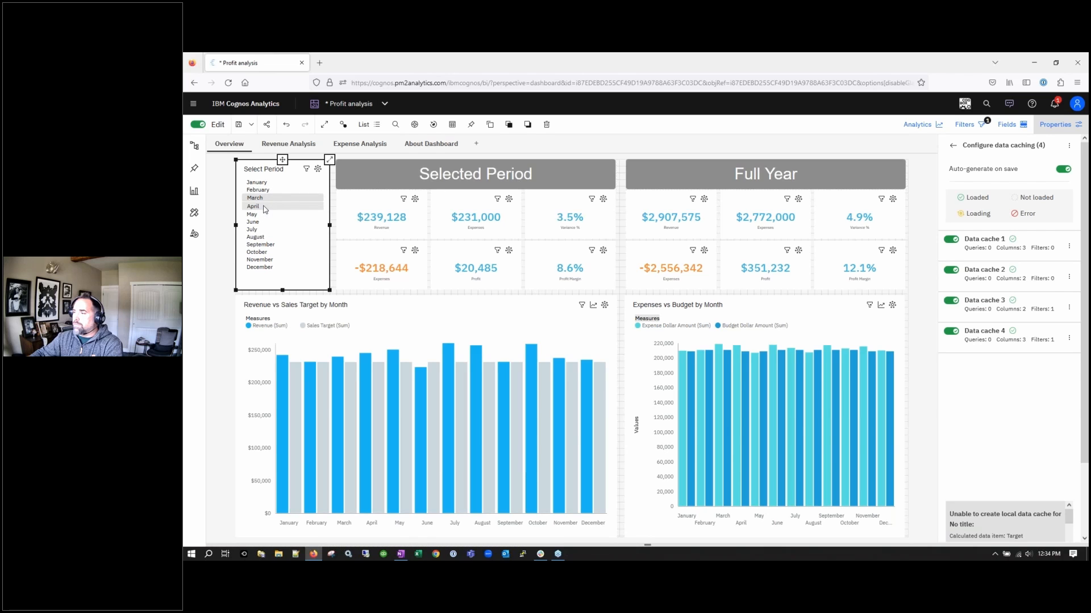
click(265, 208)
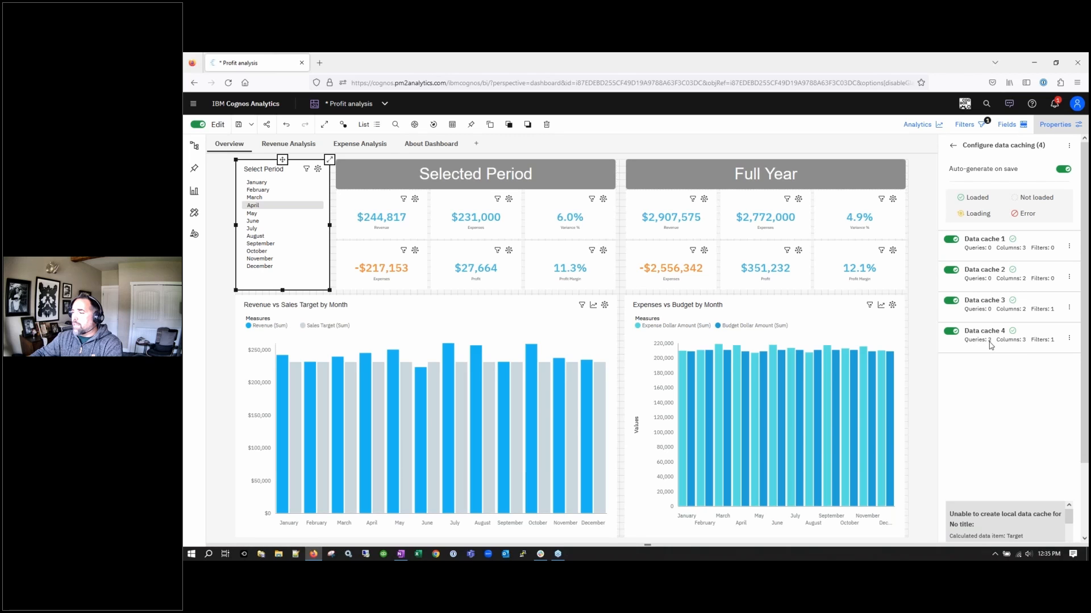
Highlight May in the Revenue vs Sales Target chart, then inspect Data cache 4's details
click(395, 374)
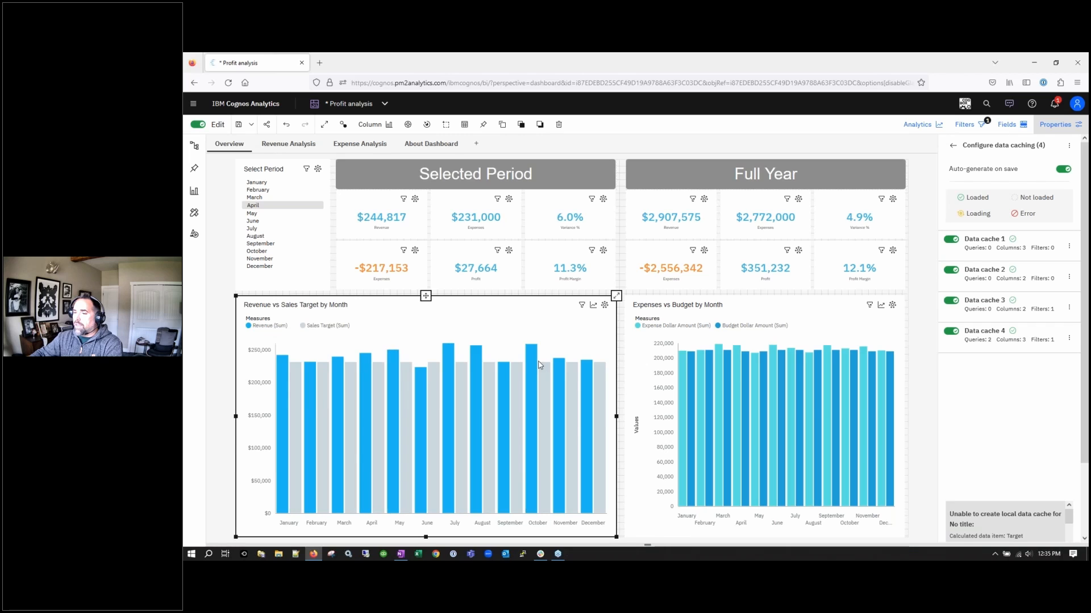
click(392, 384)
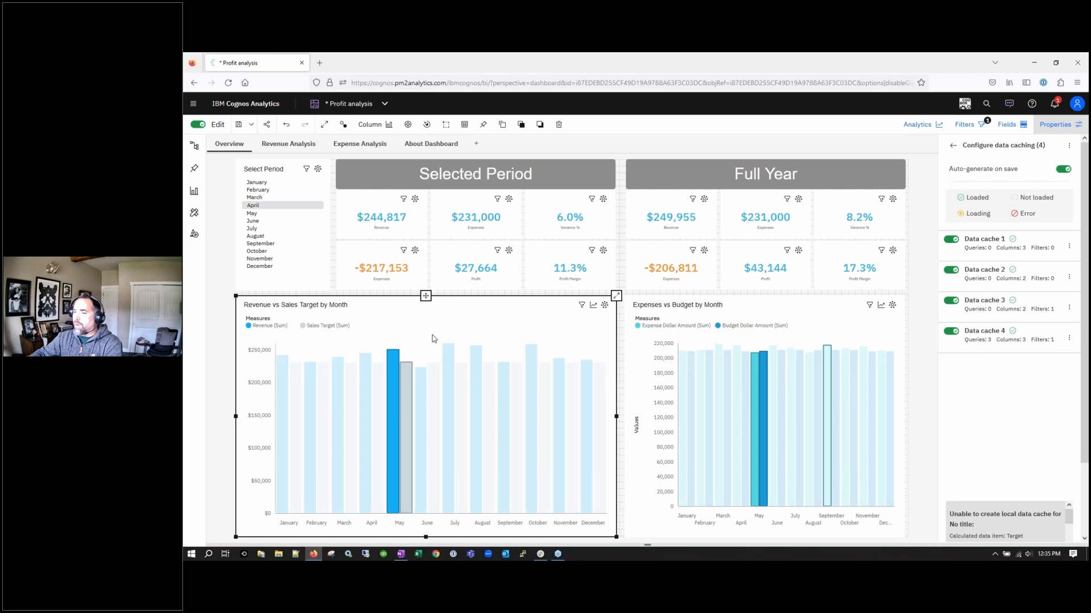
click(986, 333)
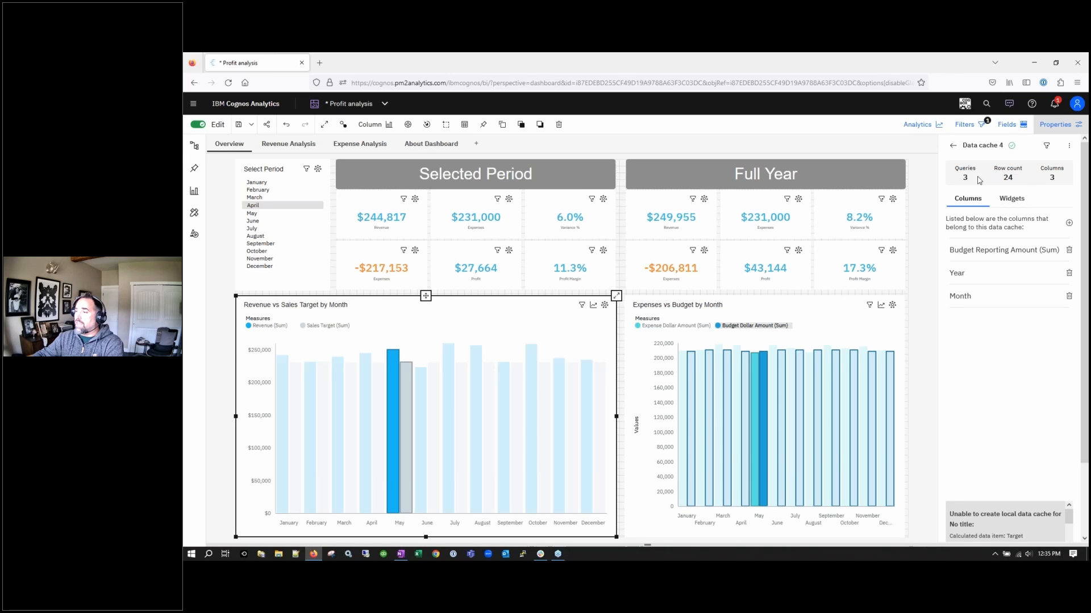
Review the columns and widgets of data caches 4, 1, 2 and 3 in turn
click(1014, 199)
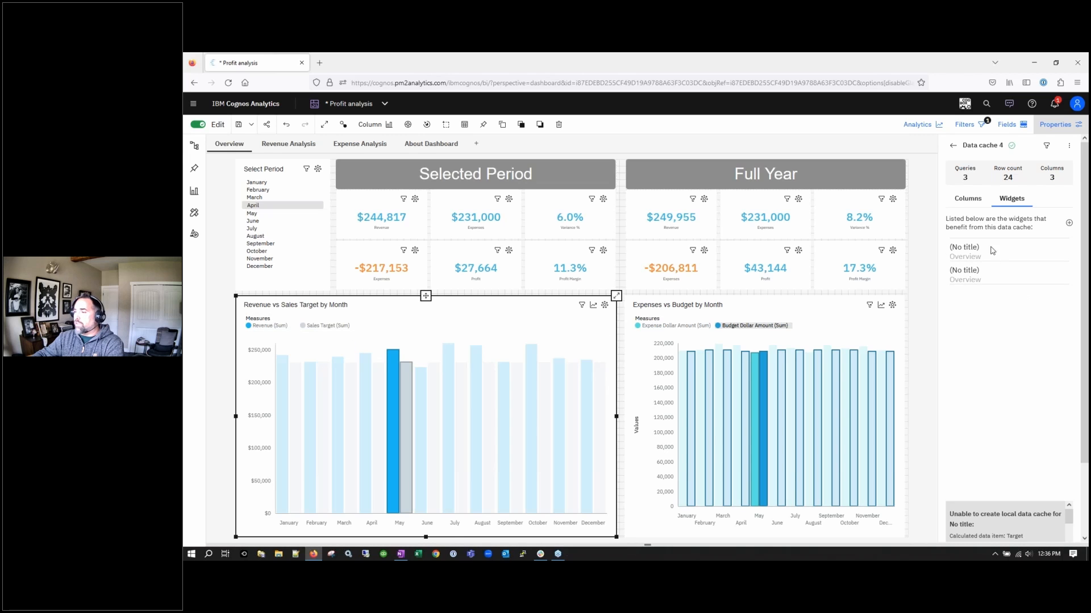
click(968, 200)
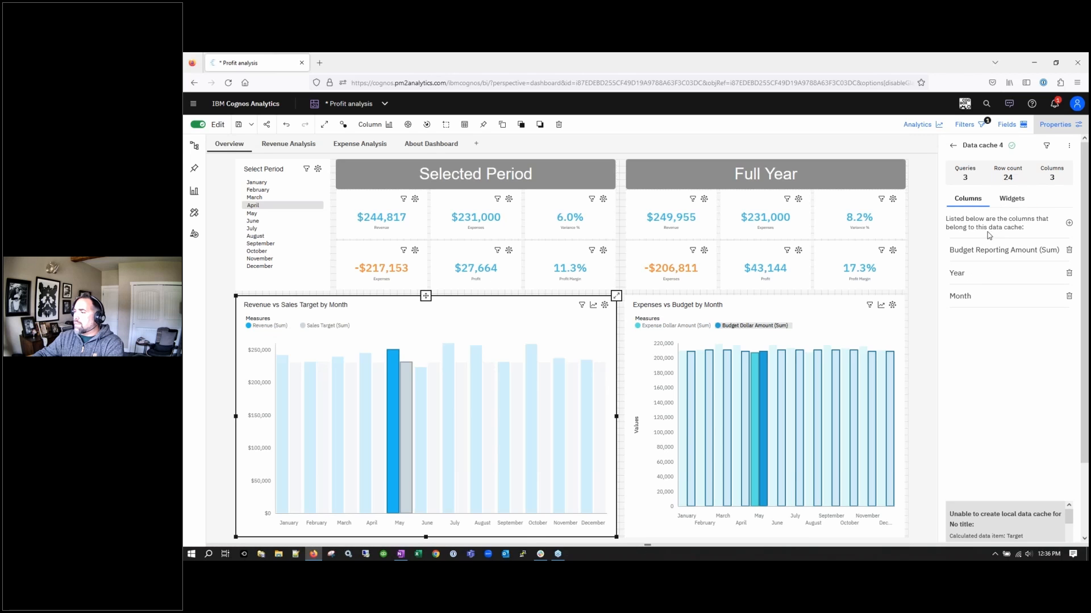
click(953, 145)
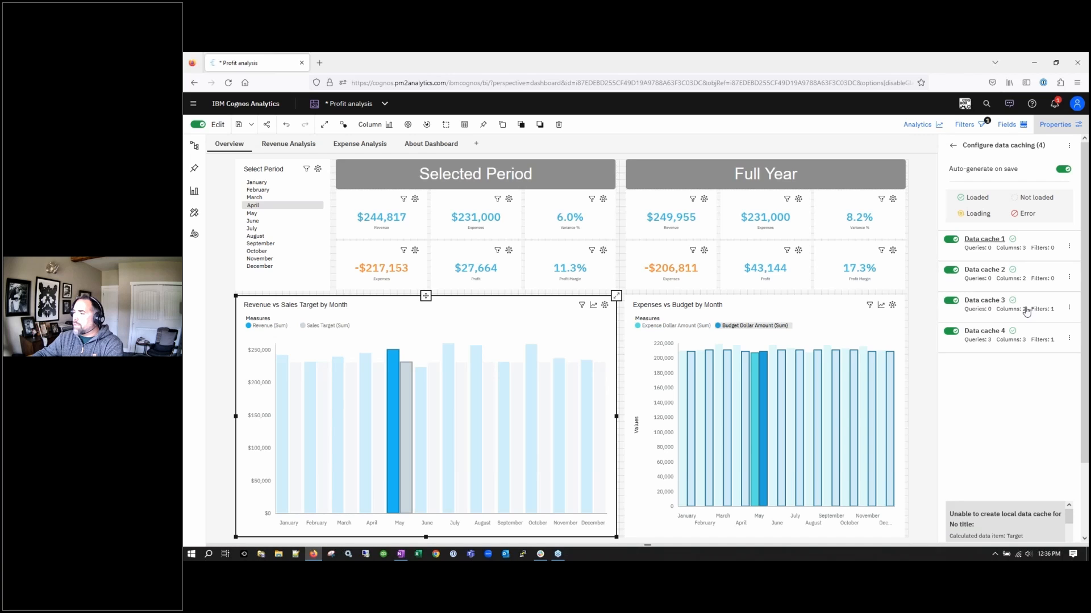
click(985, 239)
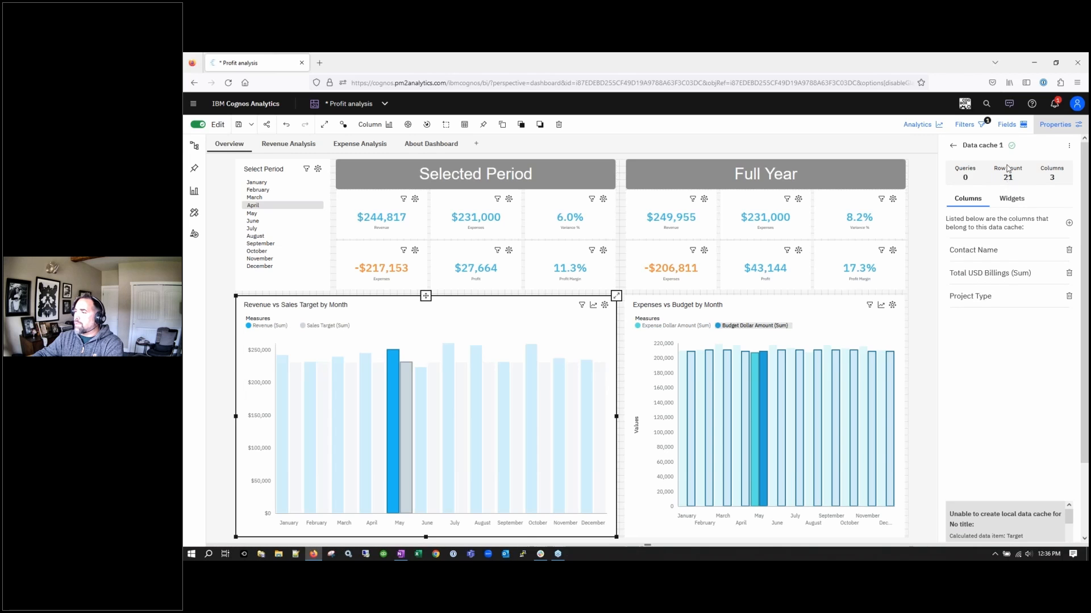
click(1012, 199)
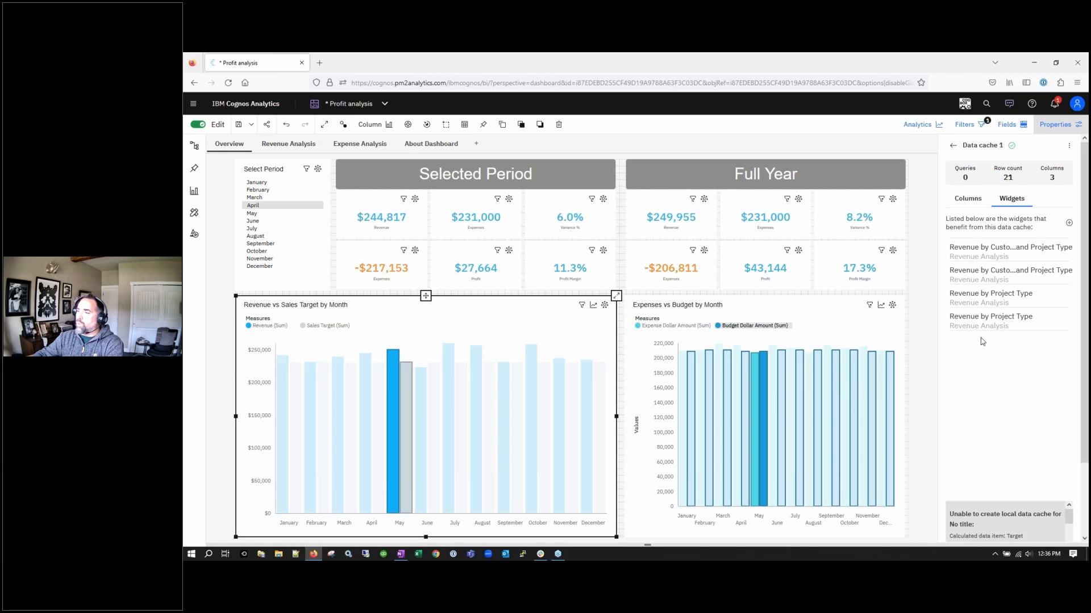
click(953, 146)
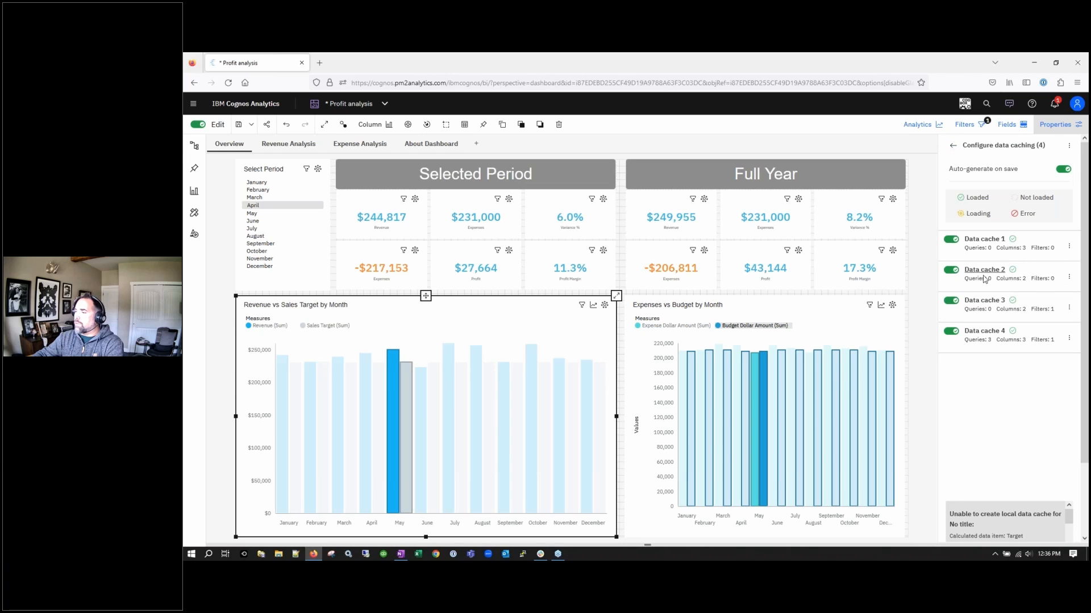
click(984, 270)
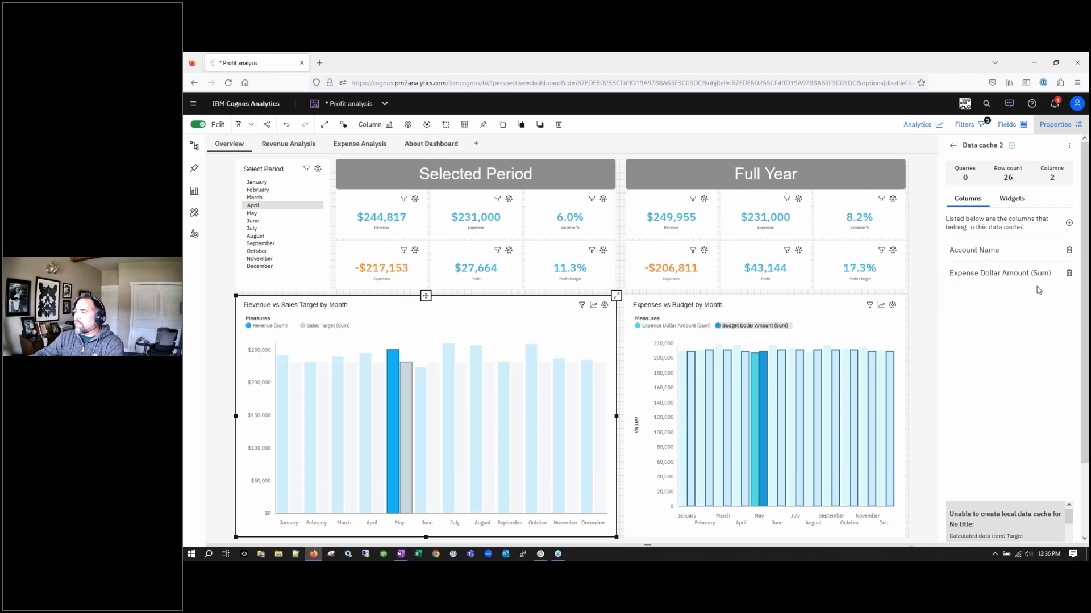
click(952, 145)
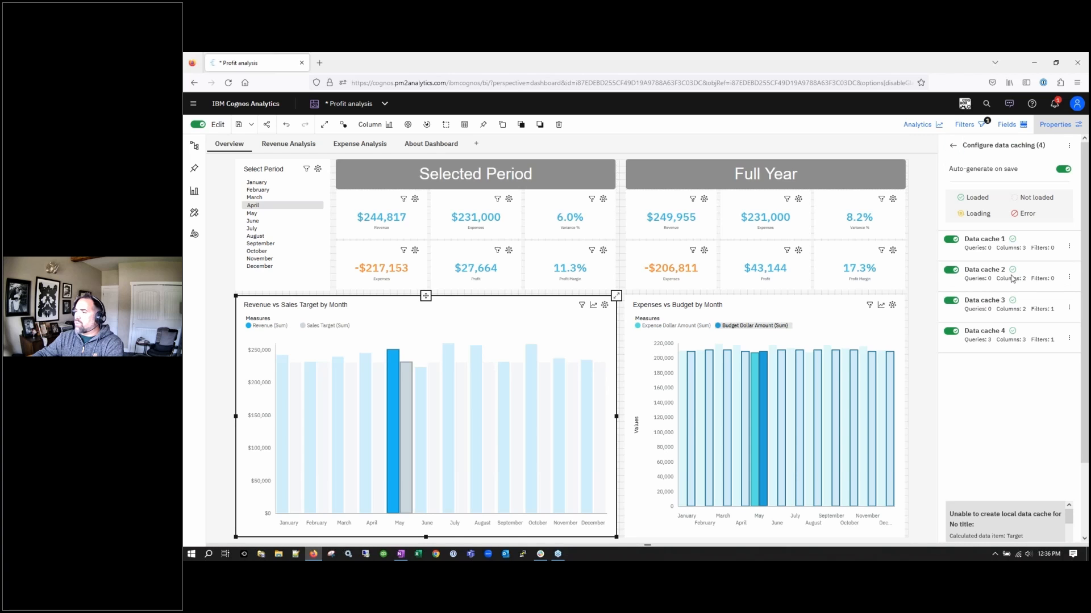
click(989, 301)
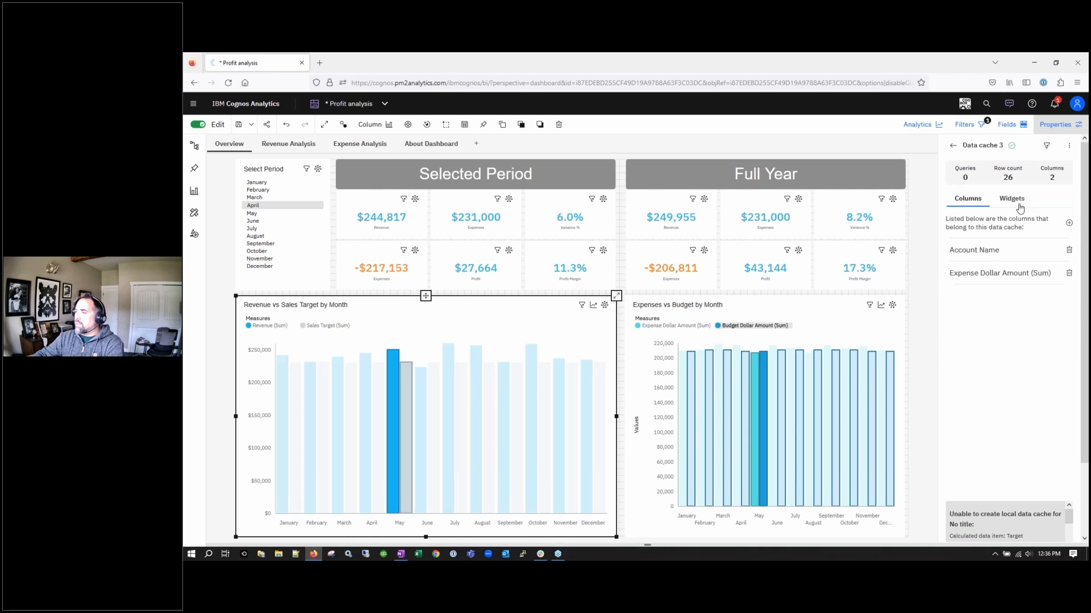
click(953, 146)
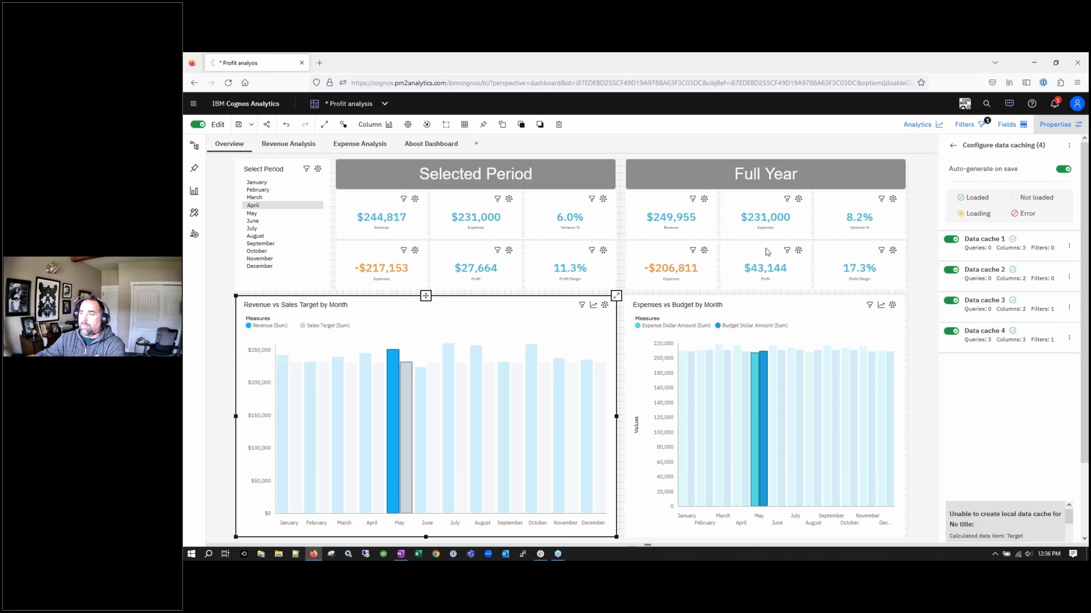
Show the options to auto create, add, reload, enable or disable data caches
click(1069, 149)
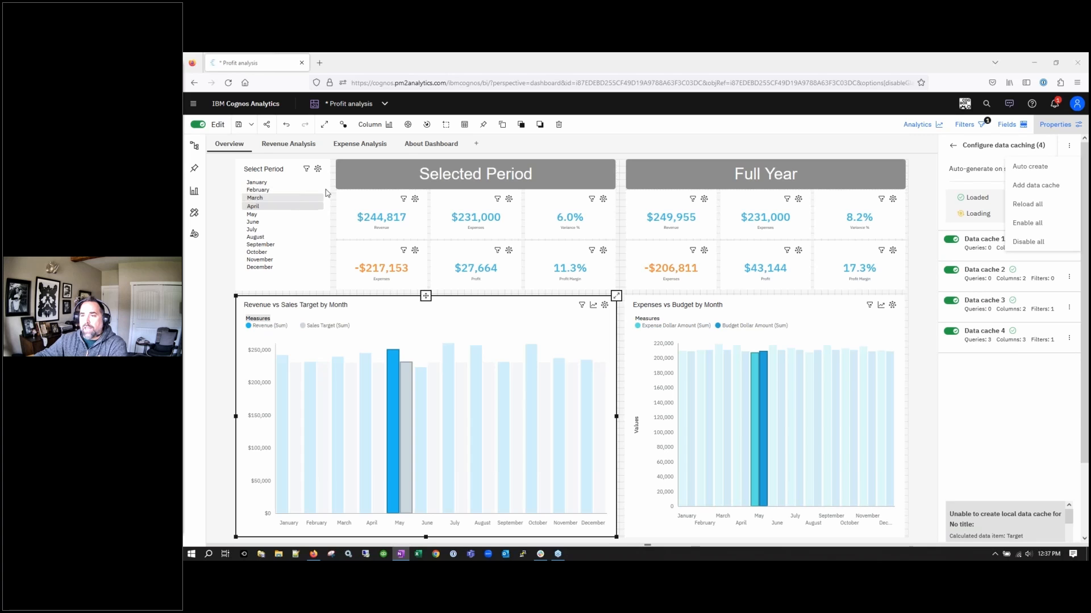
Add 2022 to the dashboard's Year filter alongside 2021
click(953, 131)
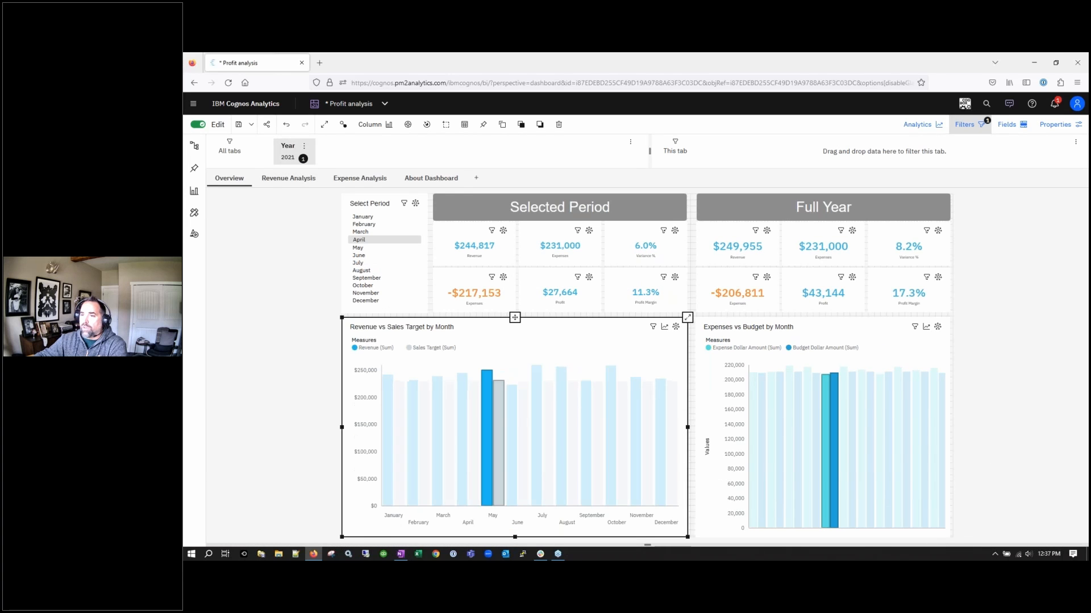
click(295, 160)
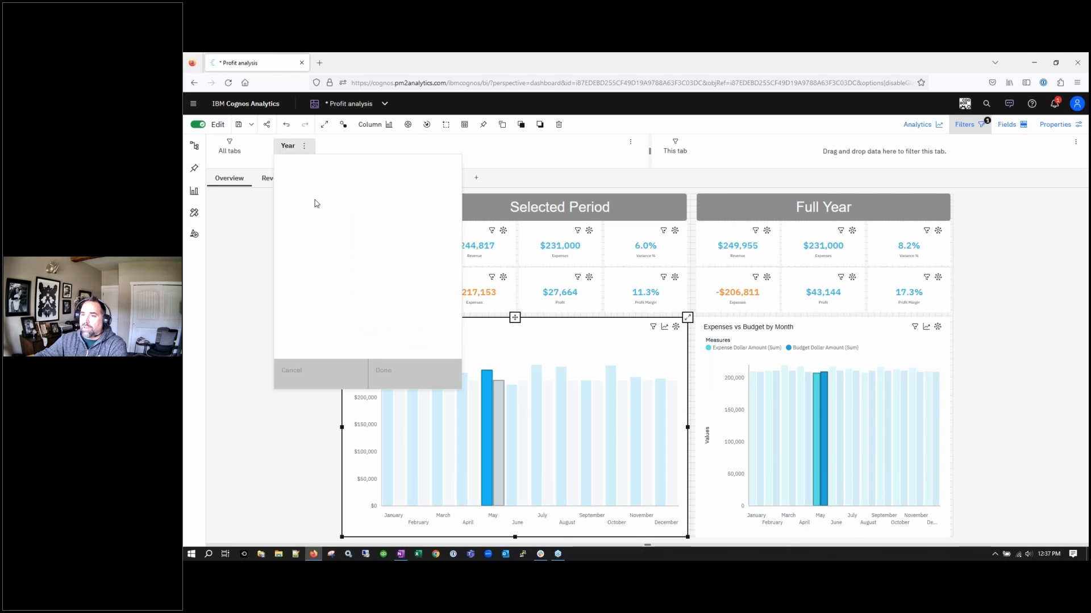
scroll(335, 282, down, 3)
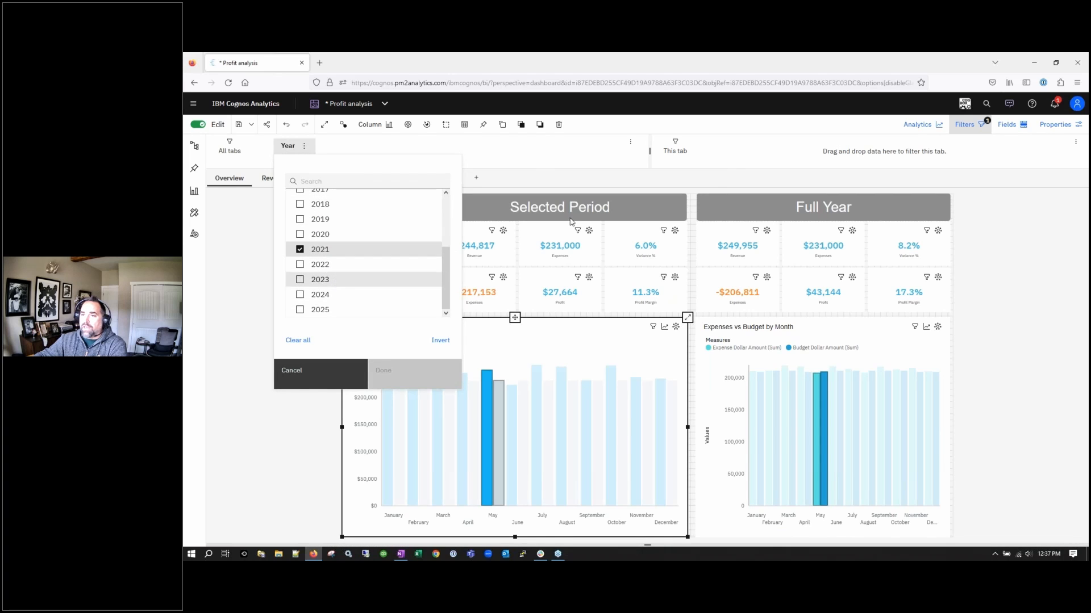
click(300, 264)
click(383, 372)
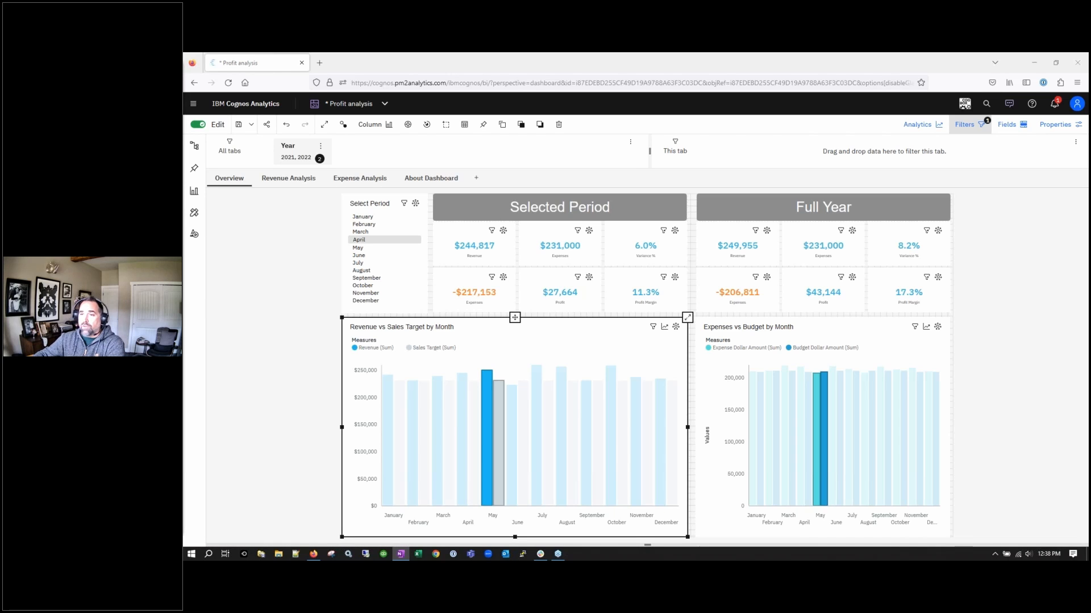
Uncheck 2022 in the Year filter so only 2021 remains
click(321, 147)
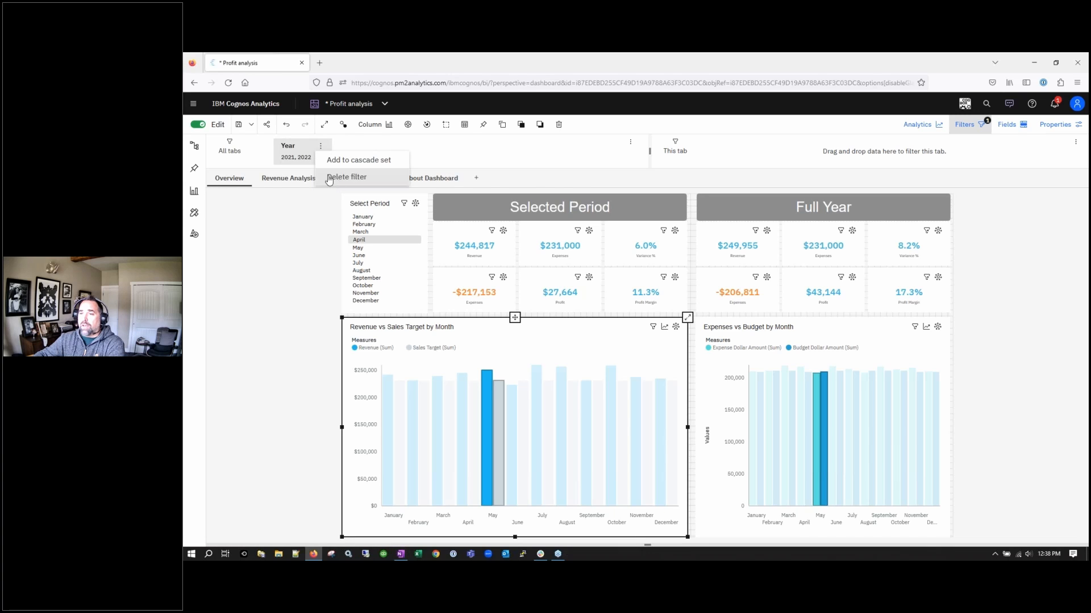
click(299, 148)
click(299, 147)
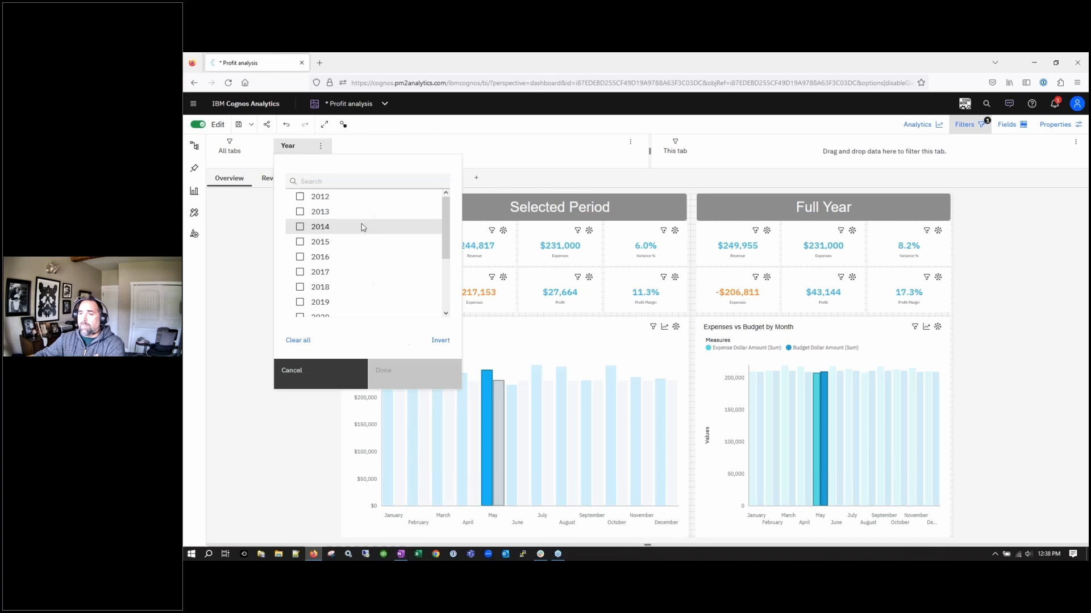
scroll(378, 267, down, 3)
click(301, 264)
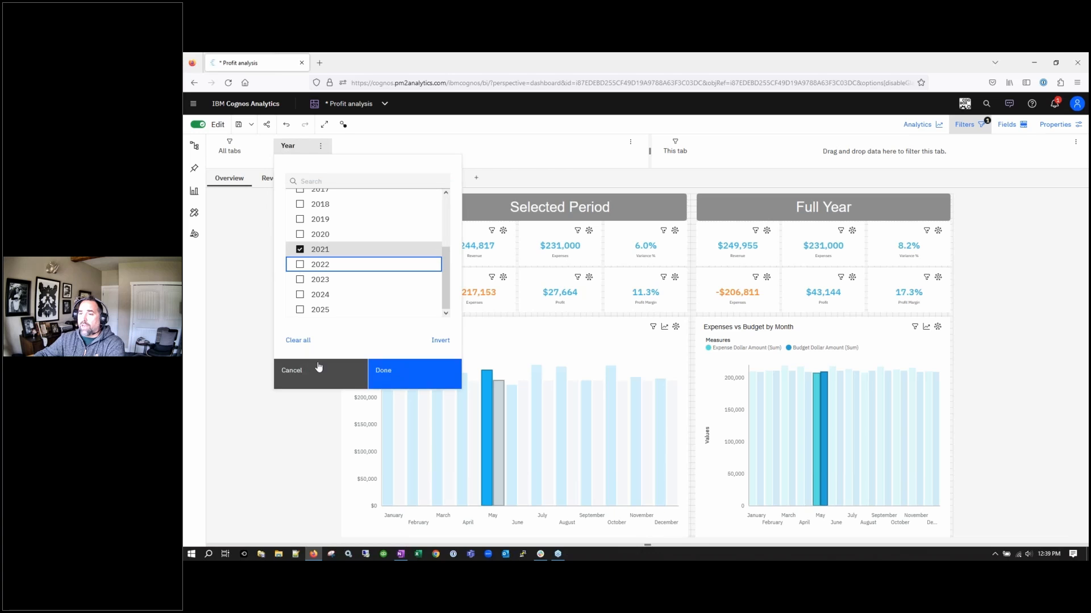
click(377, 371)
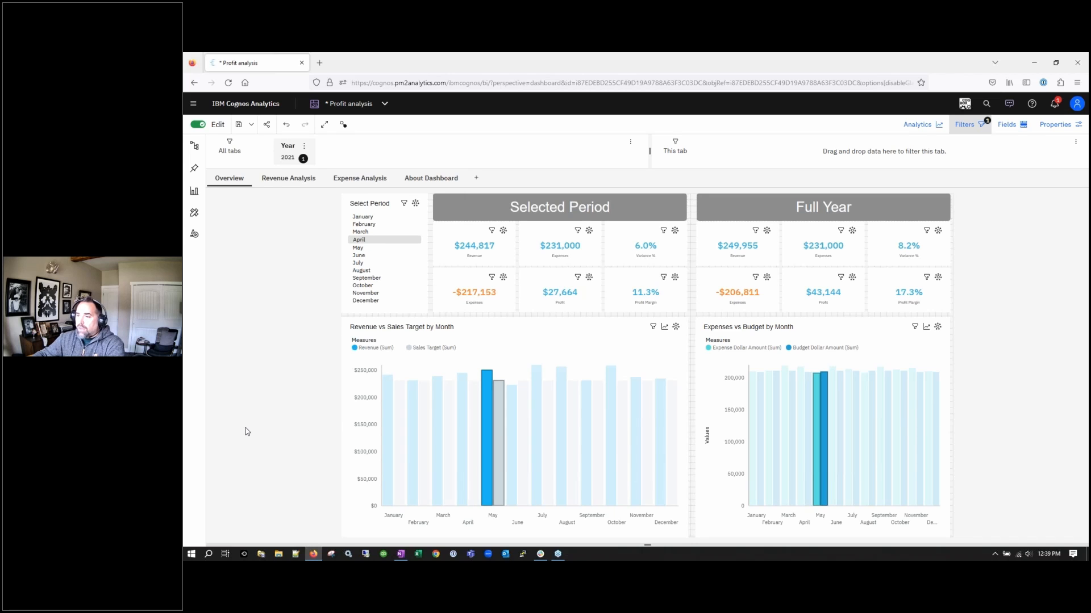
Clear the May highlight from the Revenue vs Sales Target chart and open its analytics options
click(489, 453)
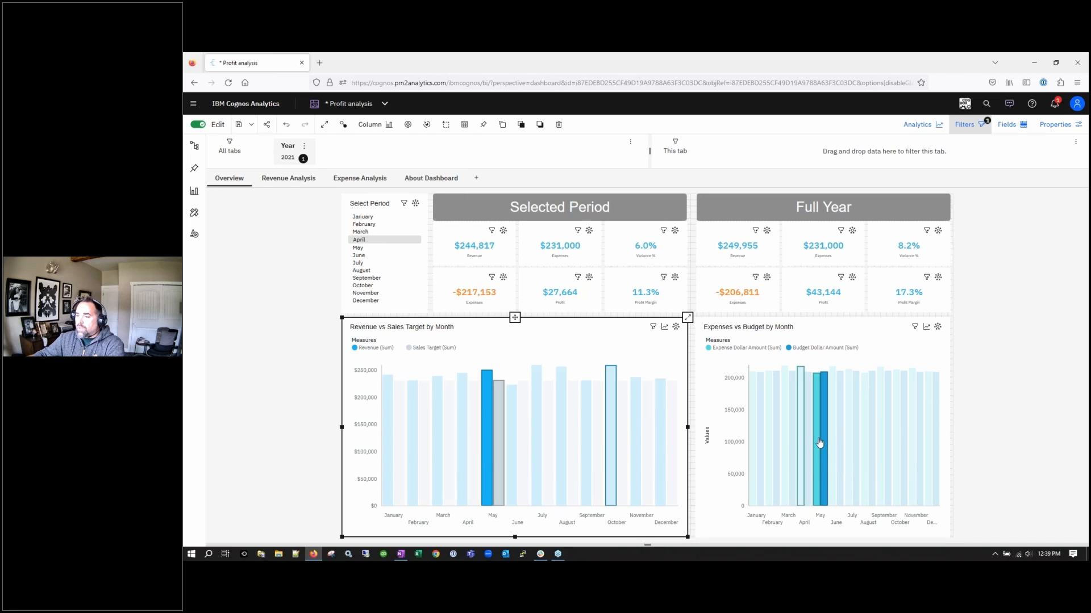
click(487, 406)
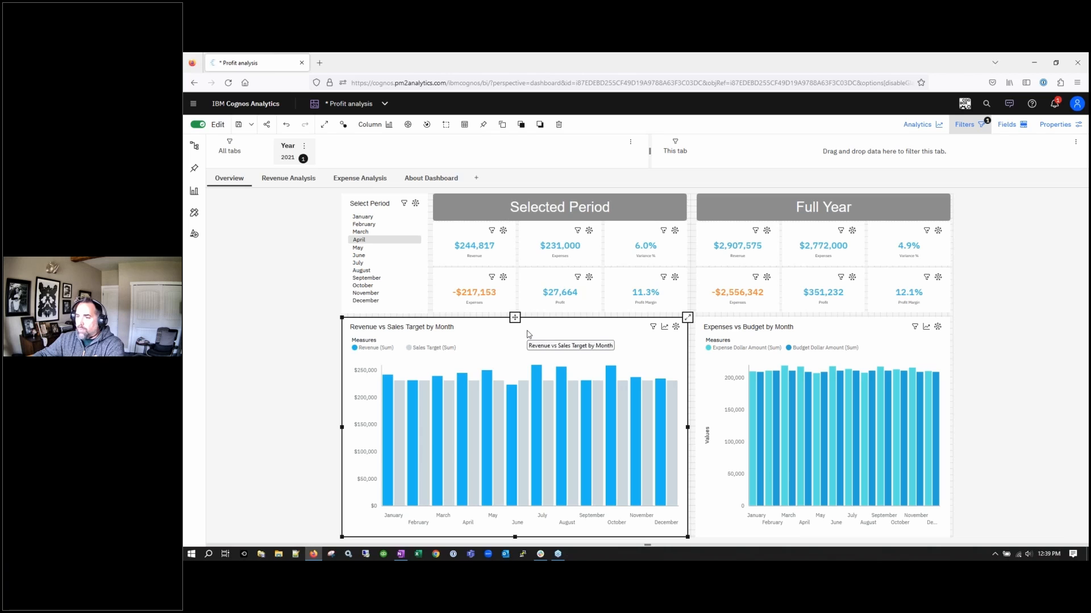
key(ctrl)
key(ctrl)
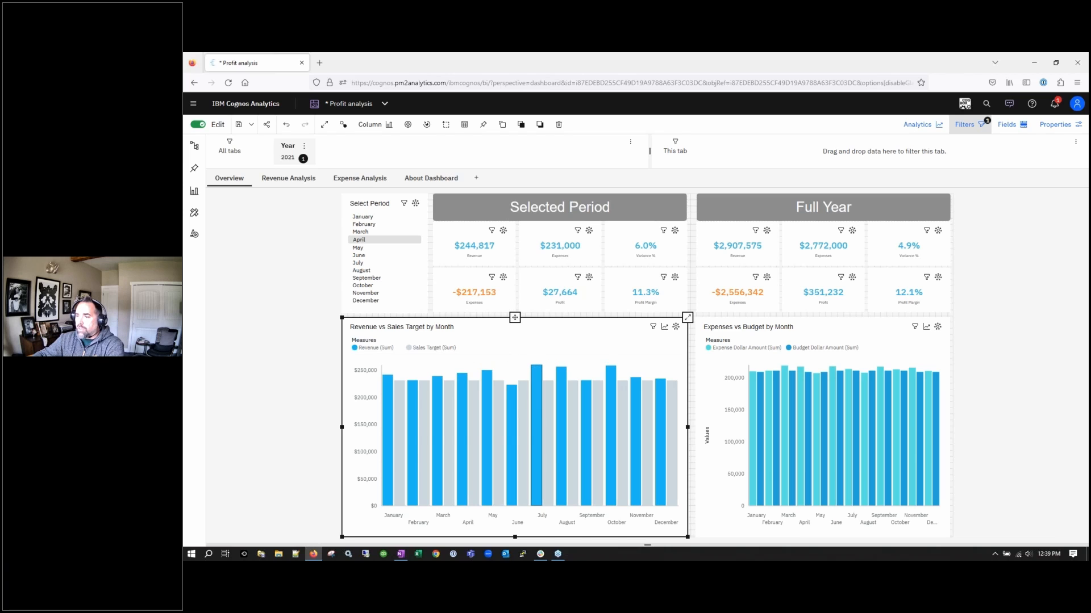
double_click(630, 329)
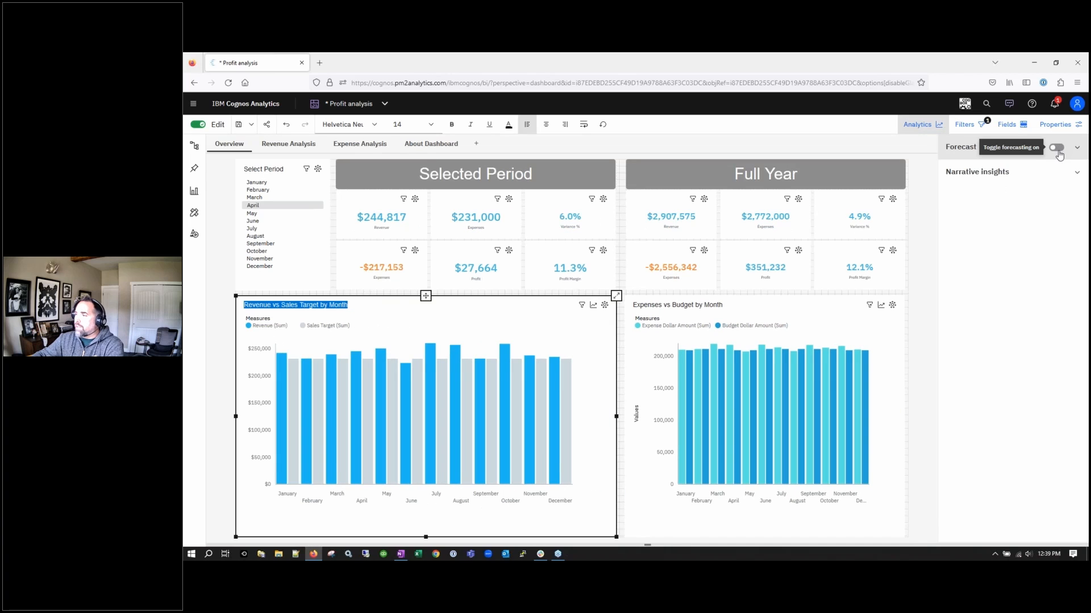
Turn on forecasting for the revenue chart with Billed Hours and Invoiced Amount as factors
click(1057, 149)
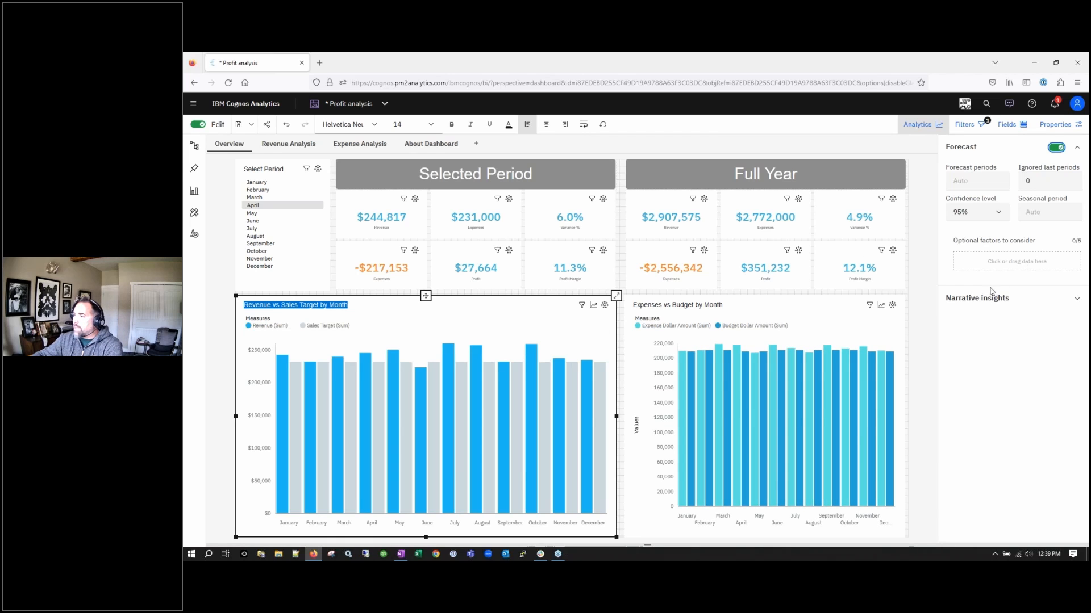
click(1004, 262)
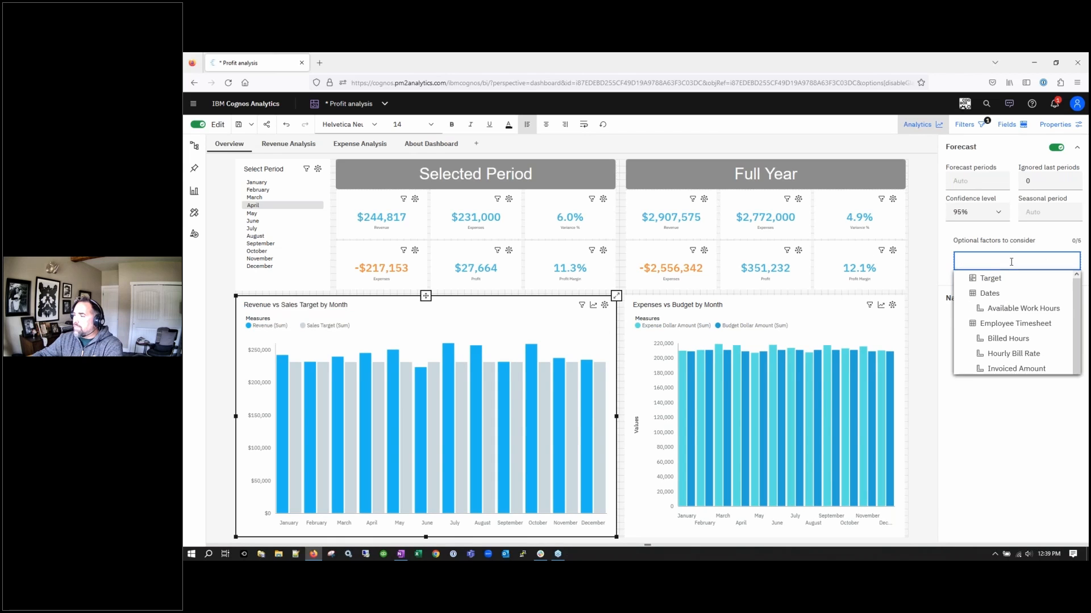
click(1011, 340)
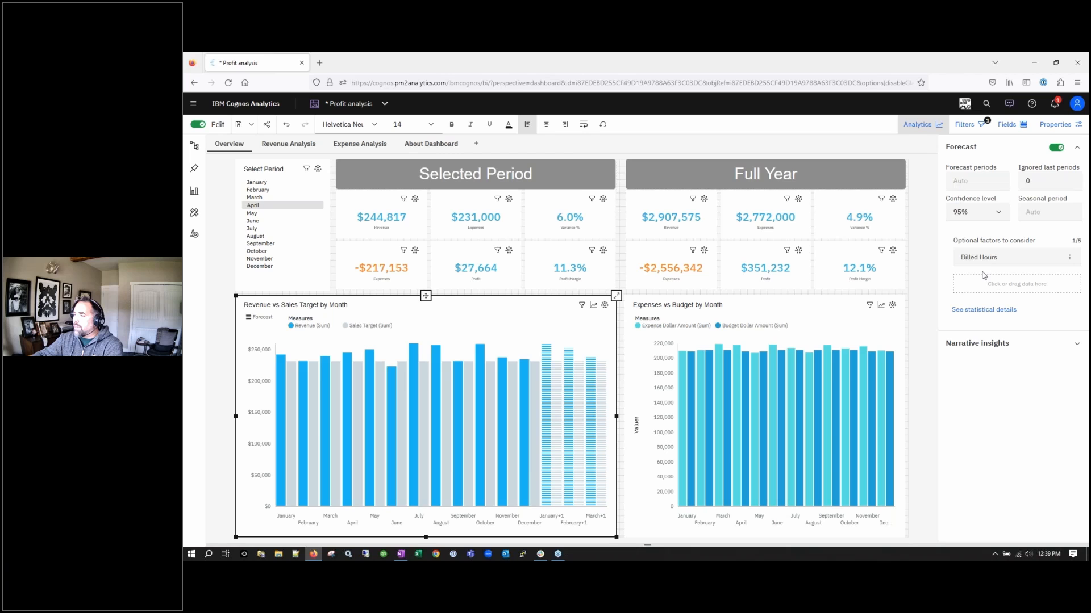
mouse_move(1025, 265)
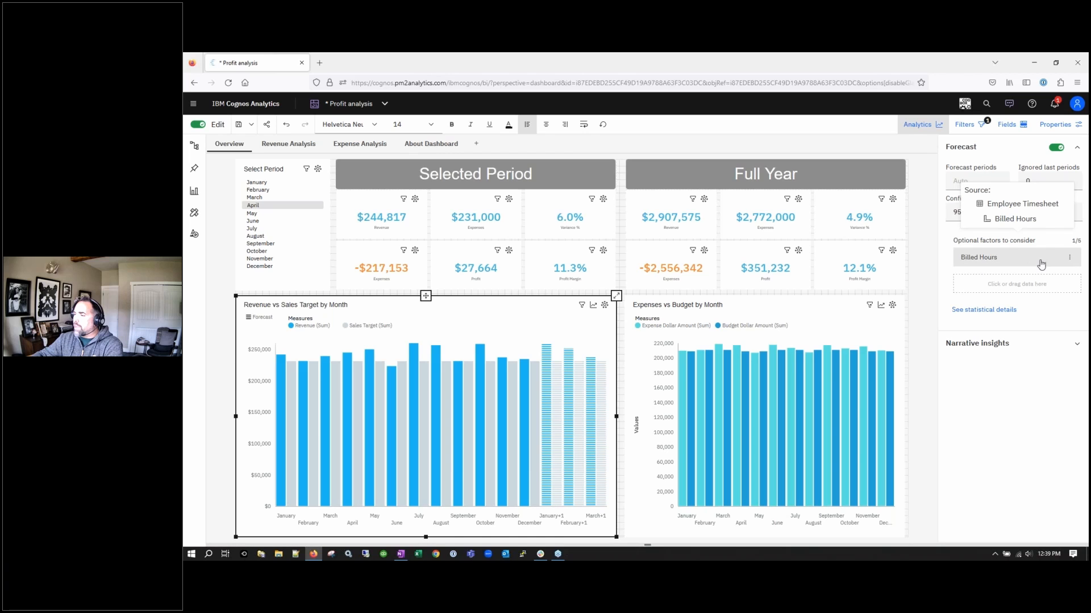
click(1016, 284)
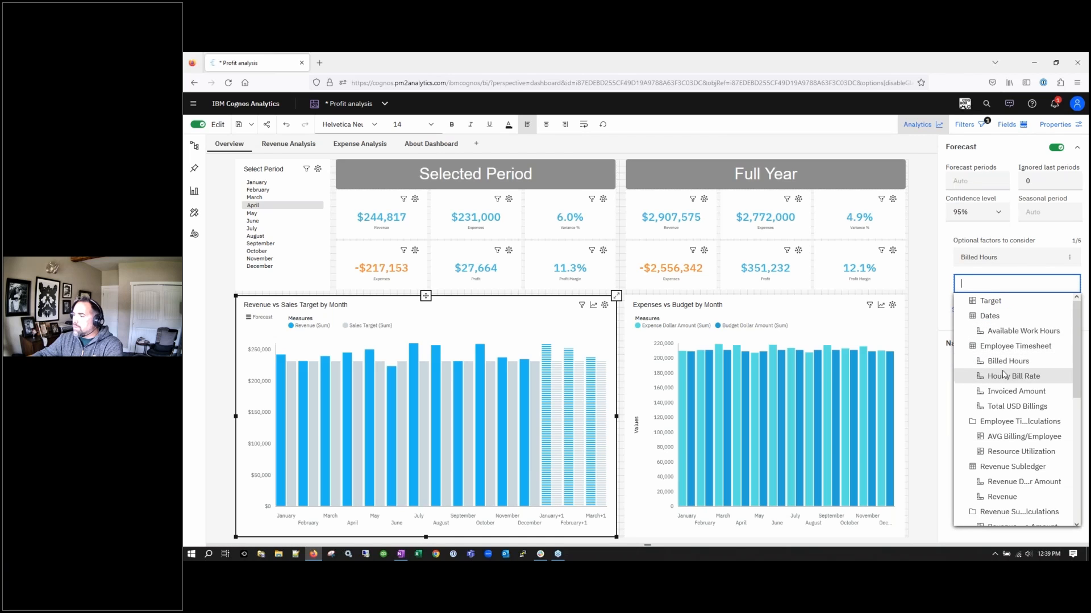
click(1004, 392)
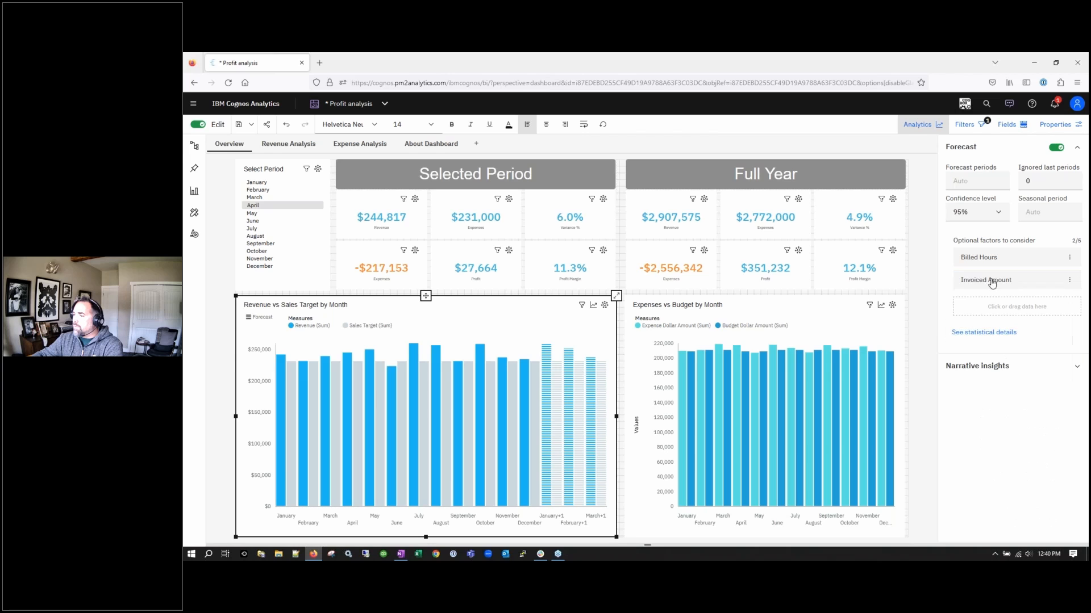
Show the statistical forecast details for Revenue (Sum), with 37.73% accuracy and error and model-fit measures
click(995, 338)
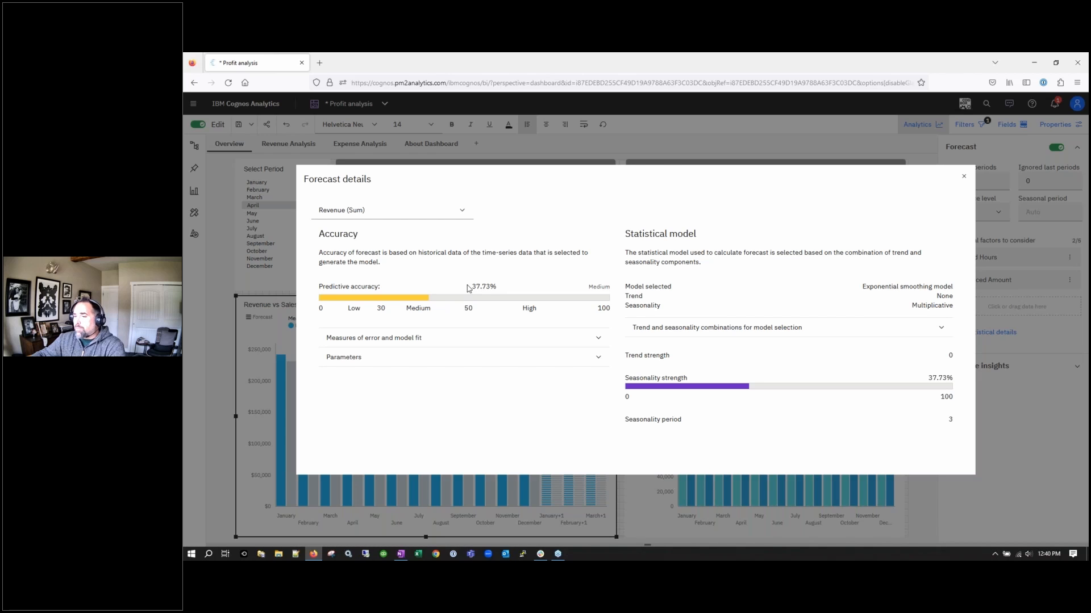
key(ctrl)
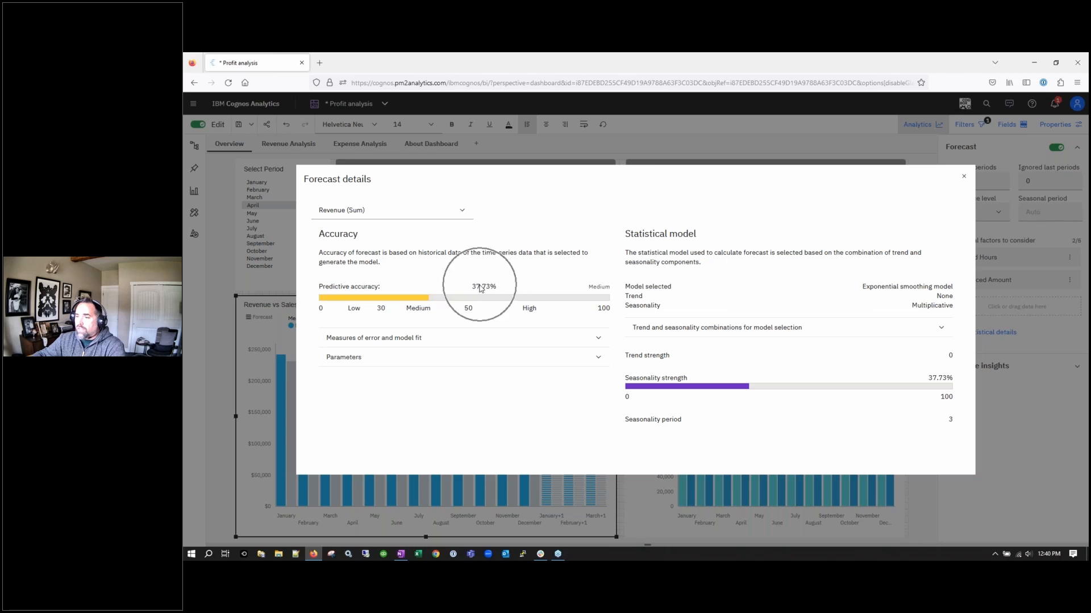
click(342, 211)
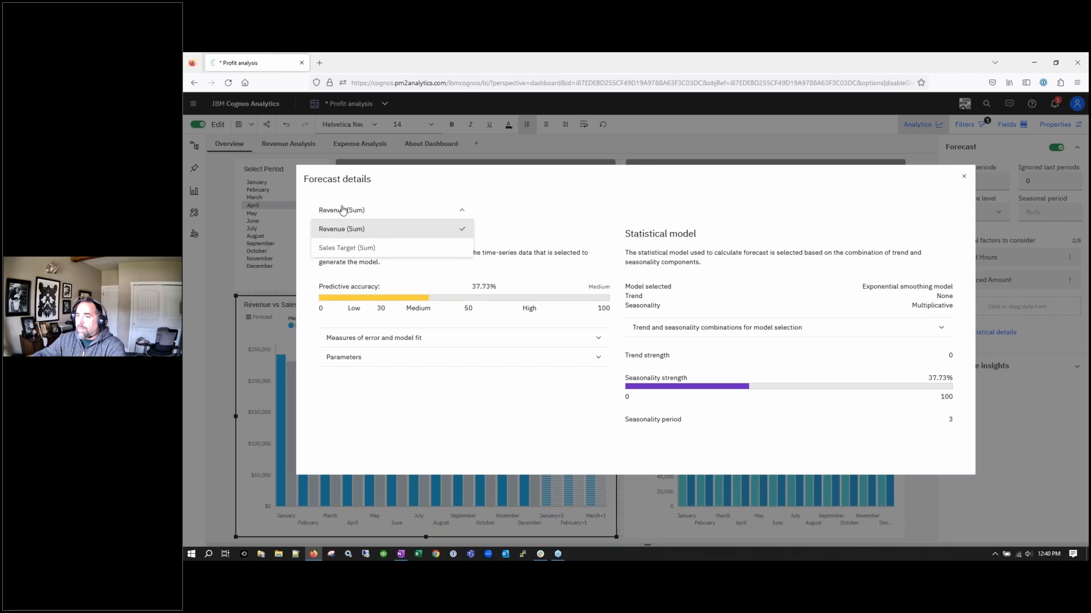
click(342, 210)
key(ctrl)
key(ctrl)
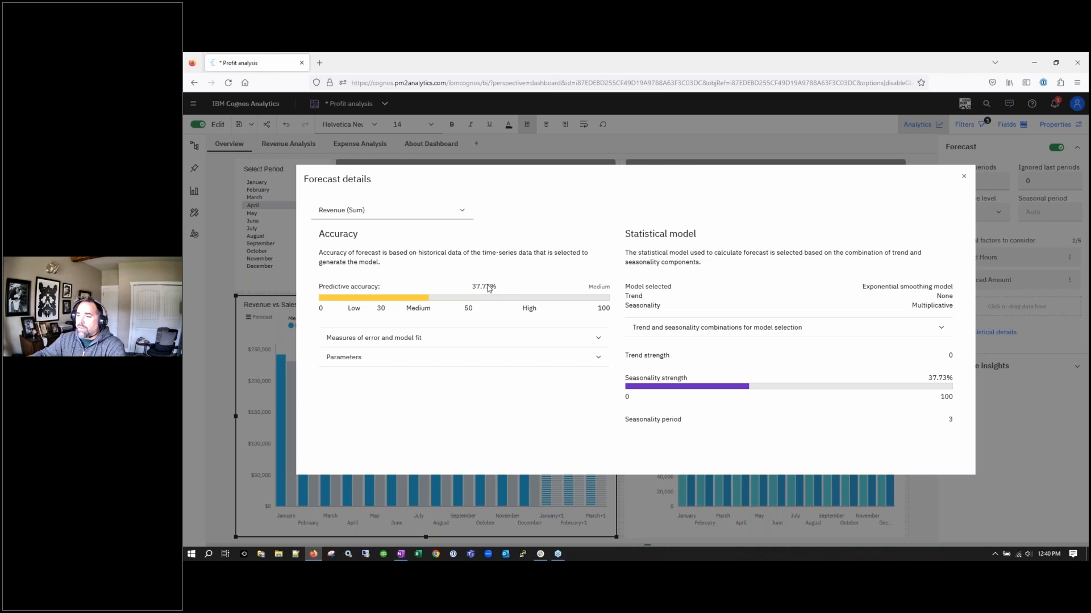
key(ctrl)
key(ctrl)
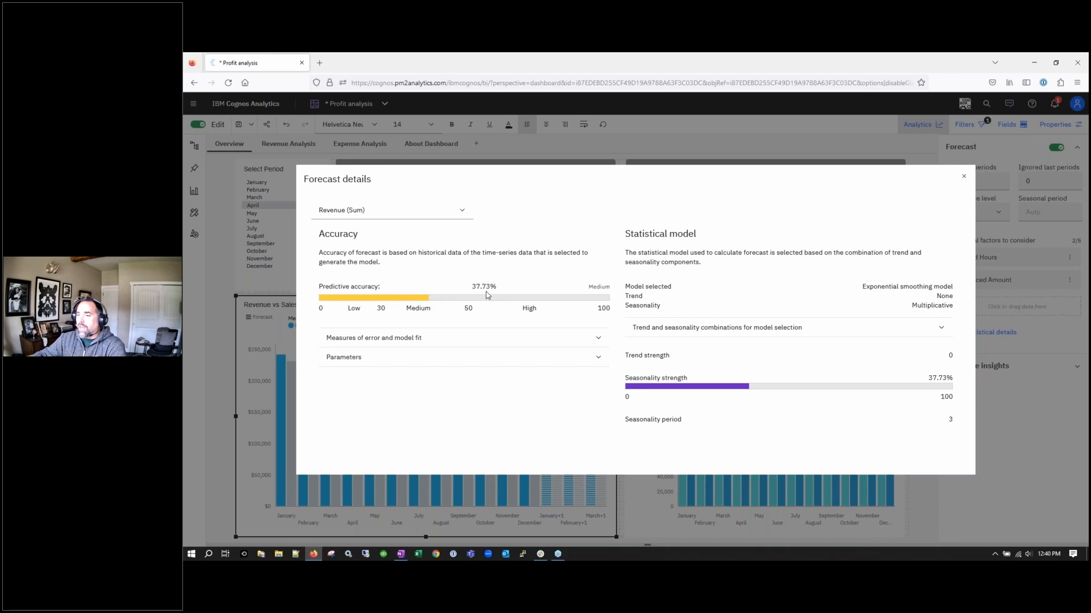
click(473, 341)
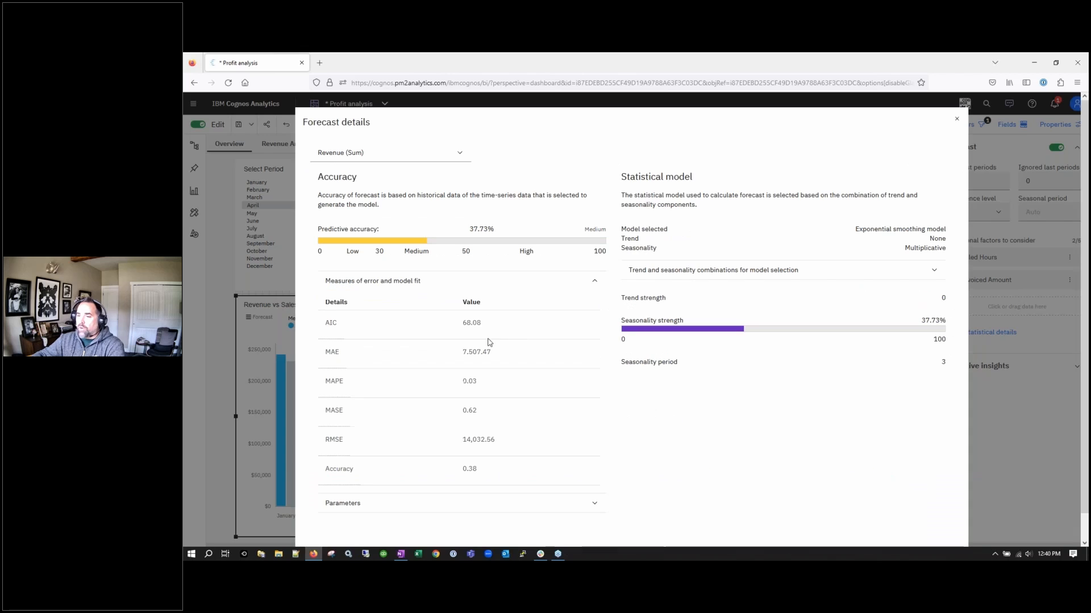
mouse_move(334, 327)
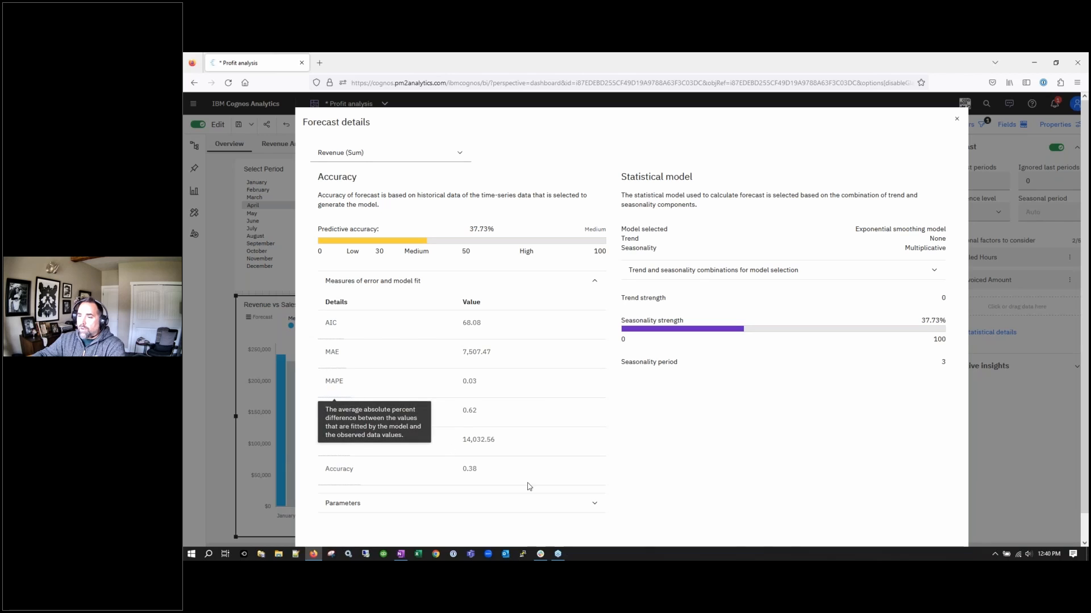
mouse_move(336, 416)
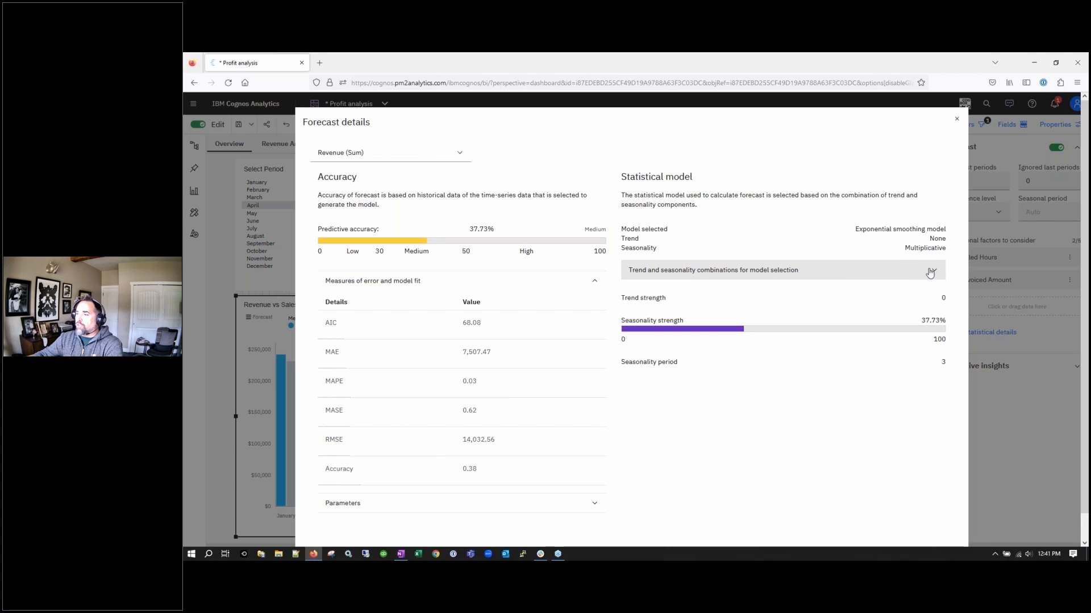
Expand the trend and seasonality combinations table (trend 0, seasonality 37.73%, period 3) and scroll through it
click(929, 271)
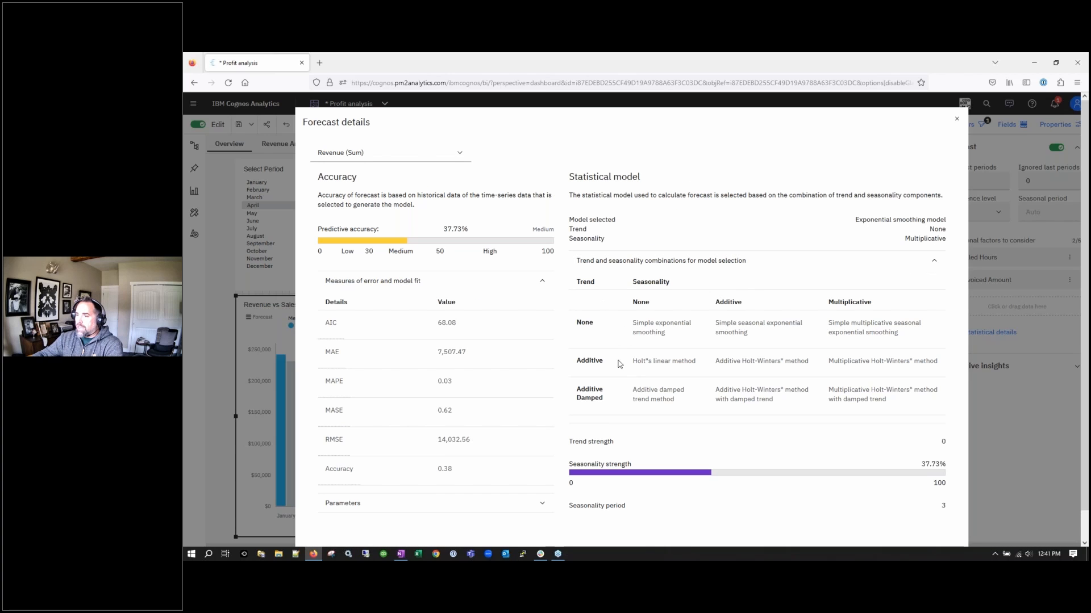
scroll(761, 473, down, 1)
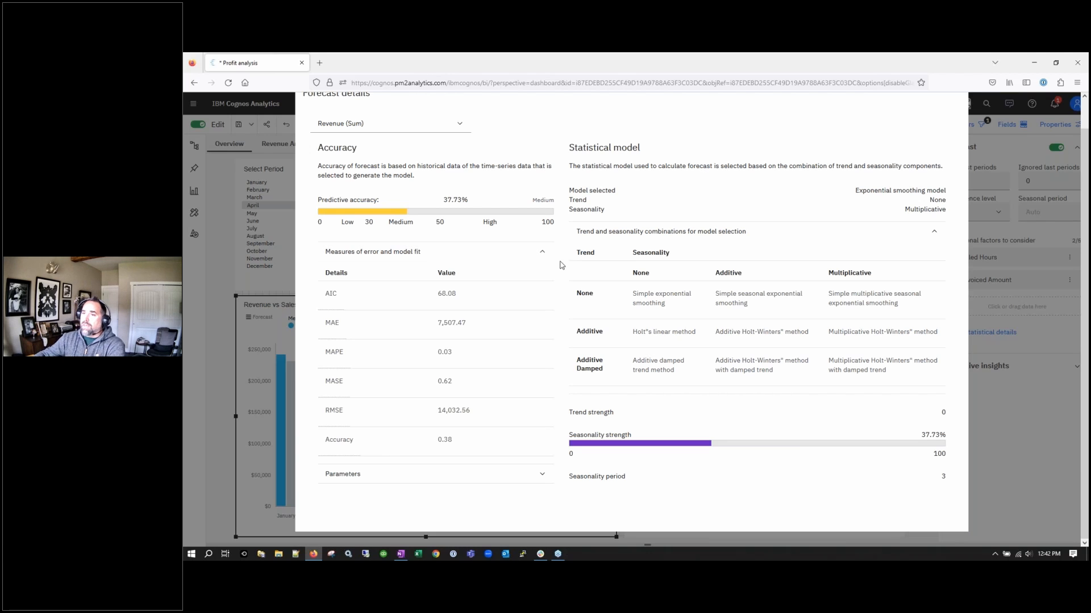
scroll(564, 279, up, 1)
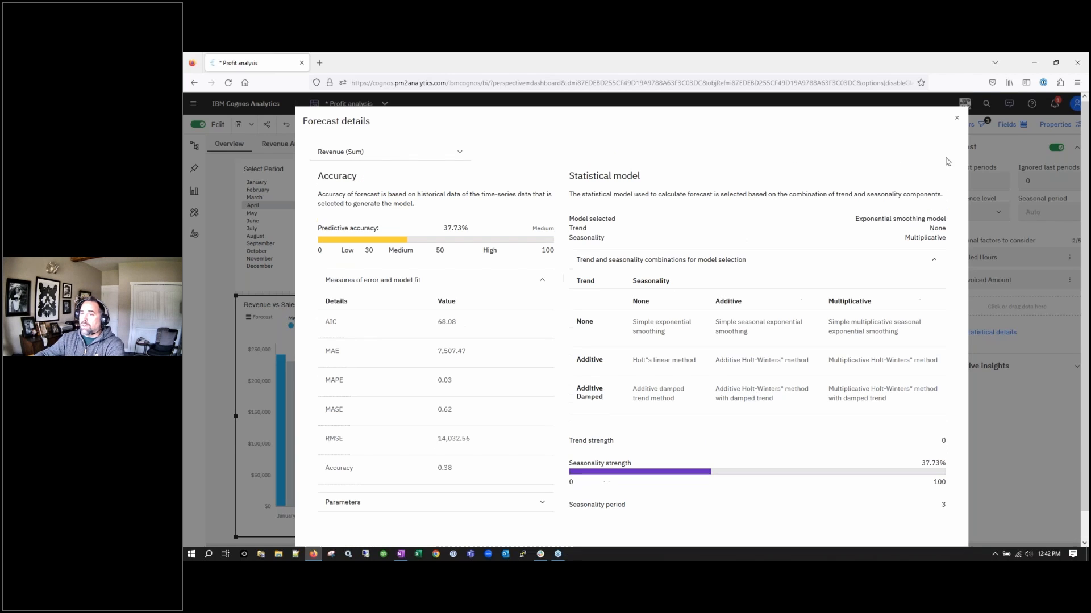
Close the forecast details, browse the Recent items list, then return to the Team content folder
click(960, 117)
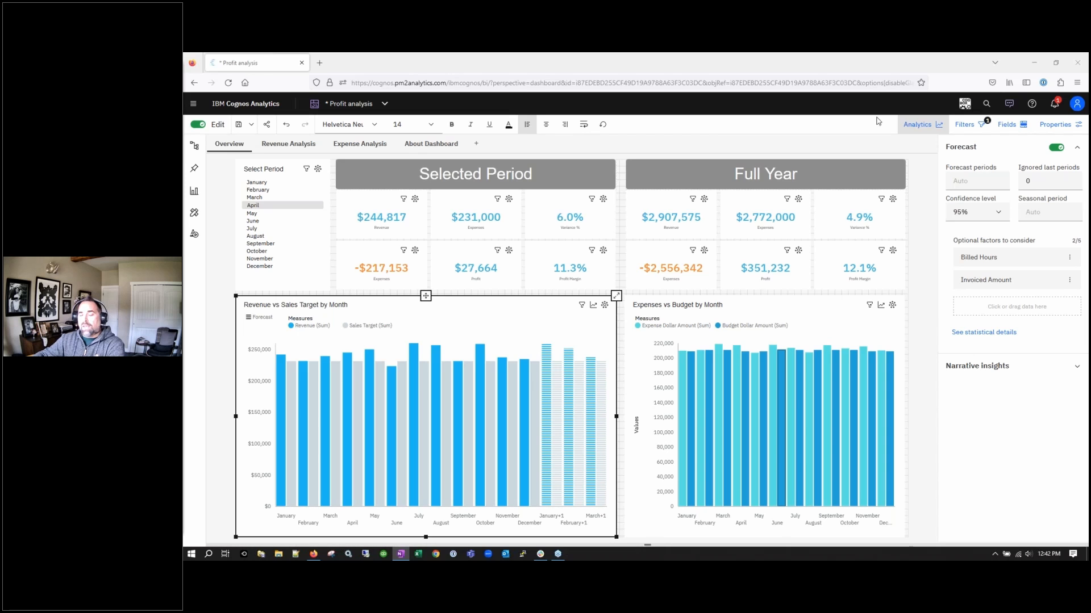
click(386, 104)
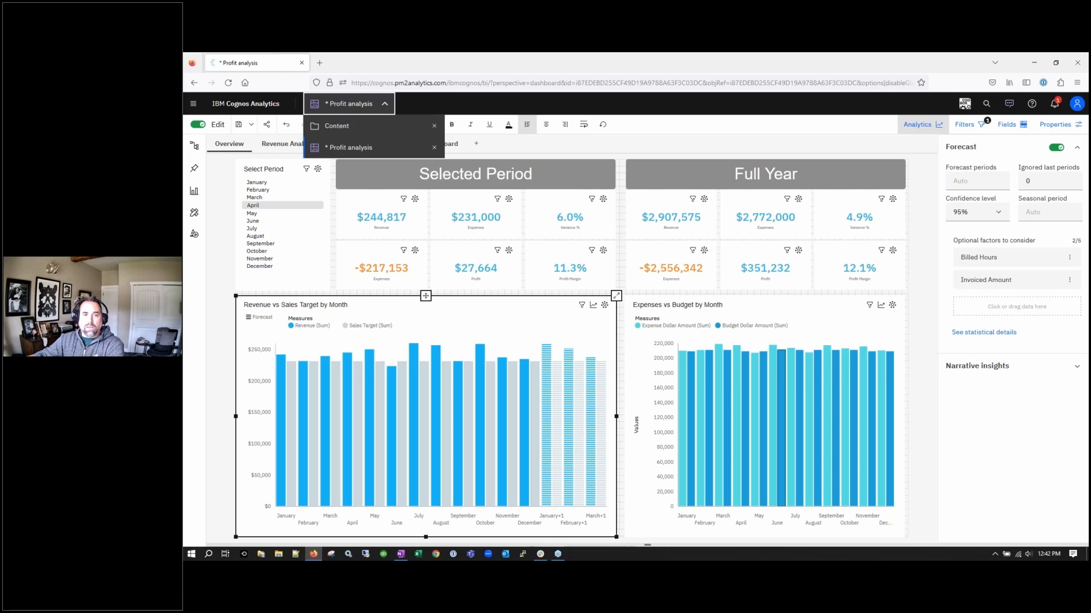
click(193, 103)
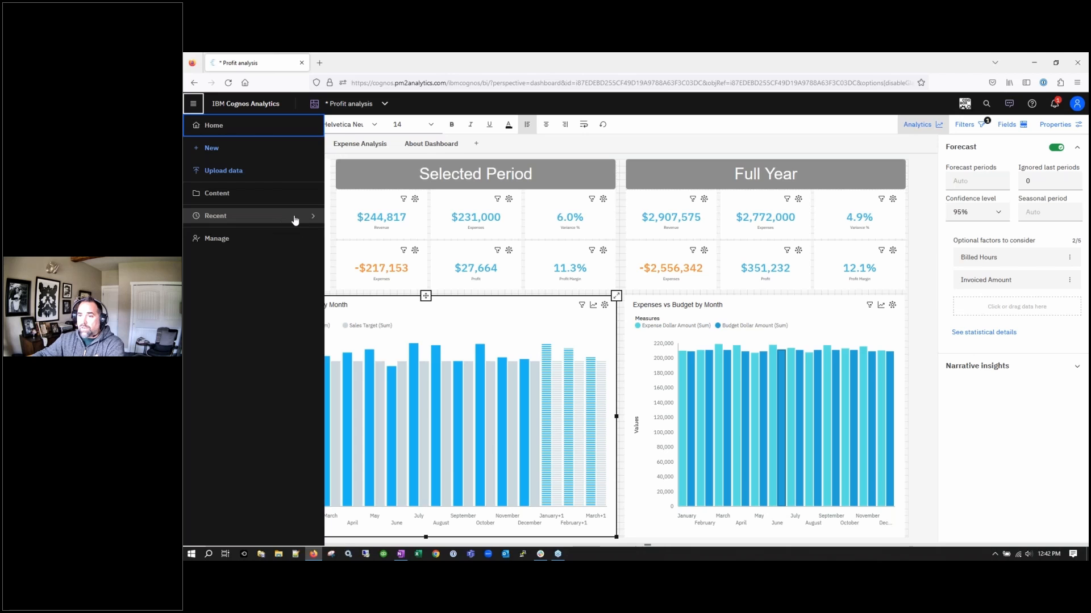
click(295, 220)
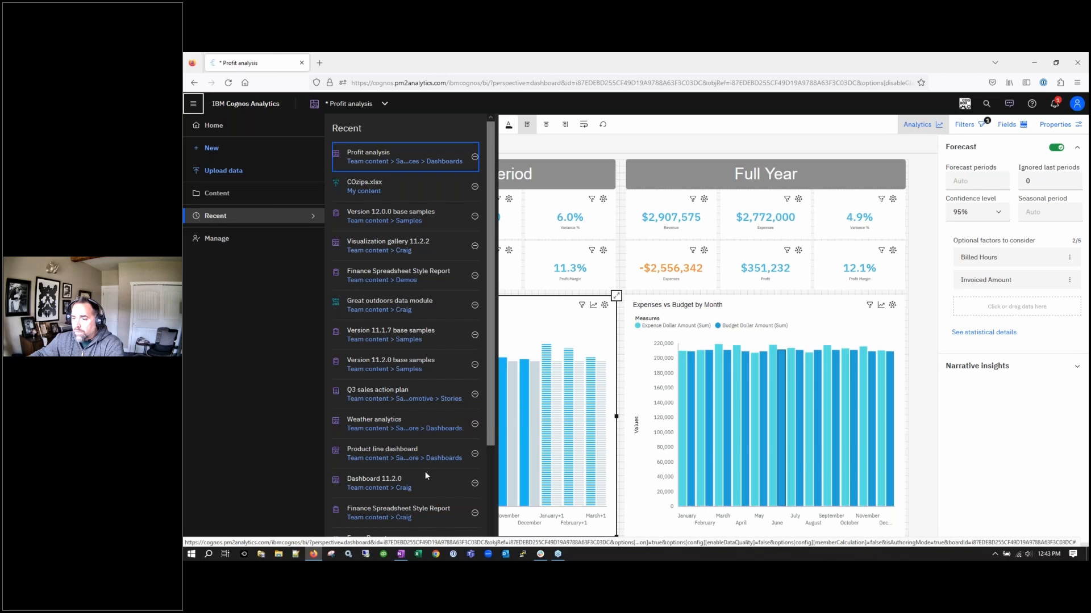
scroll(416, 497, down, 1)
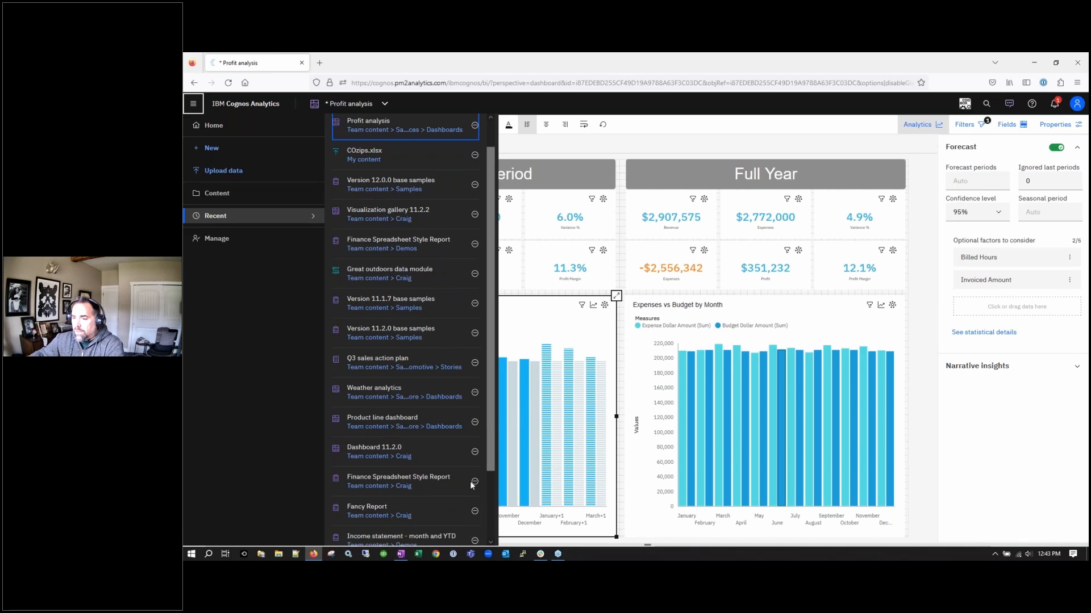
click(593, 445)
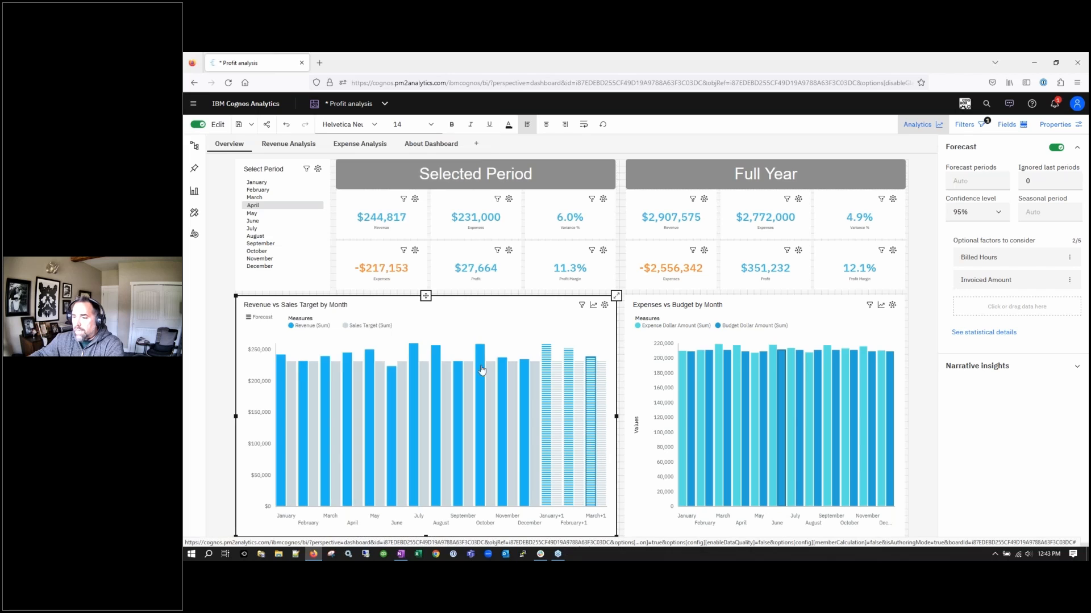
key(alt+Left)
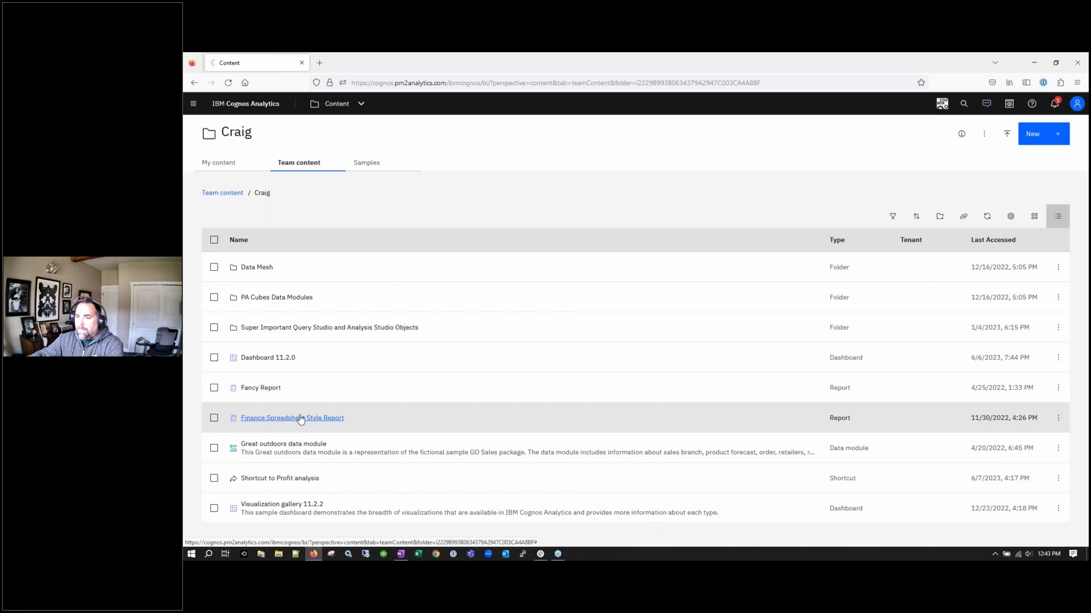
Open Finance Spreadsheet Style Report for editing and switch to its Parameters view
click(1058, 418)
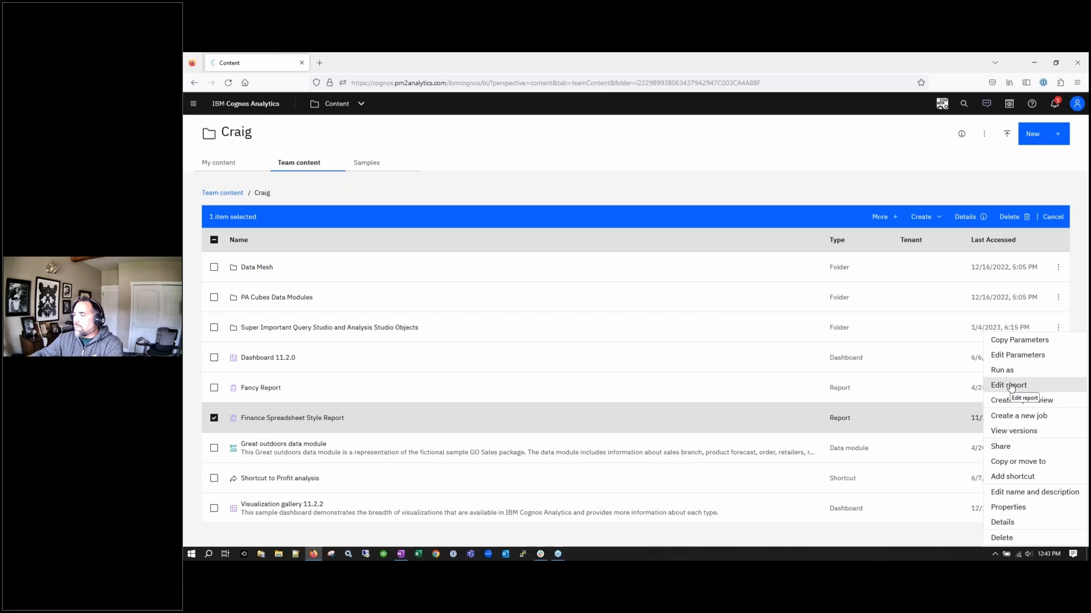
click(1018, 386)
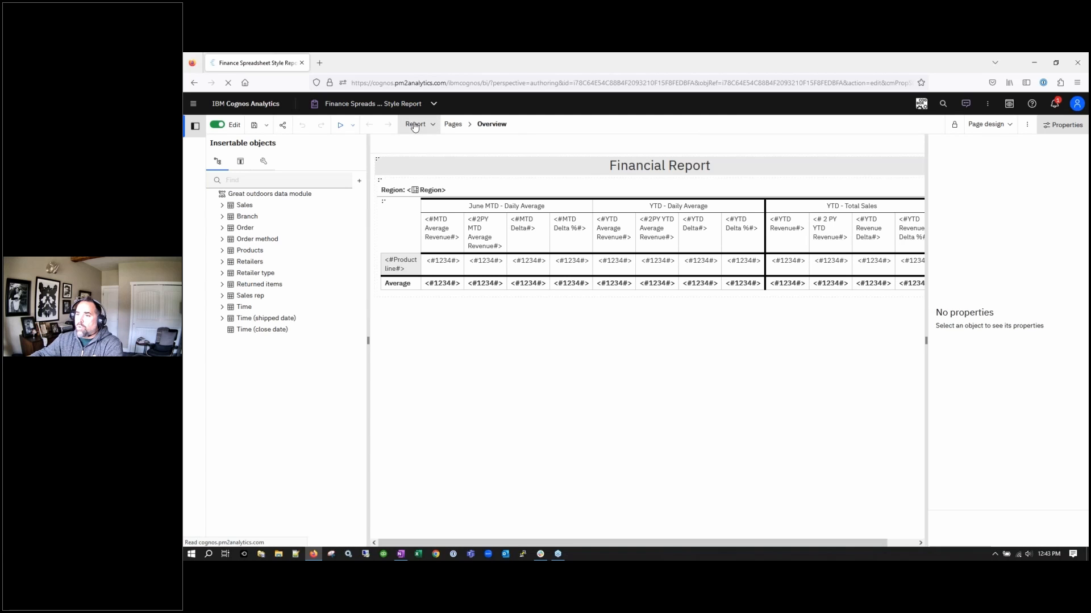
click(415, 125)
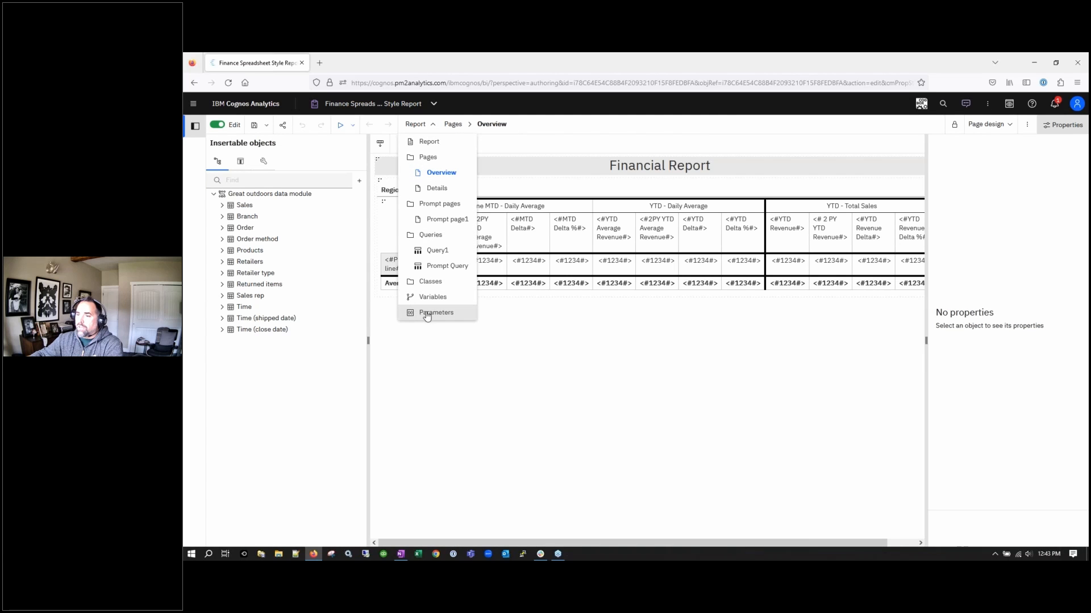
key(ctrl)
key(ctrl)
key(ctrl)
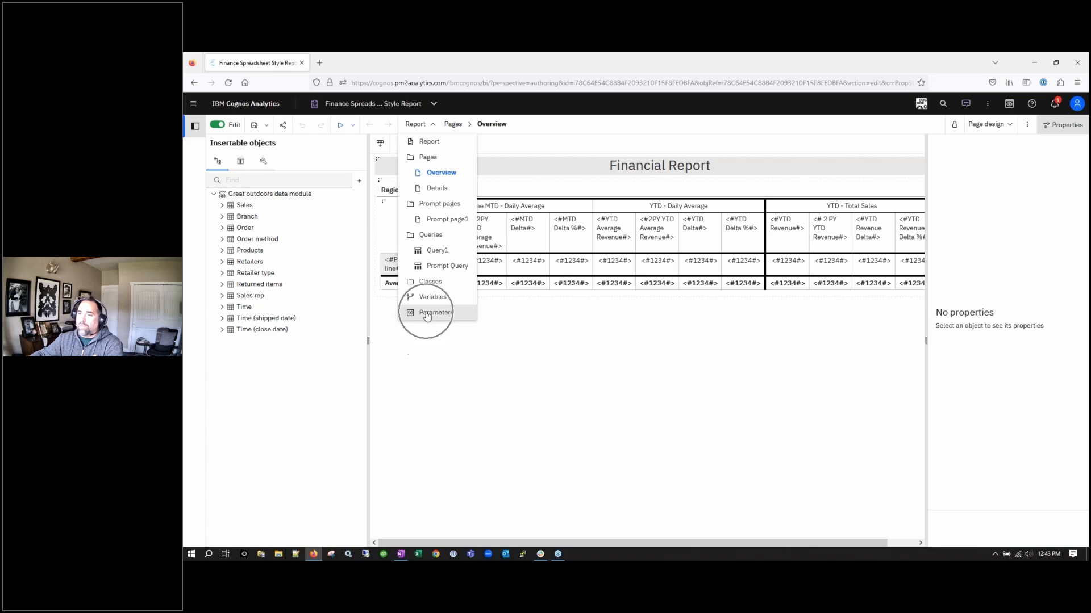
key(ctrl)
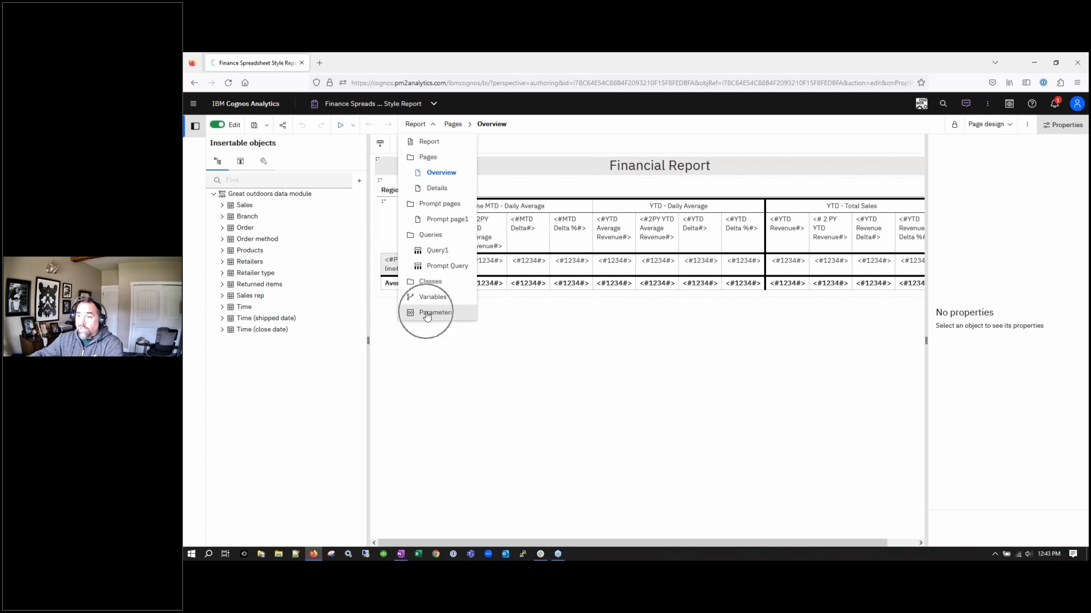
key(ctrl)
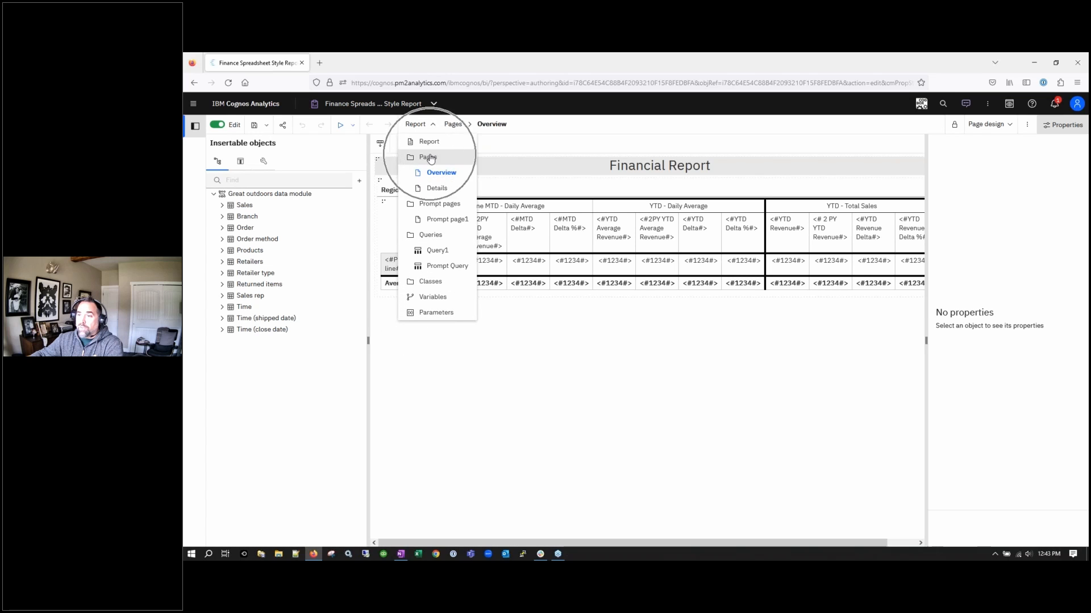
key(ctrl)
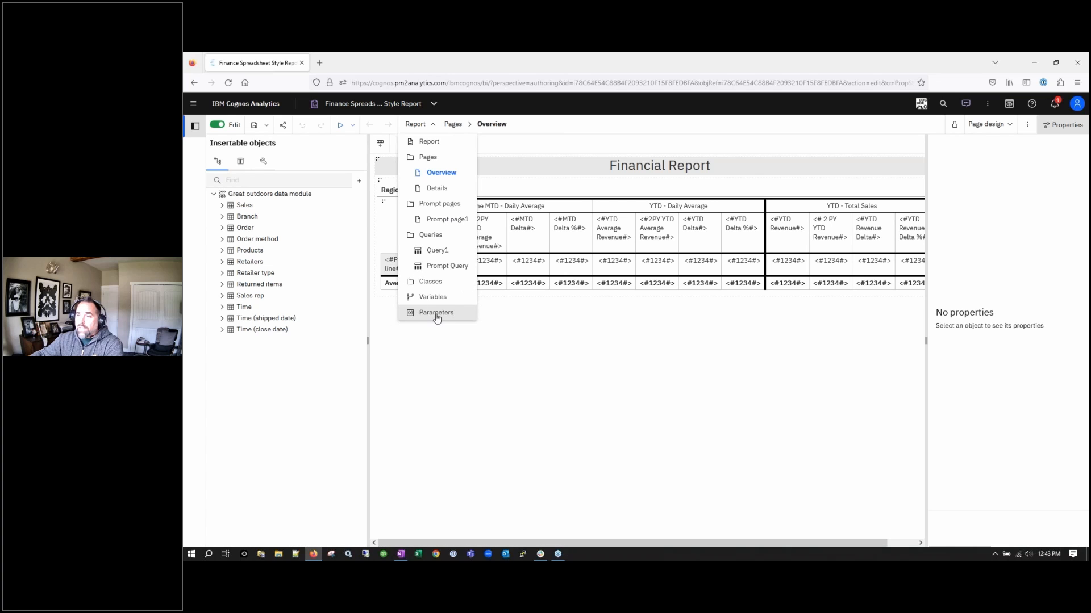
click(437, 314)
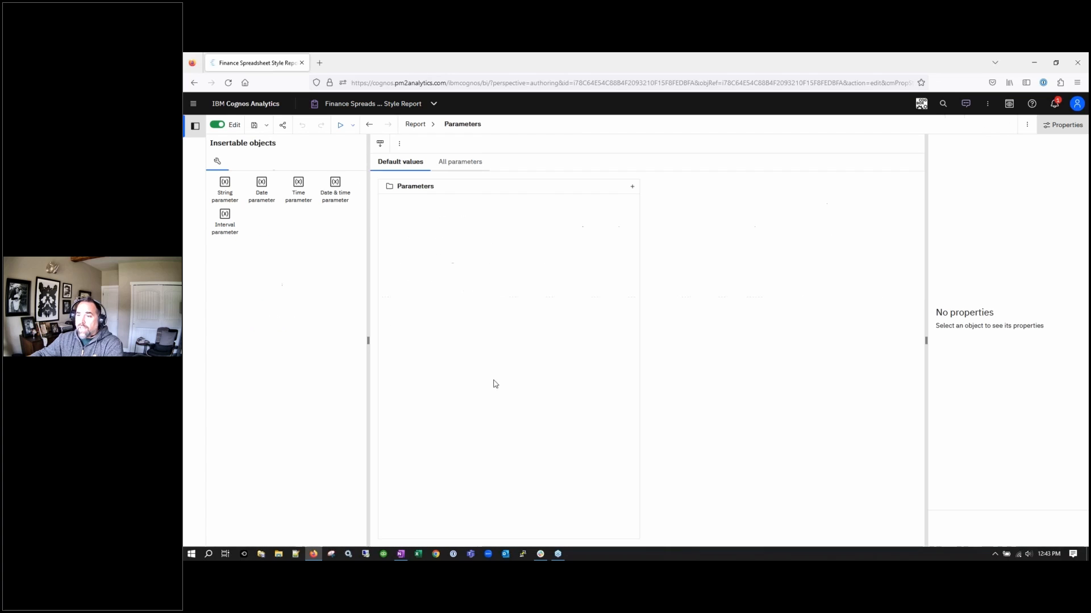
Add a String parameter named Parameter1 to the report's Parameters panel
click(462, 163)
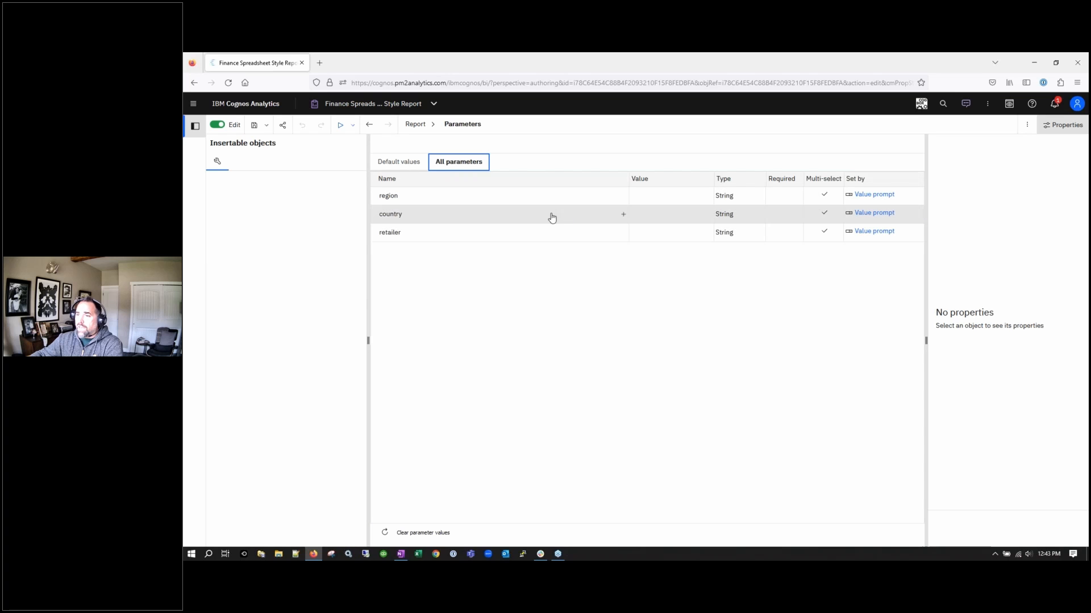
click(401, 164)
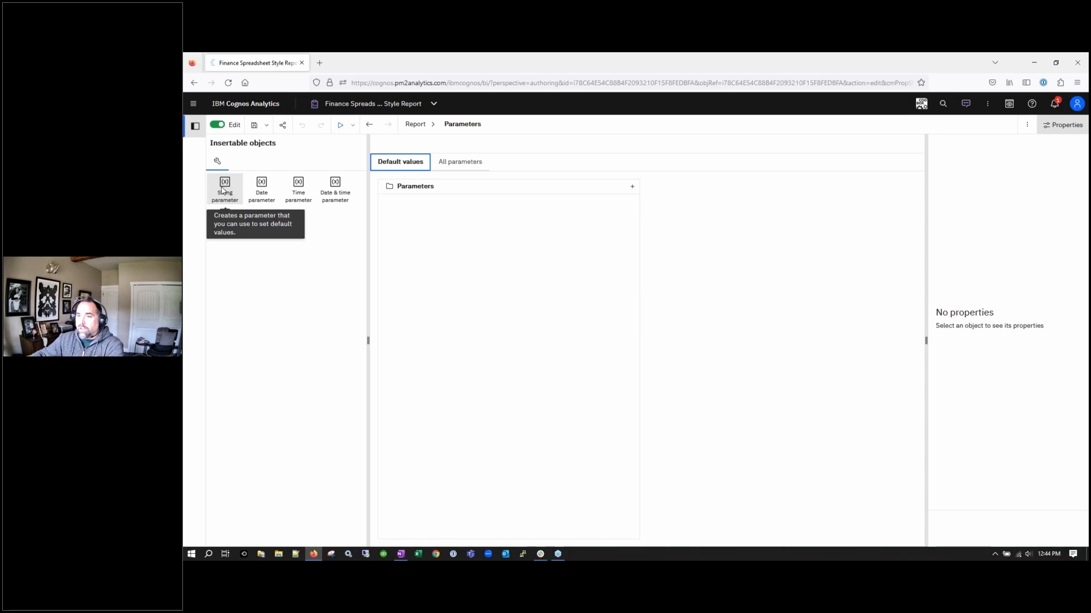
drag(222, 189, 398, 247)
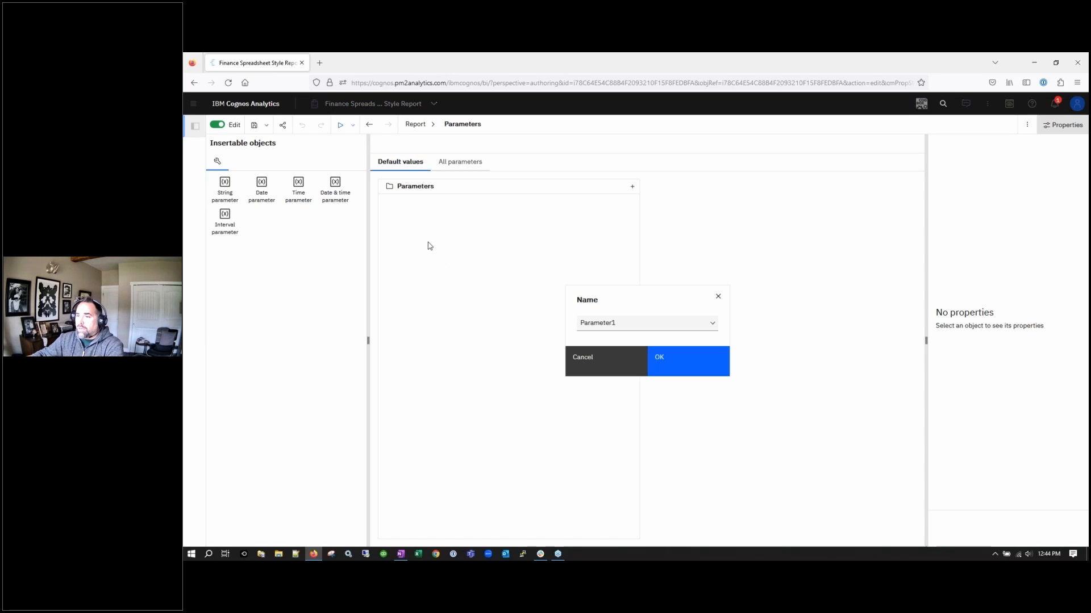
click(683, 362)
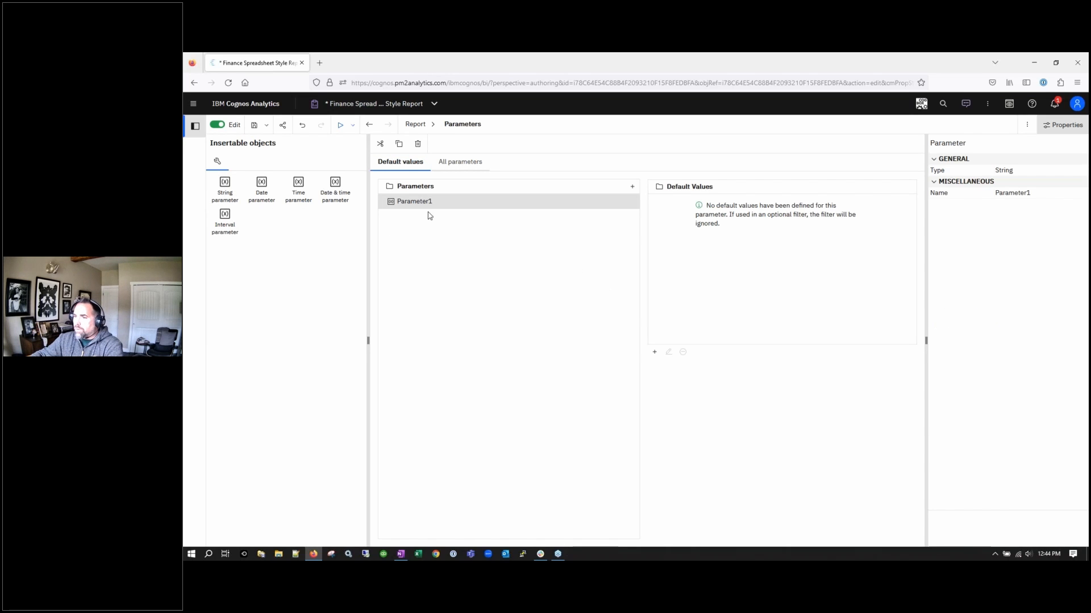
double_click(413, 205)
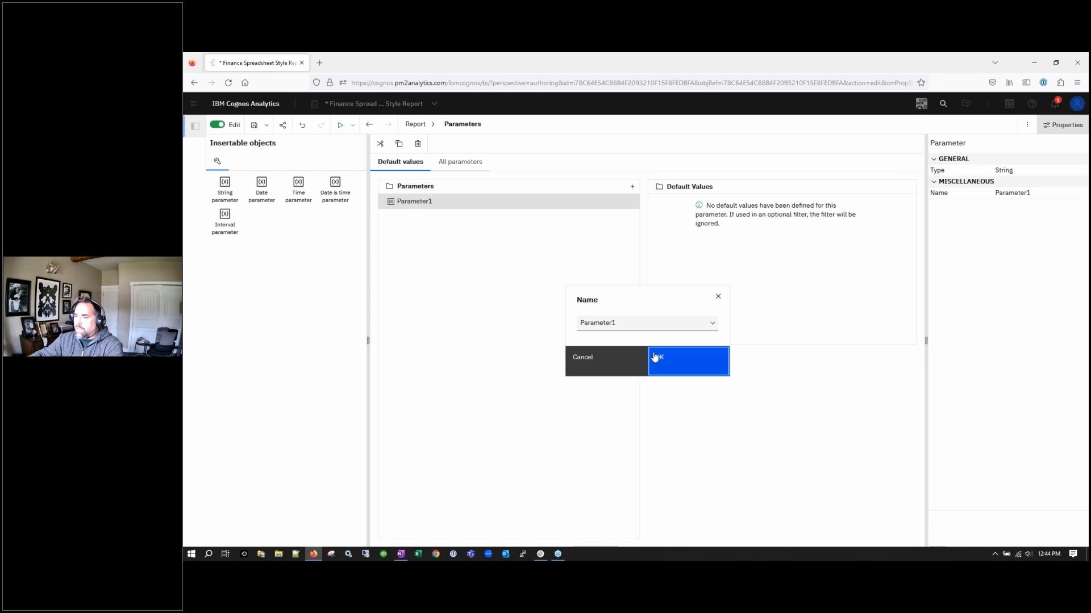
click(654, 356)
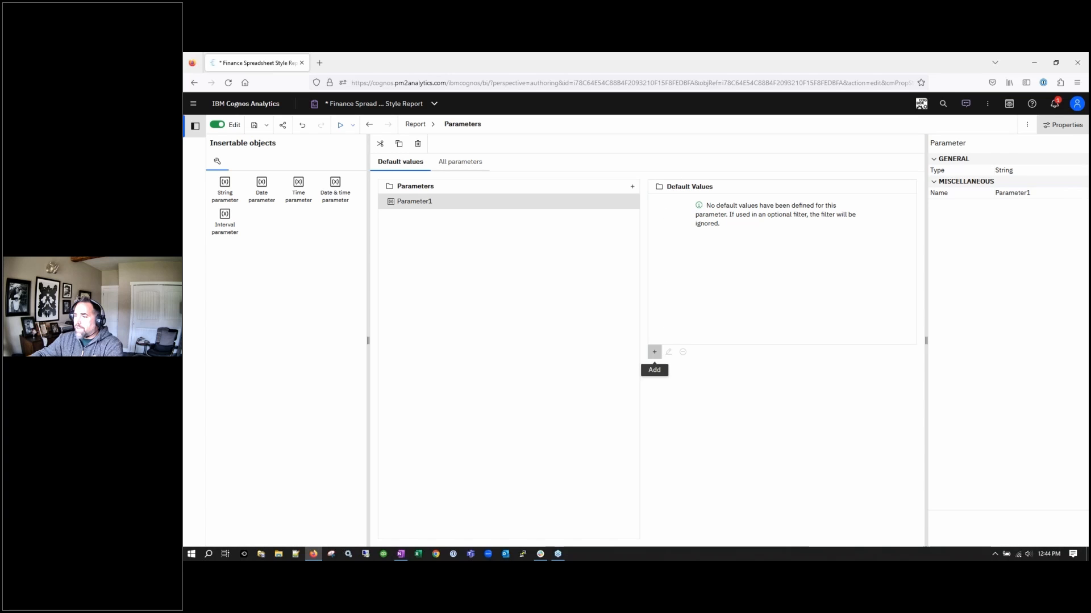
click(655, 352)
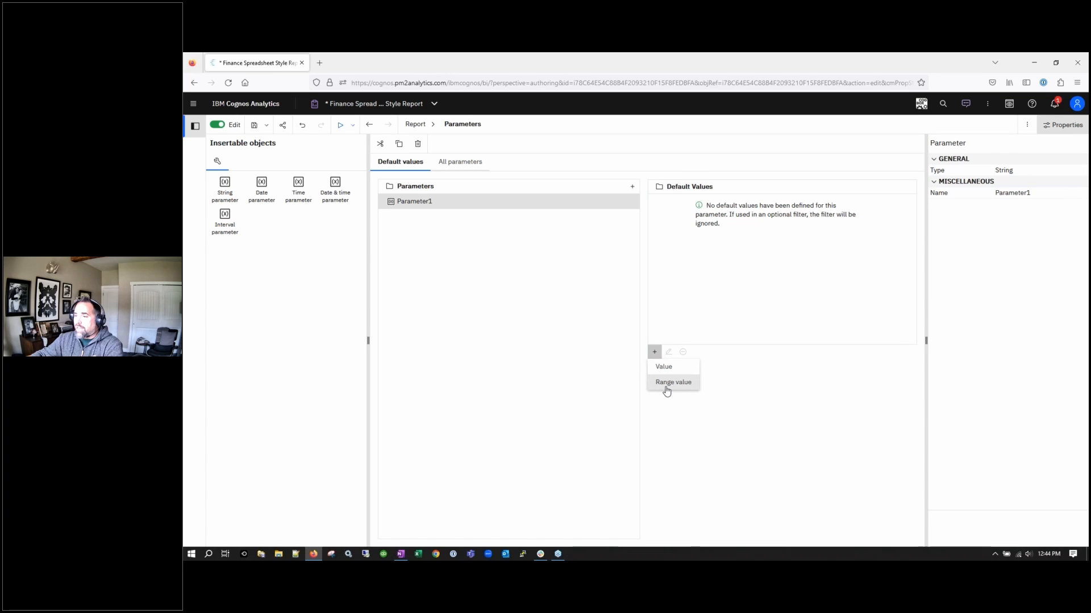
Start a single default value for Parameter1 based on the Prompt Query's Retailer property
click(664, 367)
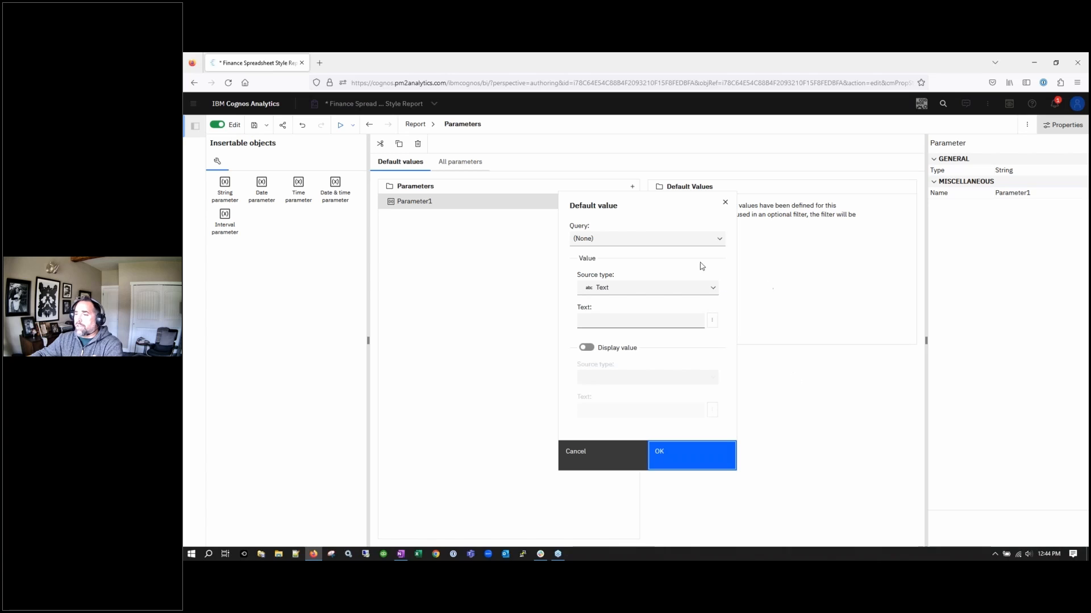
click(684, 242)
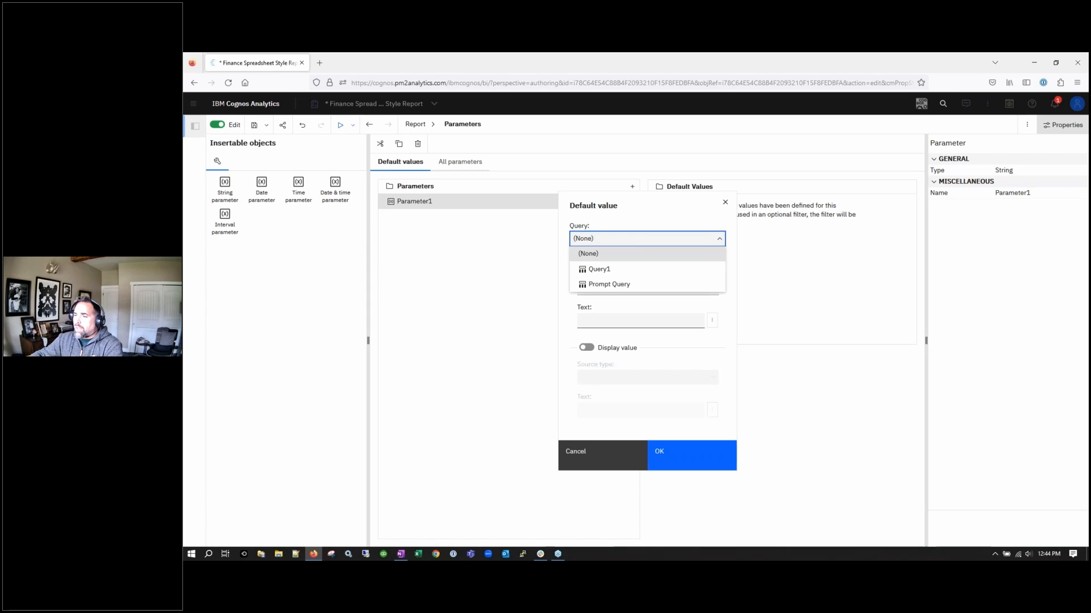
click(632, 286)
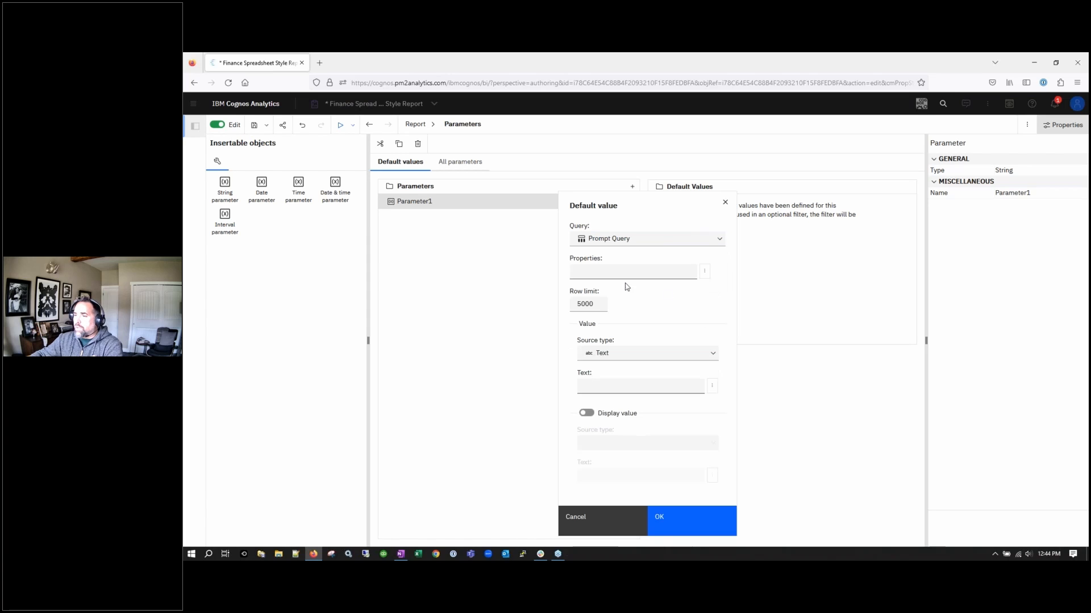
click(704, 272)
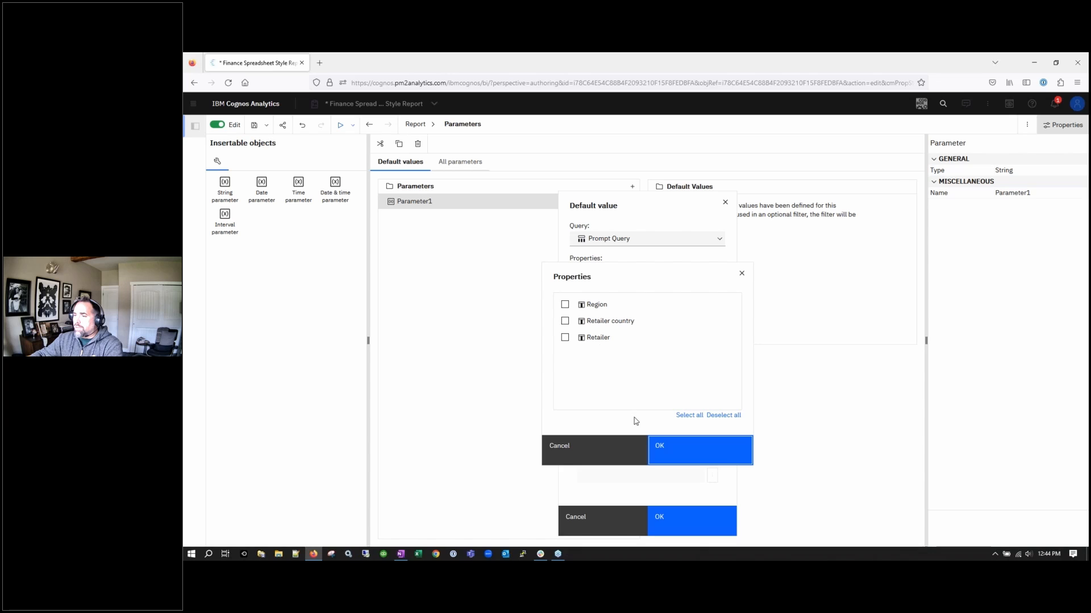
click(618, 447)
click(705, 271)
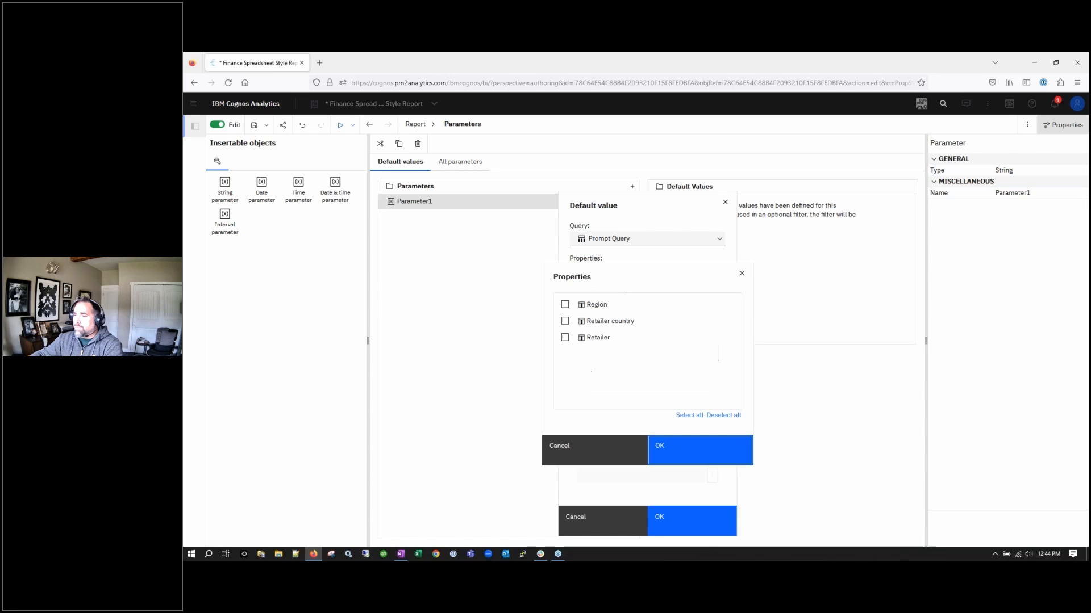
click(564, 338)
click(683, 458)
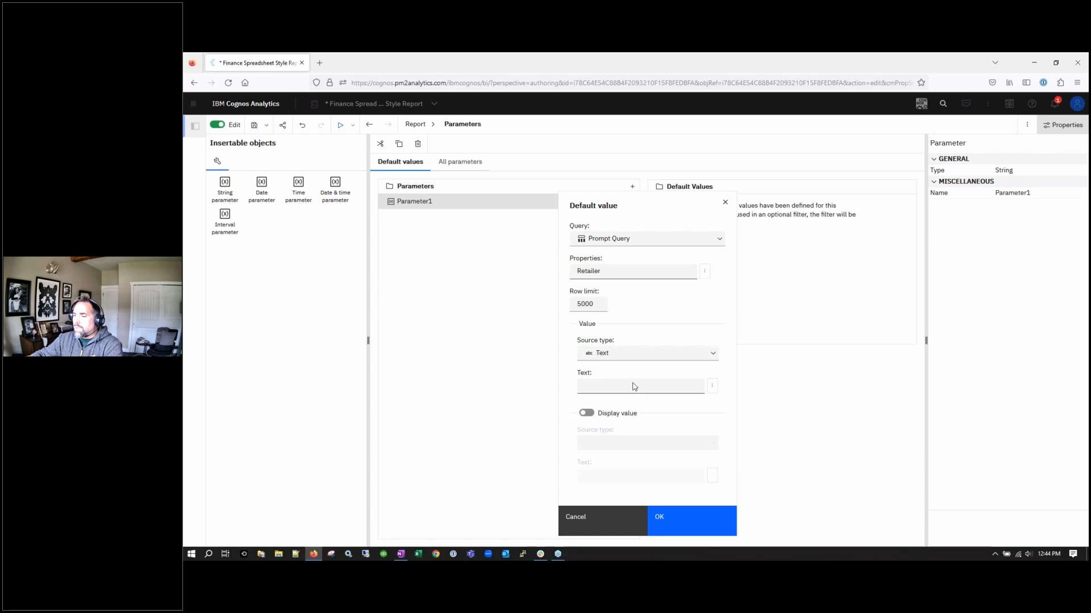
Switch the source type to Report expression, open its editor, then cancel both dialogs
click(642, 356)
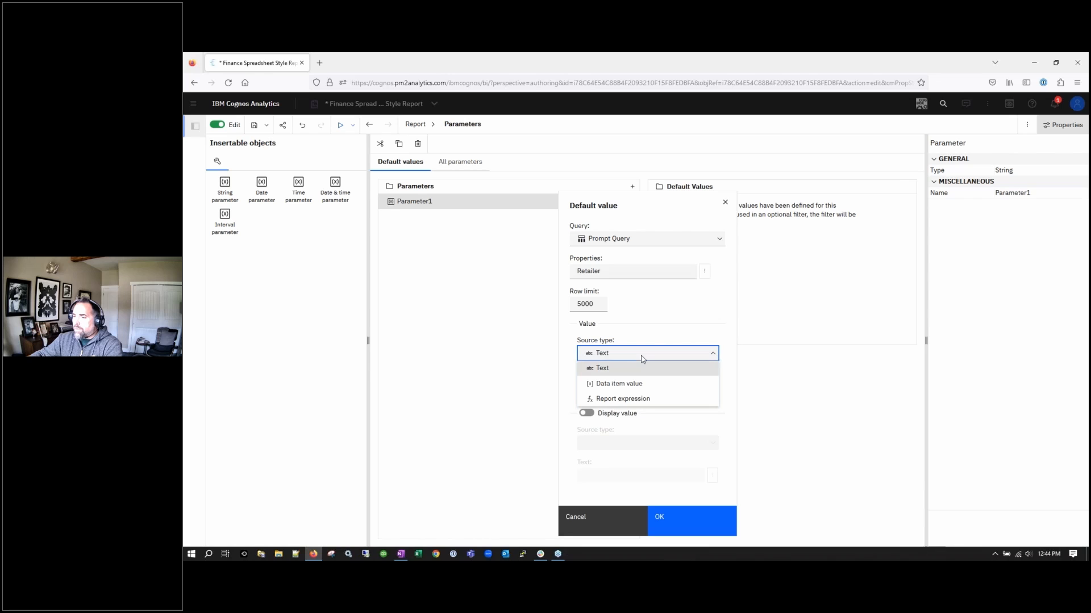
click(627, 399)
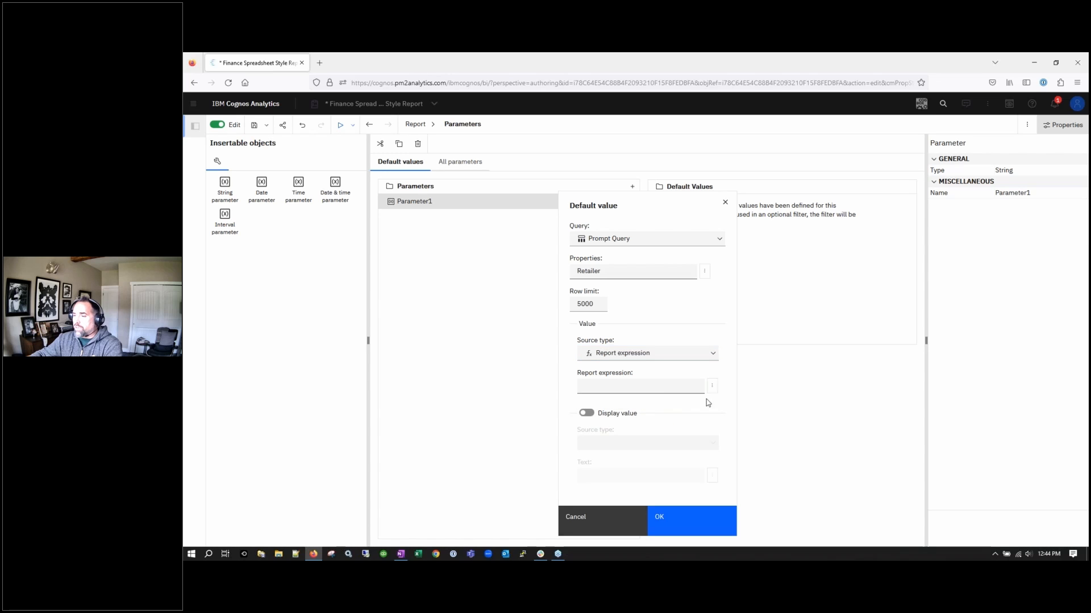
click(711, 385)
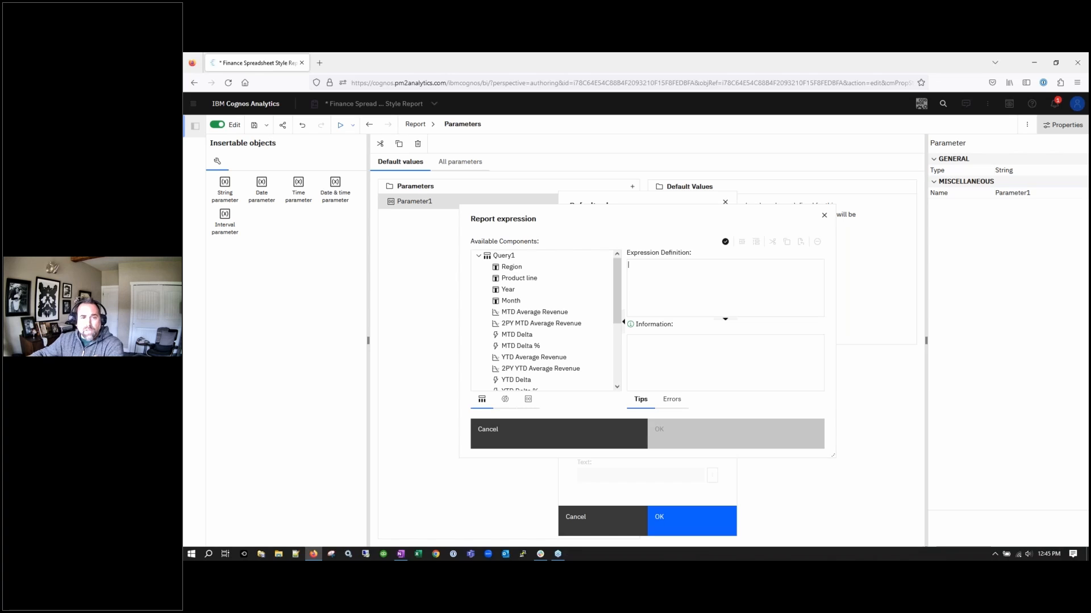
click(585, 441)
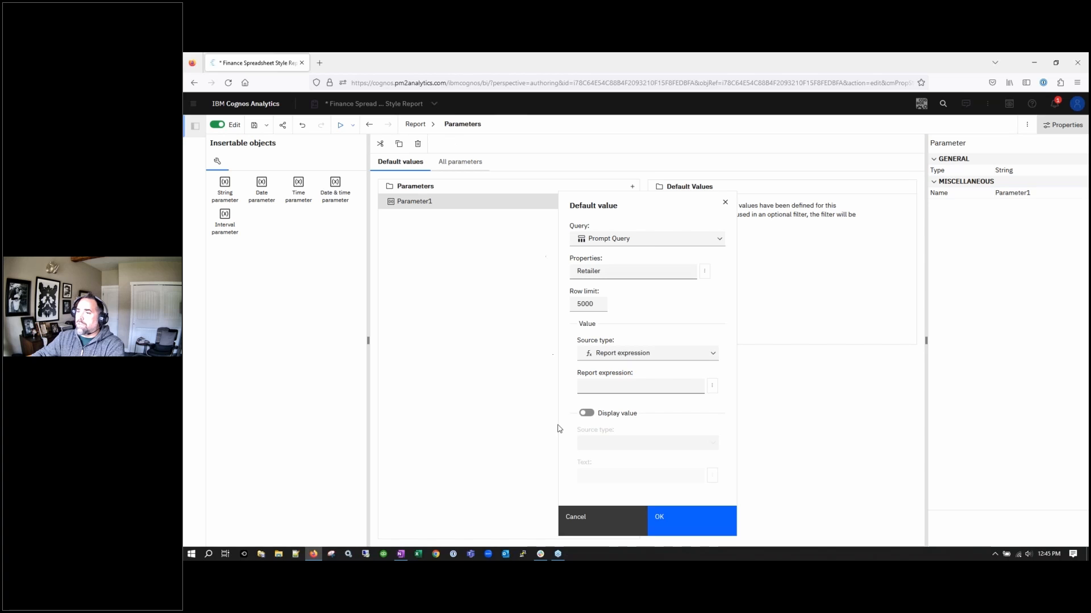
click(594, 524)
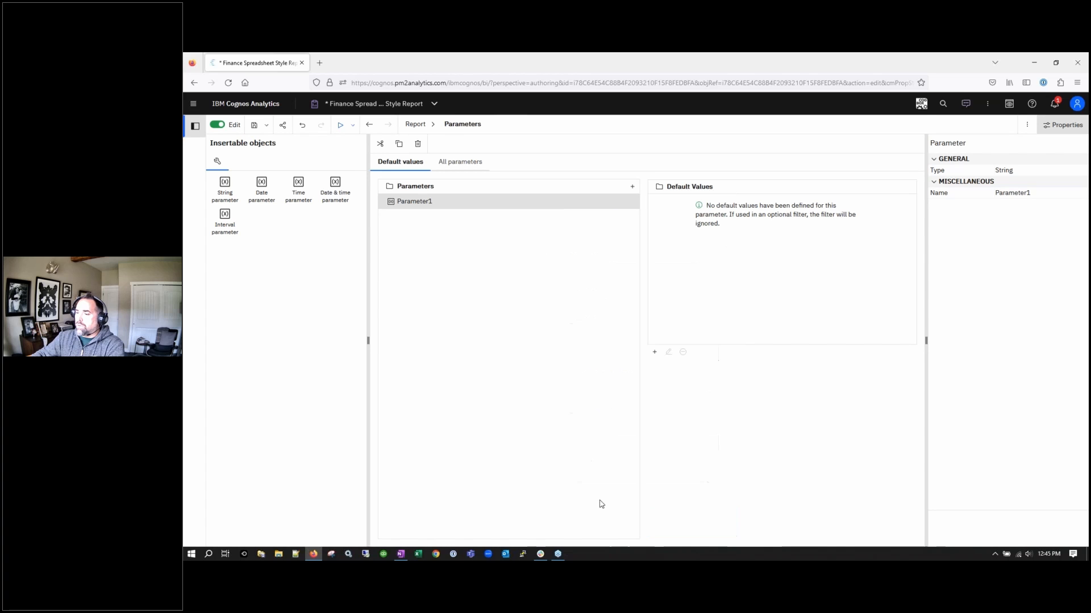
Go to Manage > Data server connections and start adding a new data server
click(193, 103)
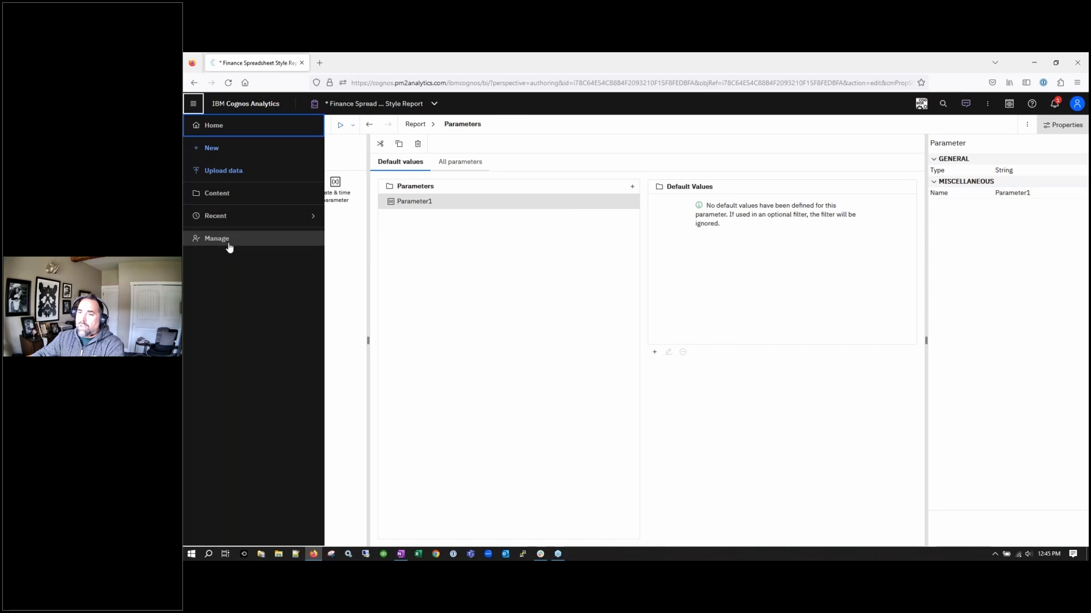
click(228, 247)
click(437, 308)
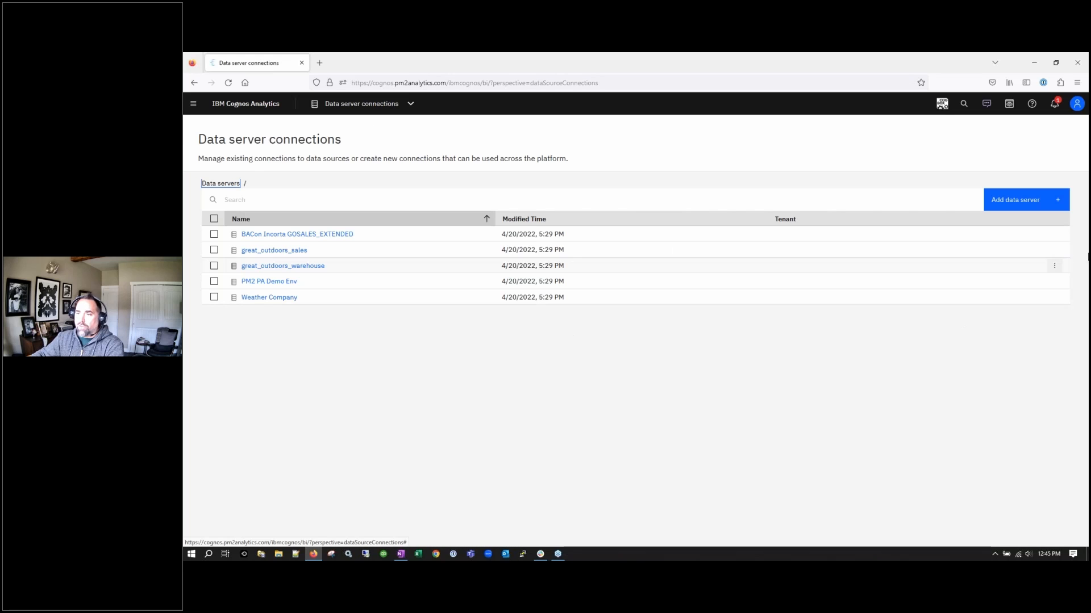
click(1017, 200)
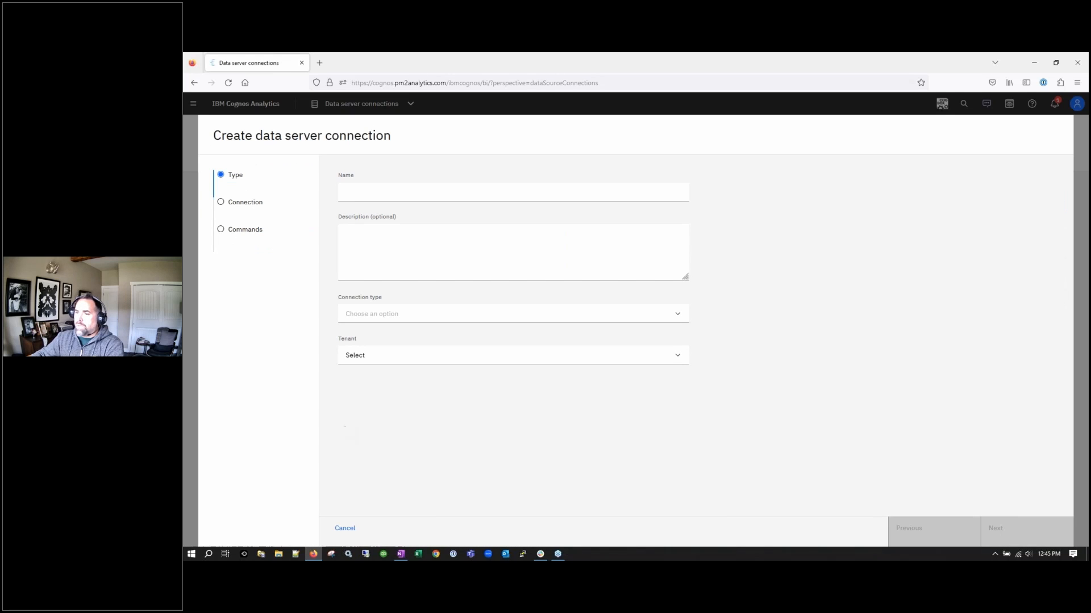
Browse the connection type list down to Snowflake, then cancel the new connection
click(441, 319)
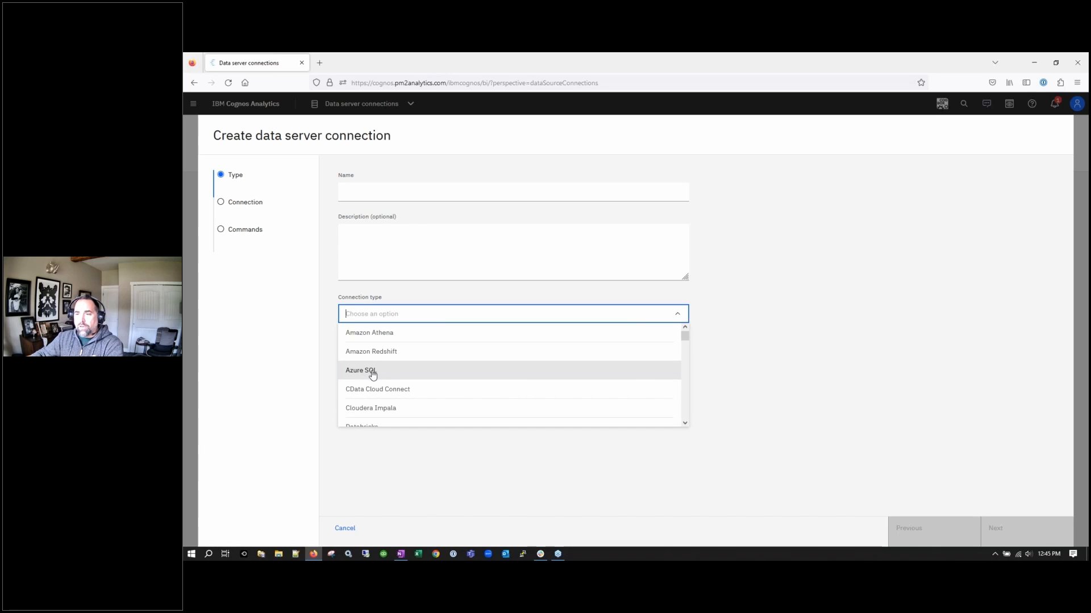
drag(684, 335, 686, 413)
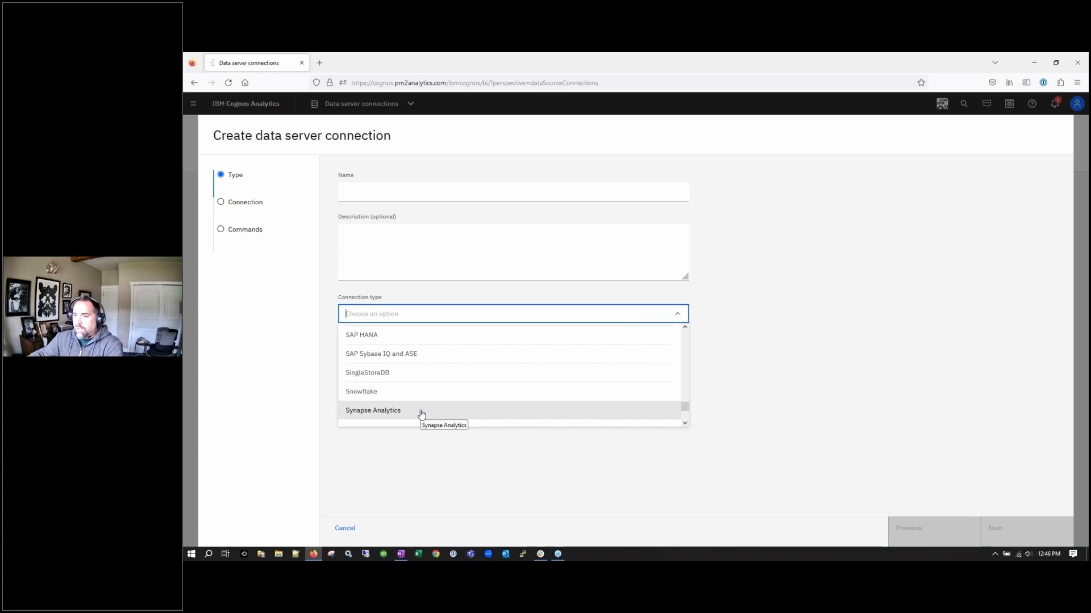
key(Up)
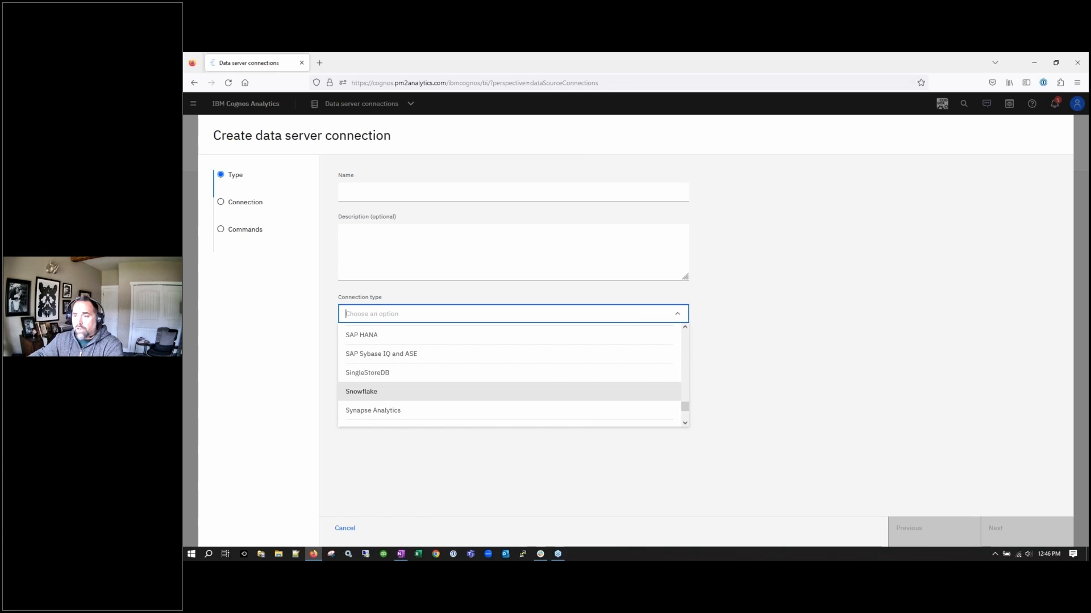
key(alt+Tab)
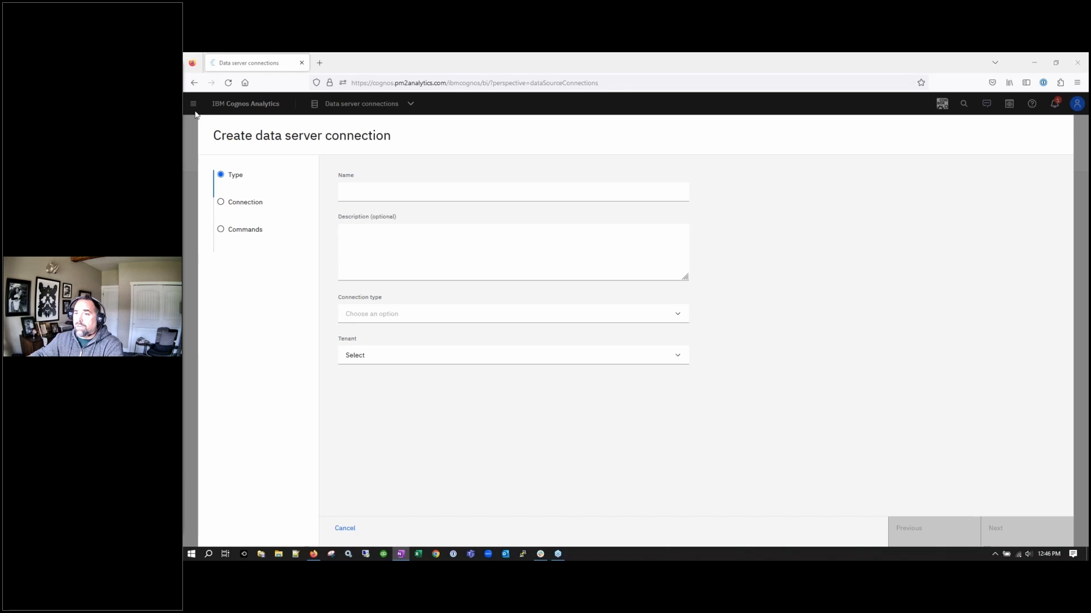
key(alt+Tab)
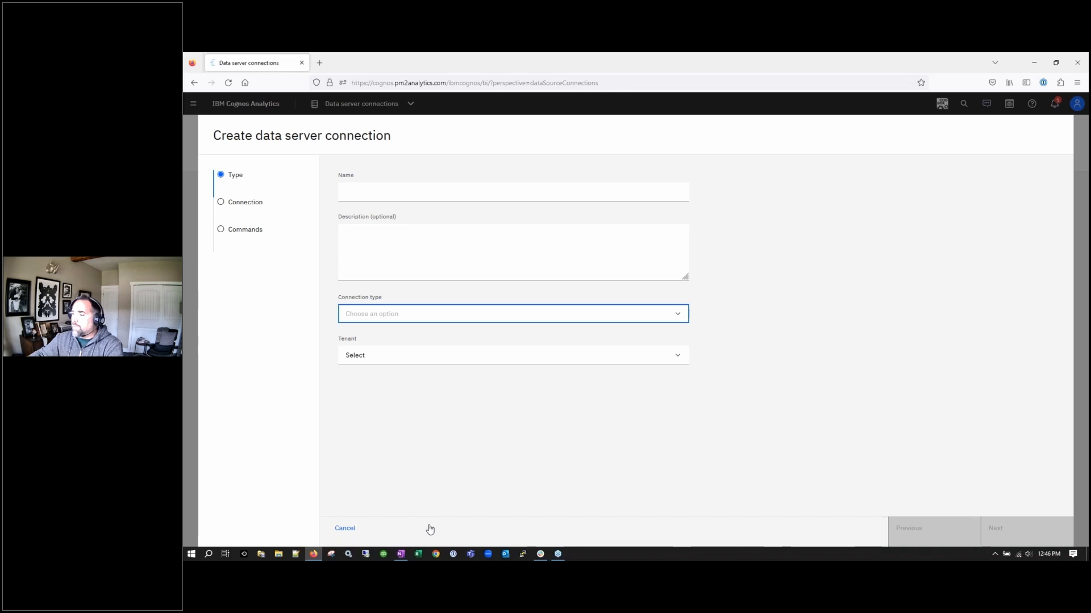
click(351, 529)
Go to Content, move up to the Team content root, and open the Samples folder
click(193, 103)
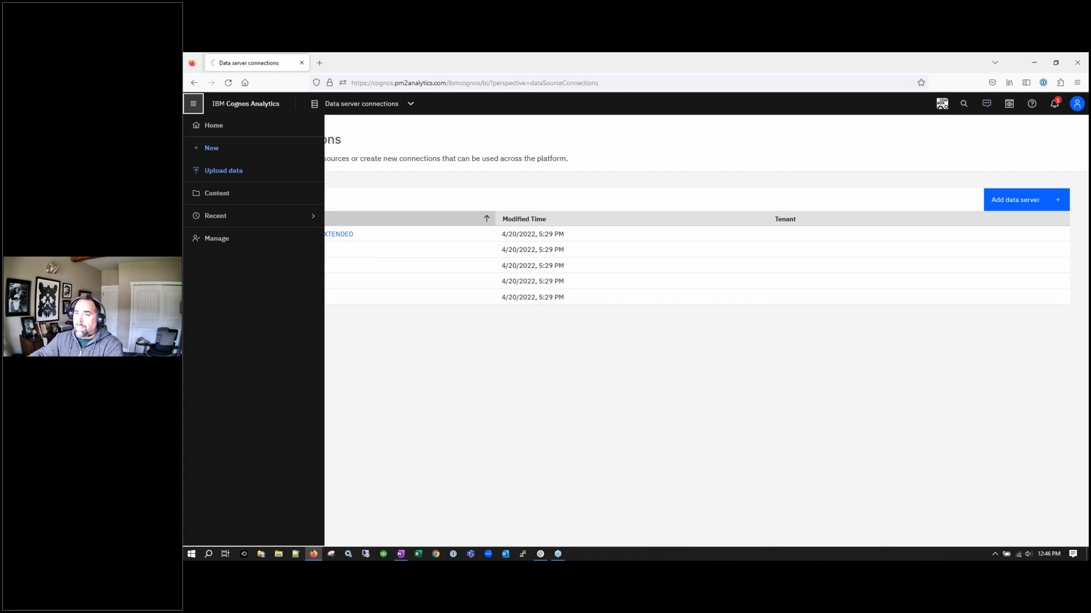
click(220, 193)
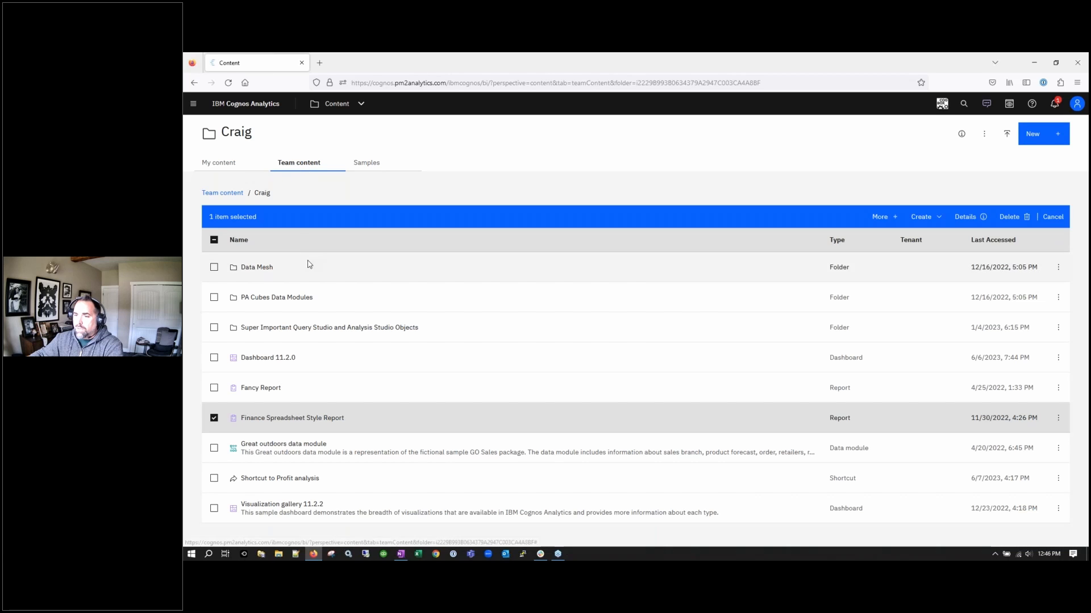
click(222, 193)
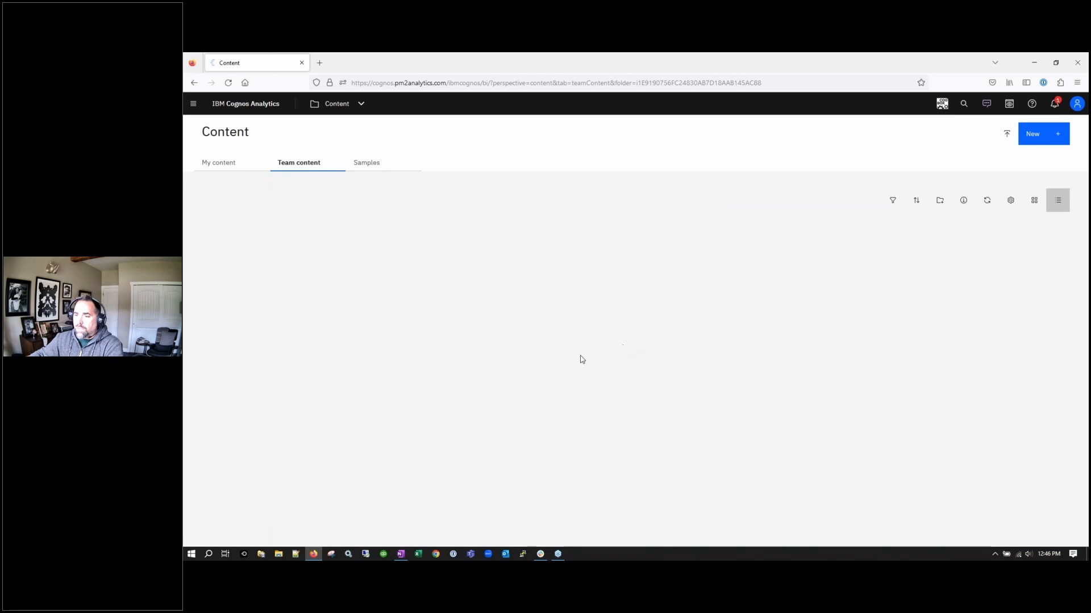
scroll(250, 489, down, 1)
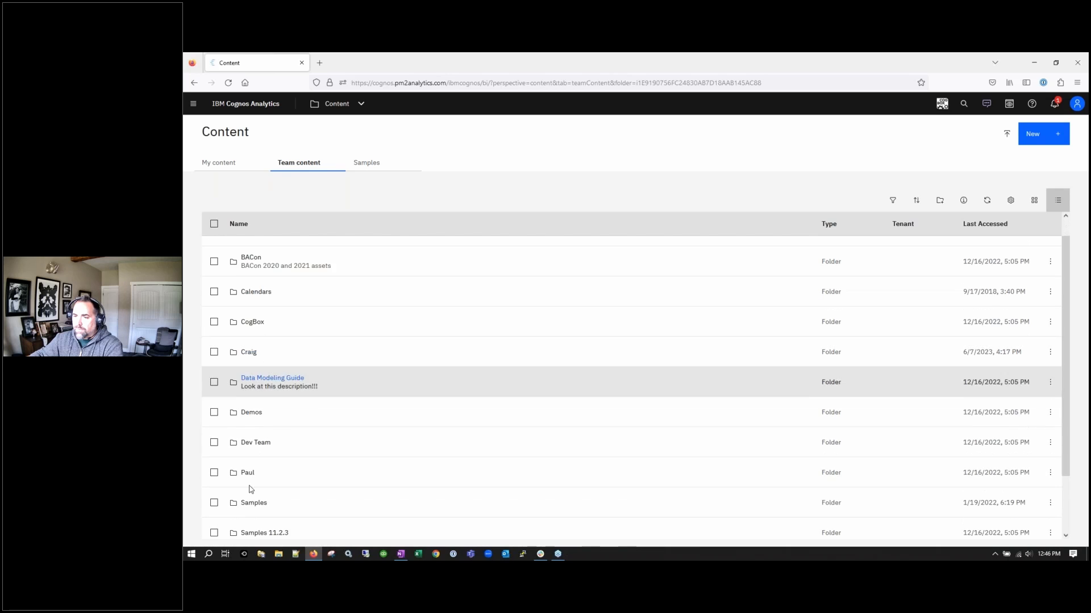
scroll(251, 489, down, 2)
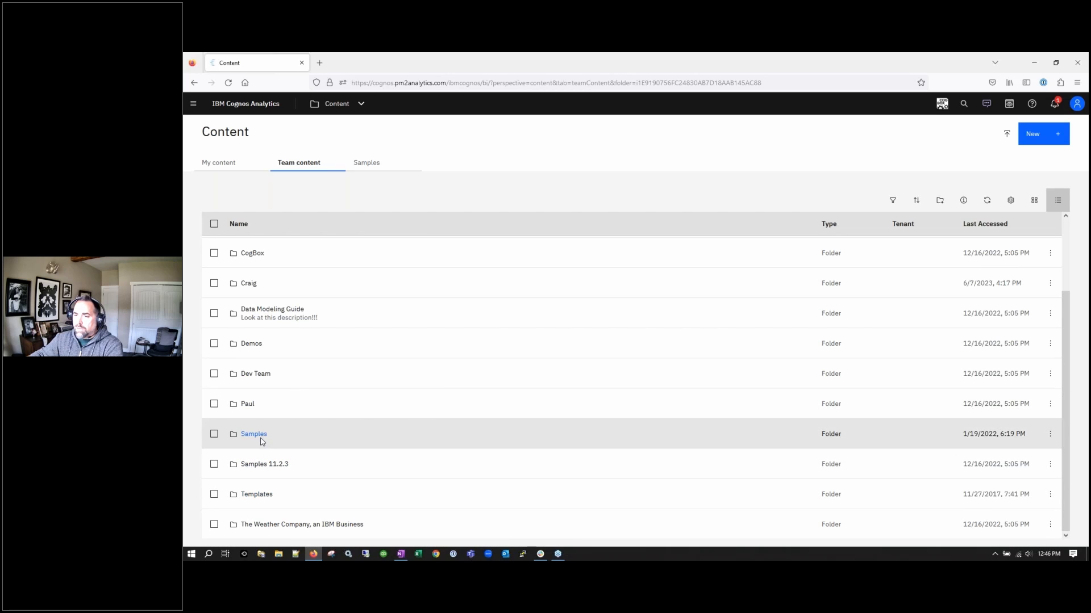
double_click(416, 441)
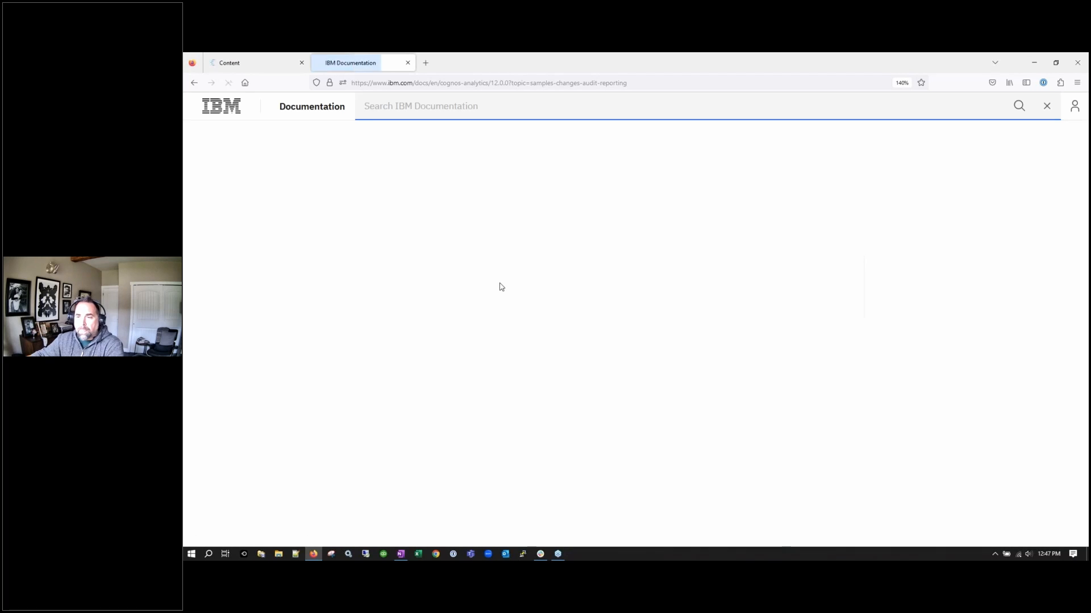
Scroll through the Changes to audit reporting article to the New sample audit reports section
scroll(501, 300, down, 10)
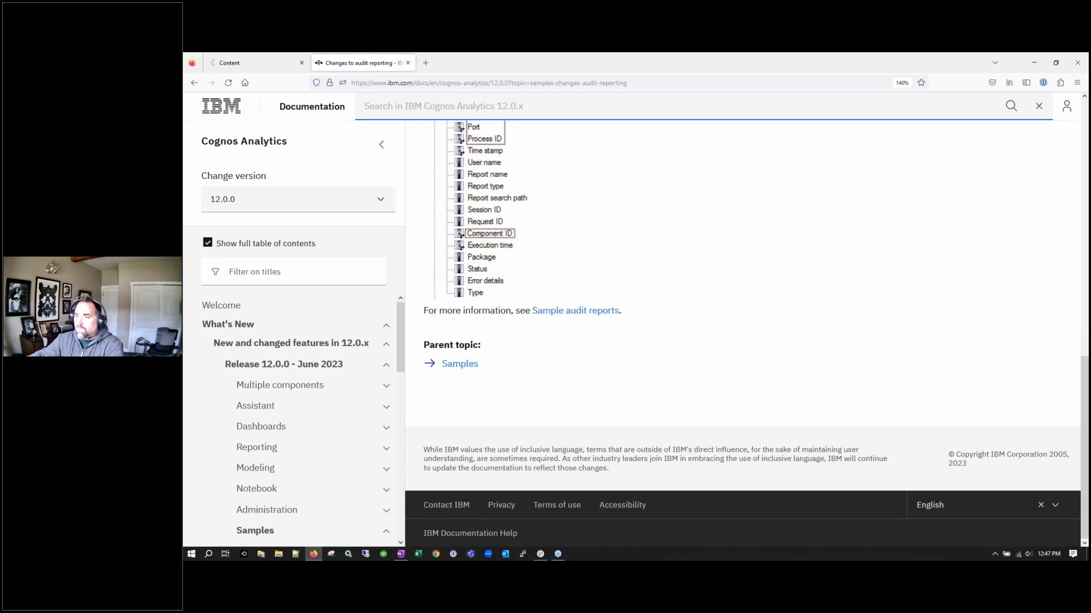
scroll(669, 219, up, 2)
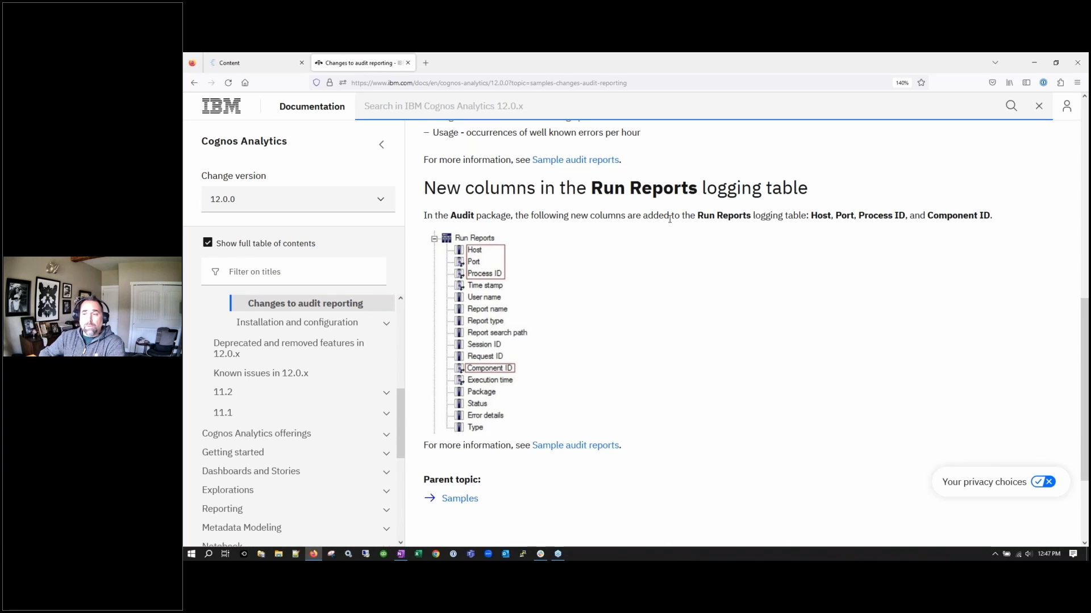
scroll(695, 391, up, 3)
scroll(695, 391, down, 3)
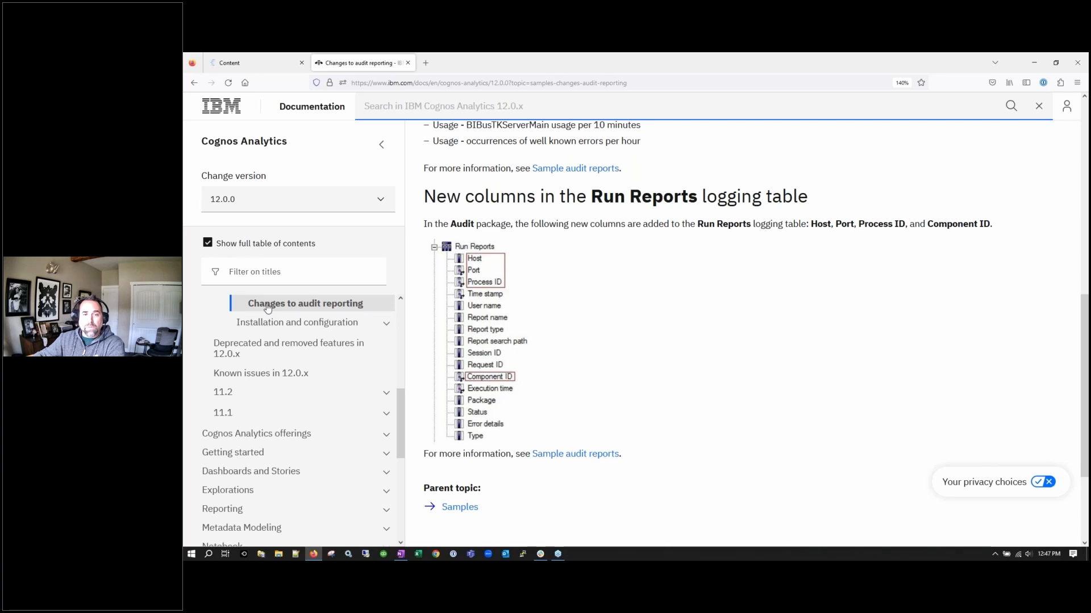
scroll(500, 227, up, 5)
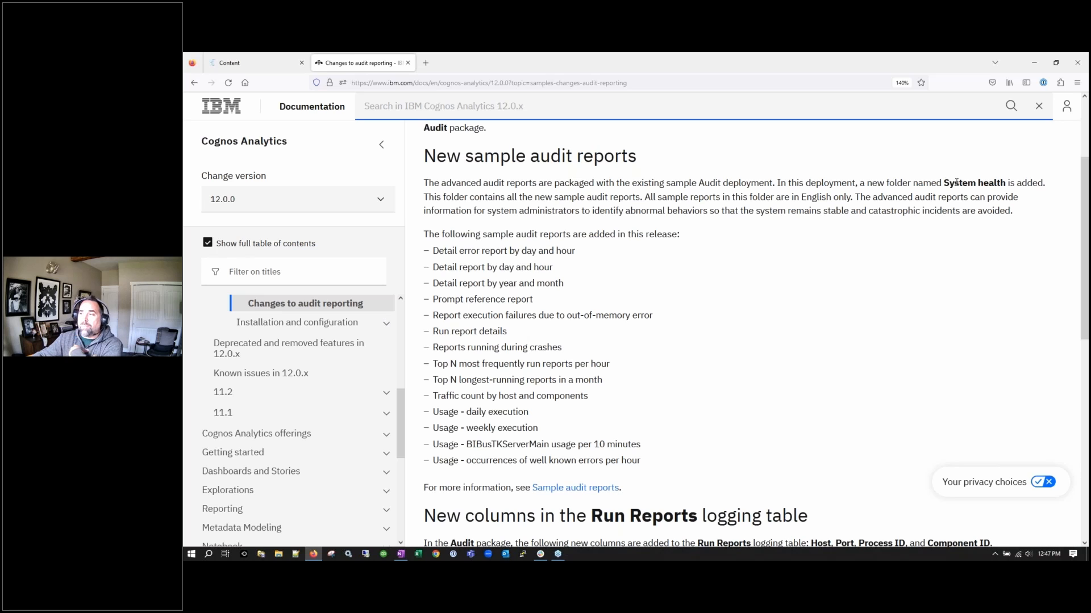
Select the New sample audit reports text from heading to last report, then switch to OneNote
key(ctrl)
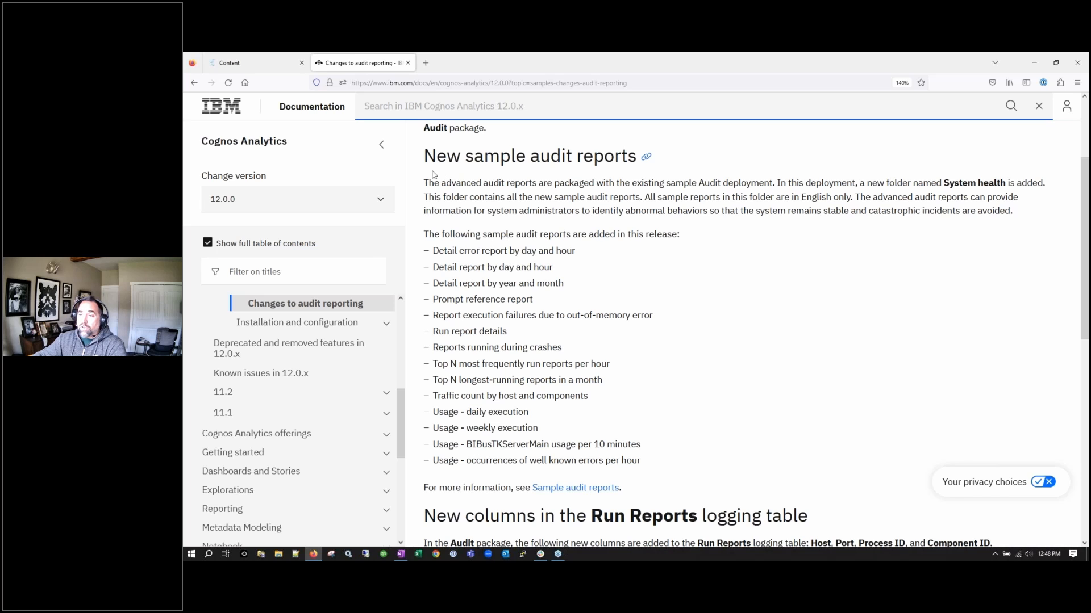
drag(427, 166, 752, 481)
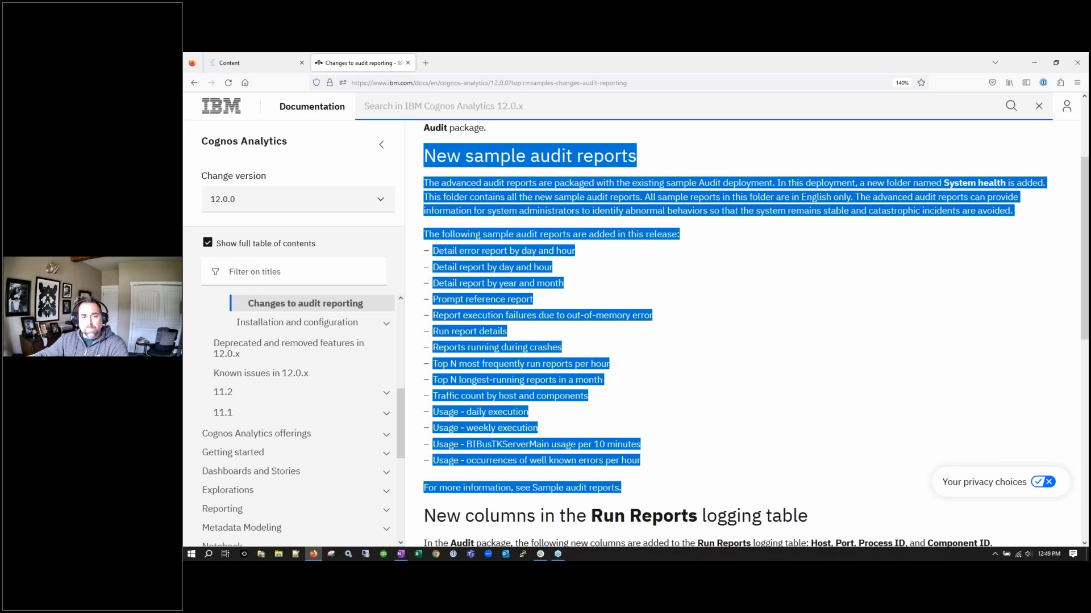
key(alt+Tab)
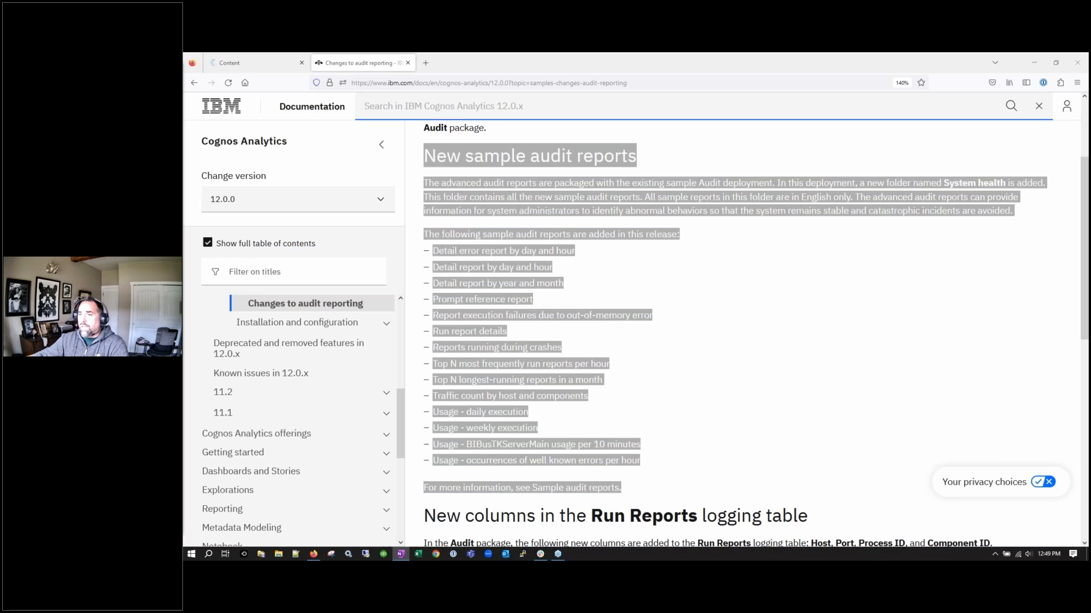